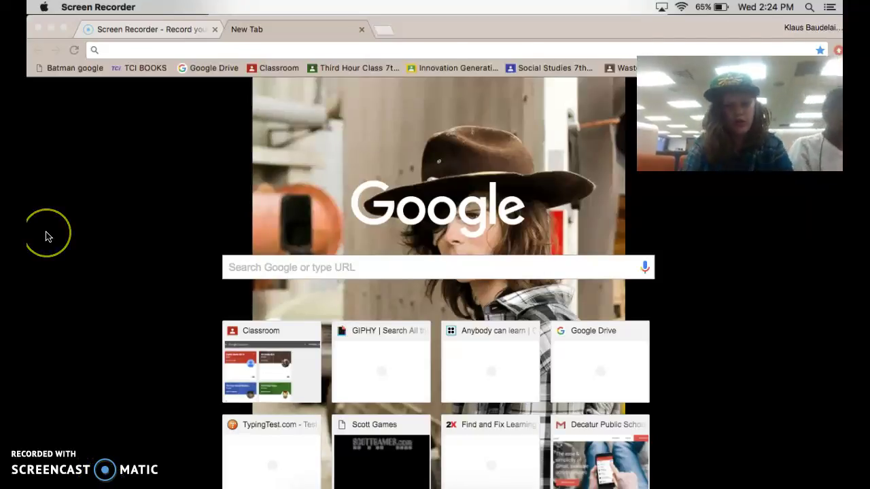
# Search Google for 'storyboard that' from a new tab's address bar
pyautogui.click(205, 50)
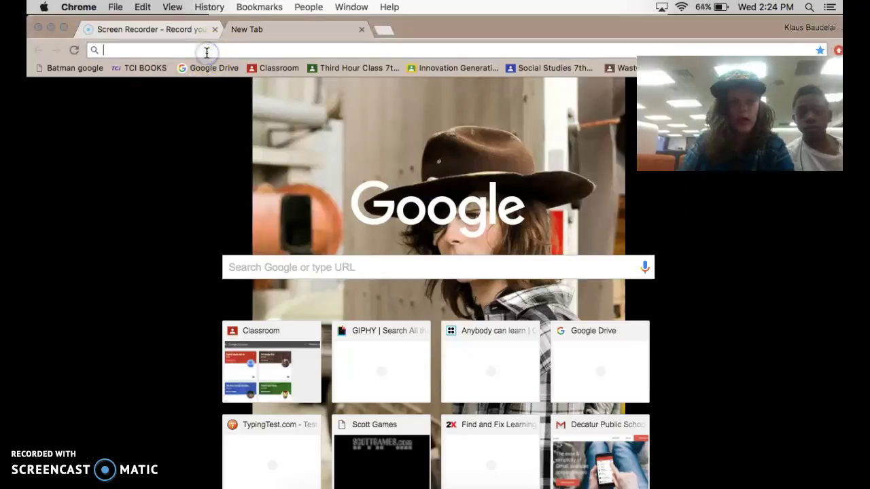
pyautogui.write('story')
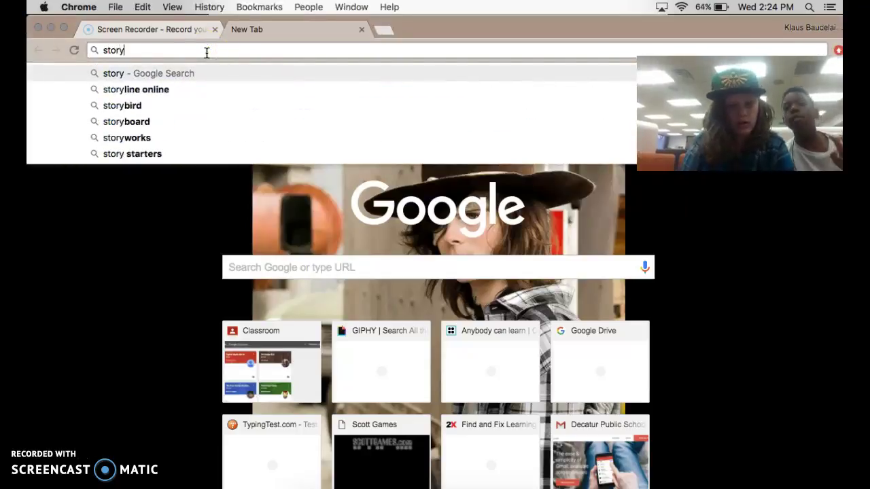
pyautogui.write('board')
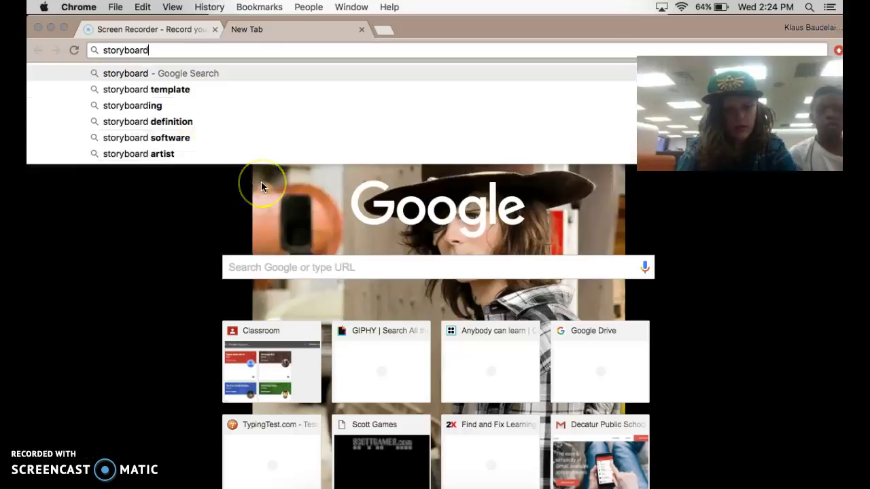
pyautogui.write('t')
pyautogui.press('BackSpace')
pyautogui.write('that')
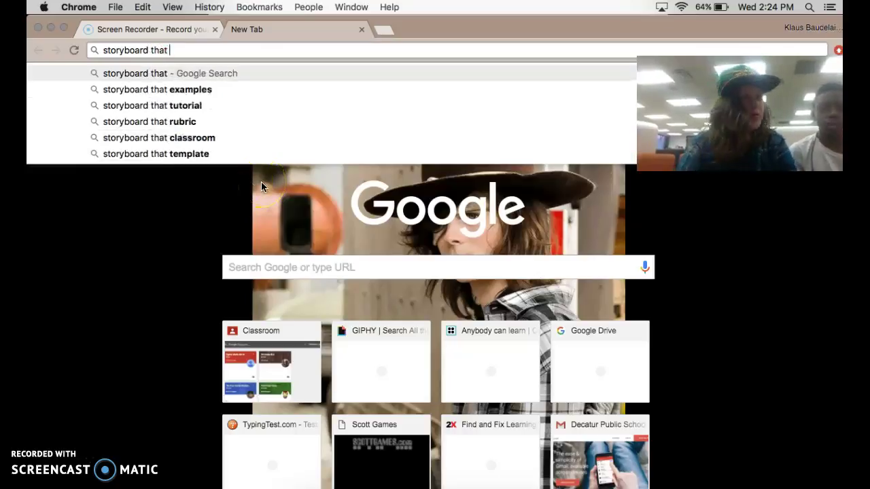
pyautogui.press('Return')
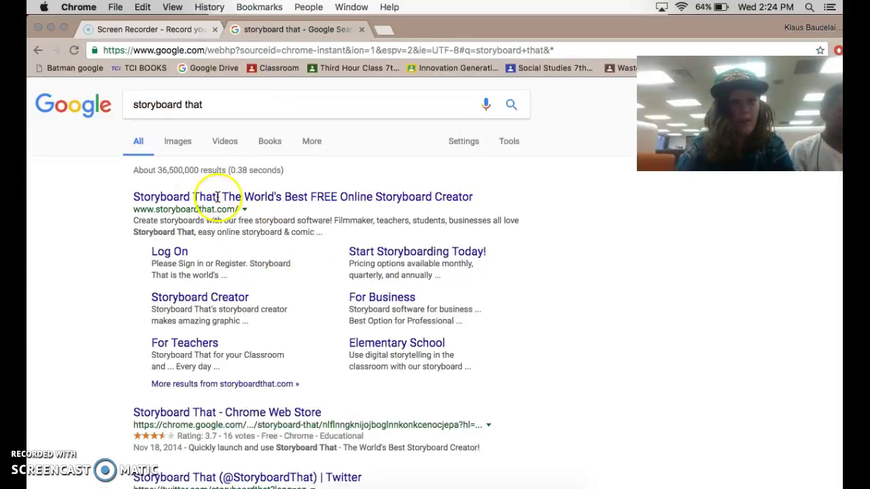
# Open the Storyboard That site, start a new storyboard and dismiss the cookie notice
pyautogui.click(216, 196)
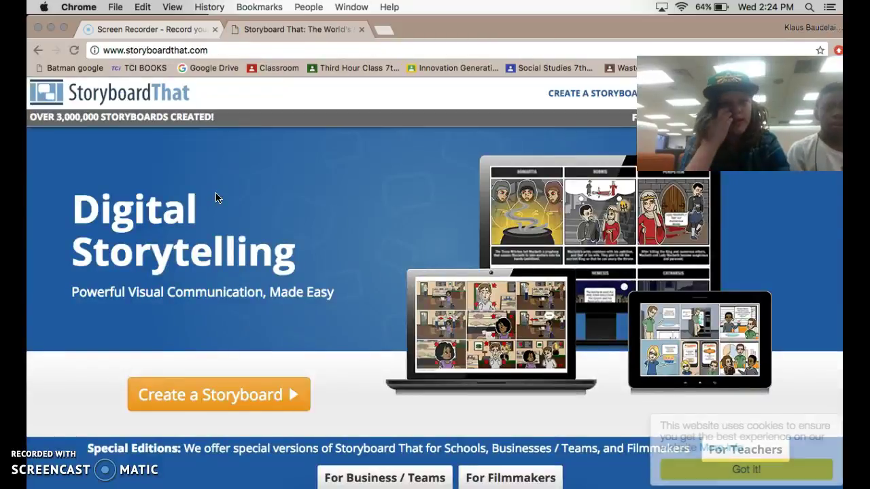
pyautogui.click(195, 391)
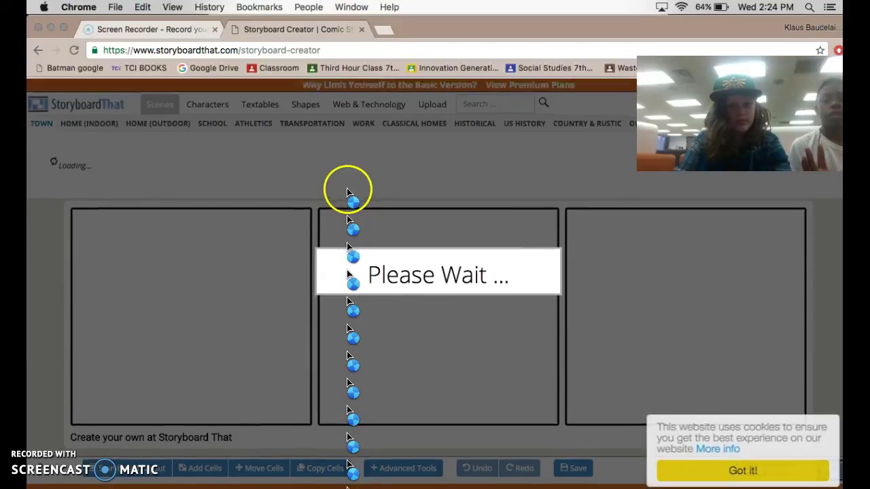
pyautogui.click(784, 470)
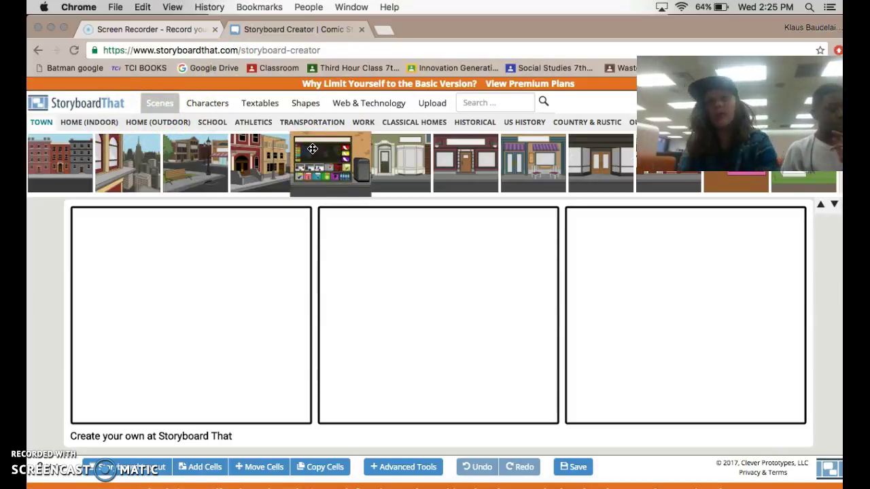
# Place the storefront scene in panel 1, then delete it again
pyautogui.moveTo(320, 171); pyautogui.dragTo(210, 294)
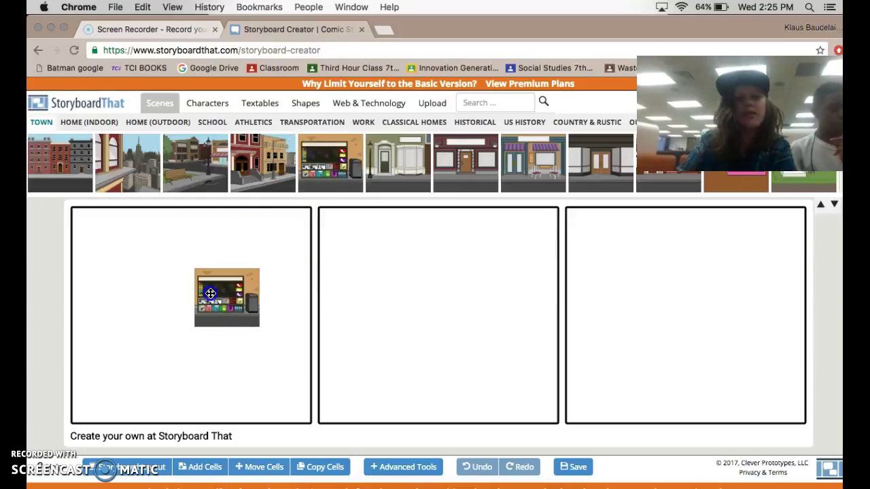
pyautogui.click(224, 293)
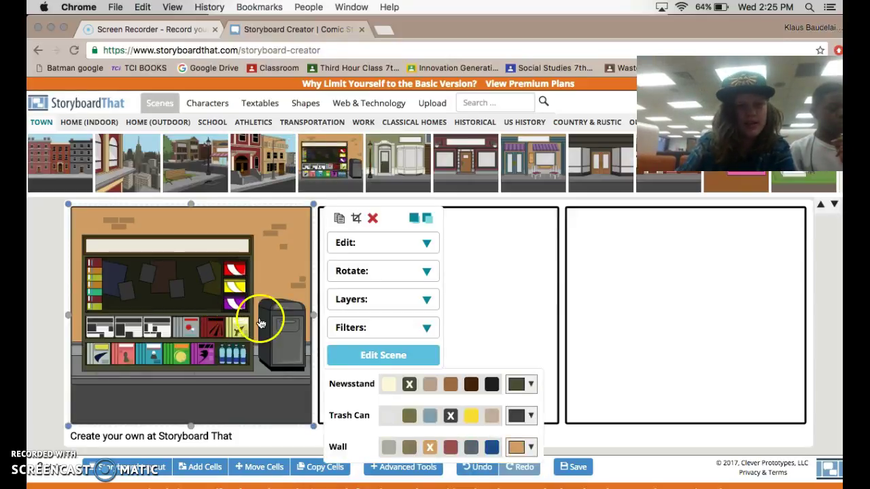
pyautogui.click(31, 335)
pyautogui.click(206, 104)
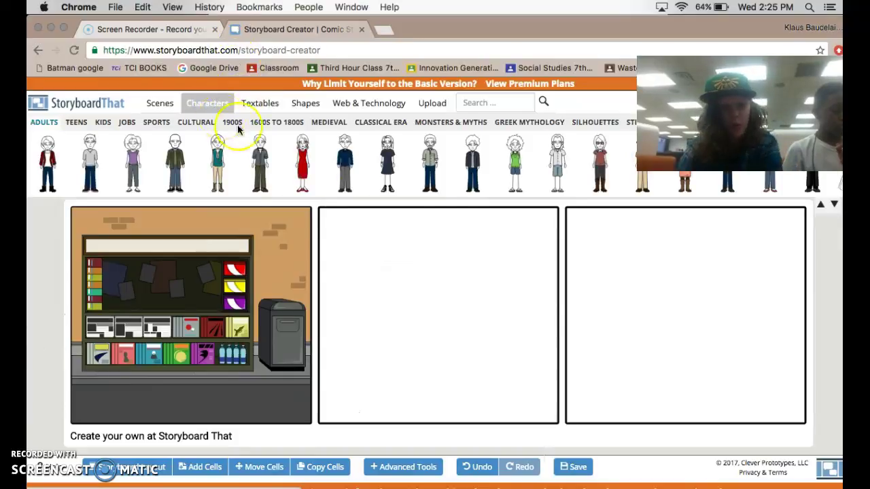
pyautogui.moveTo(544, 163); pyautogui.dragTo(365, 215)
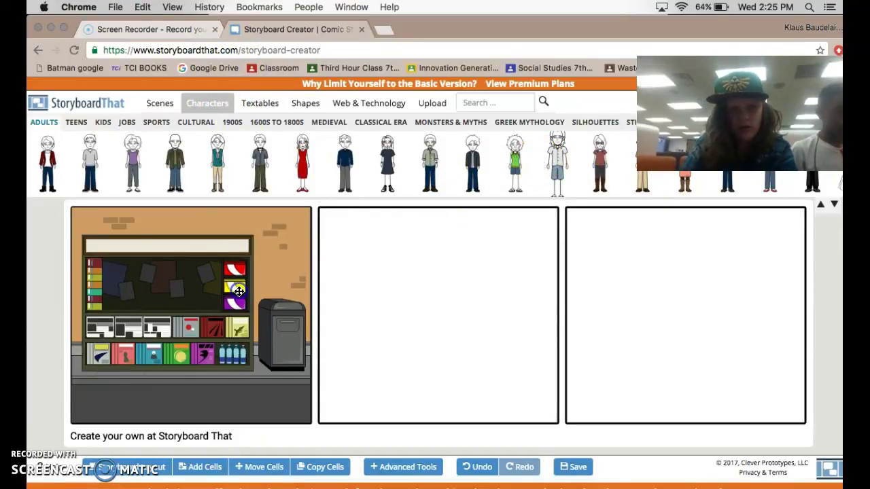
pyautogui.click(239, 291)
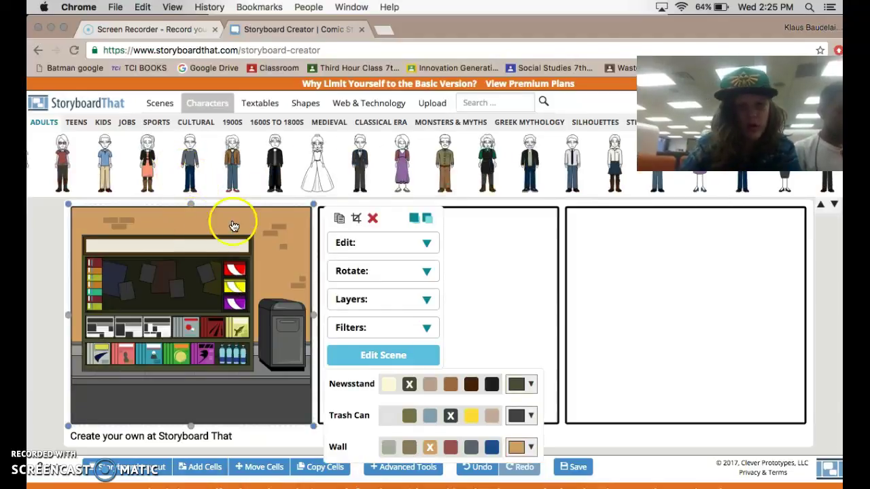
pyautogui.click(374, 218)
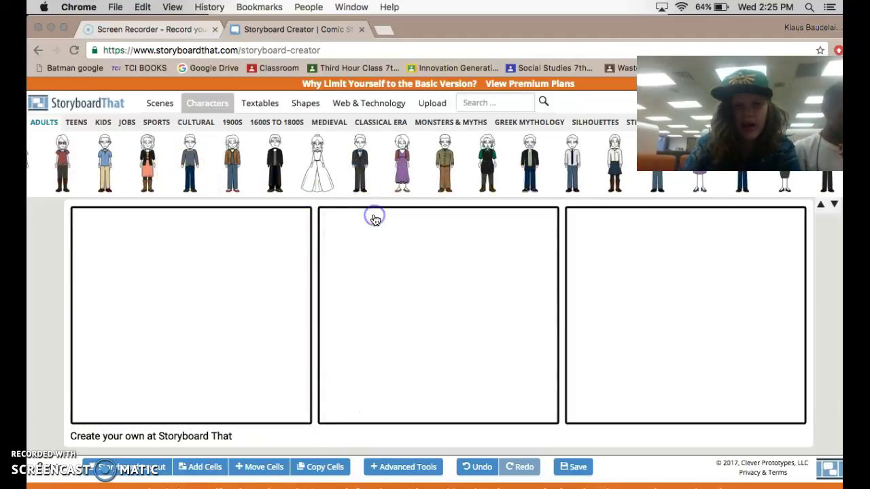
# Browse the scene categories and bring up the School classroom backgrounds
pyautogui.click(157, 104)
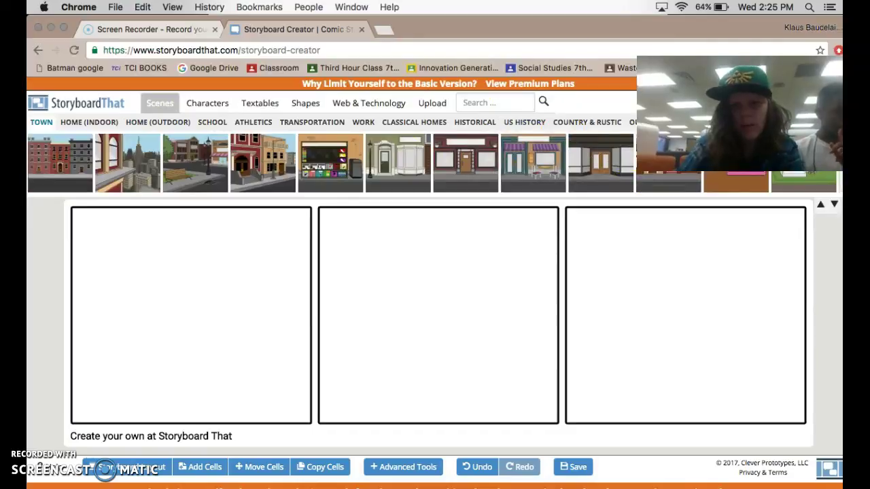
pyautogui.hscroll(10, 485, 145)
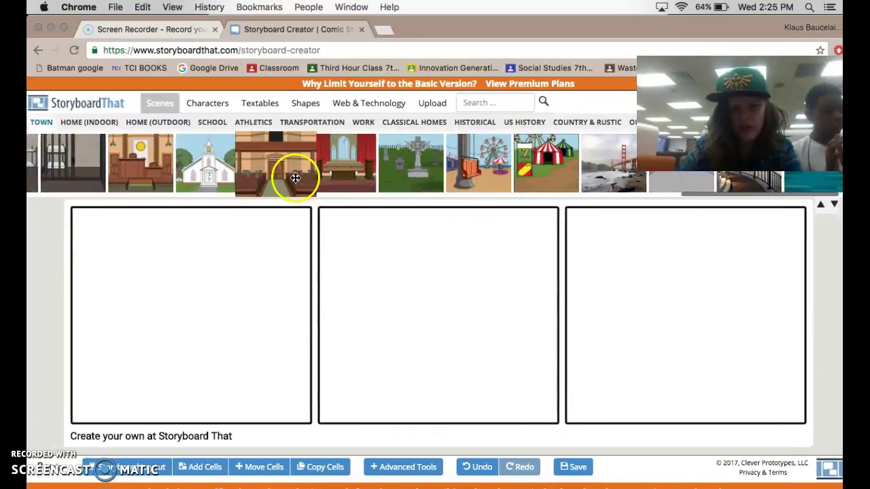
pyautogui.click(91, 122)
pyautogui.click(155, 126)
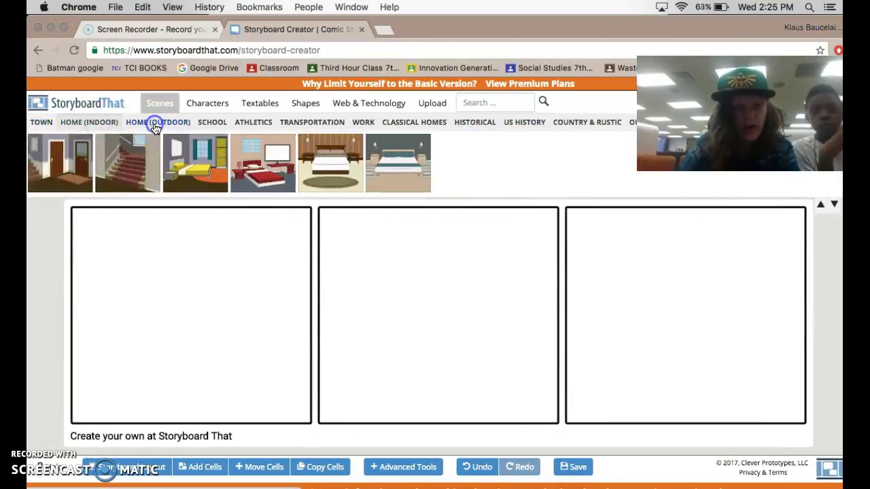
pyautogui.click(234, 124)
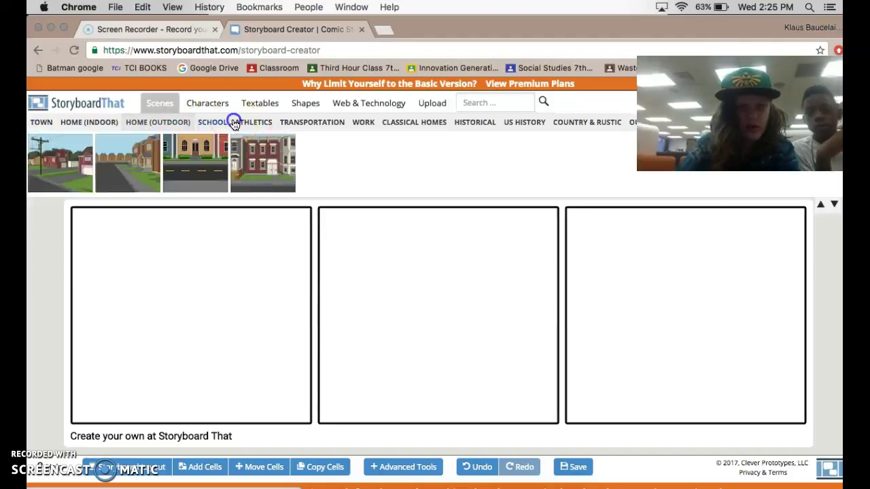
pyautogui.click(263, 136)
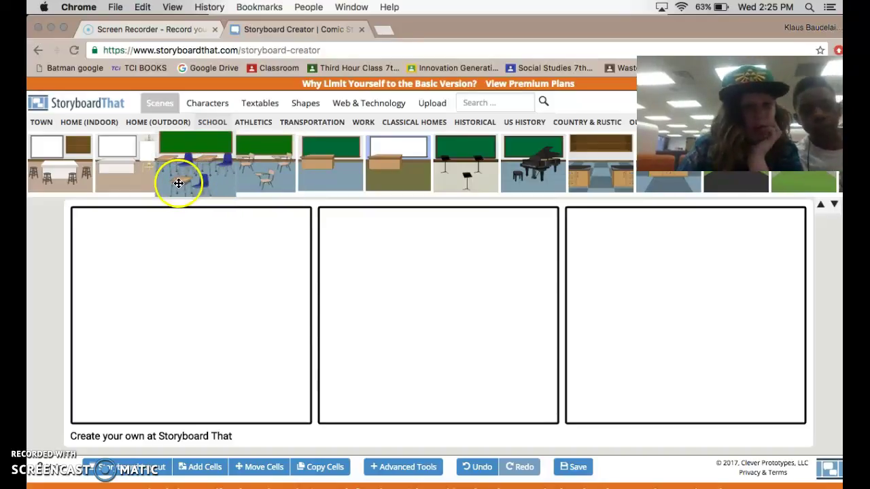
# Fill panel 1 with the blue-chair classroom and add an enlarged white-and-red-haired teen near its right side
pyautogui.moveTo(179, 183); pyautogui.dragTo(185, 331)
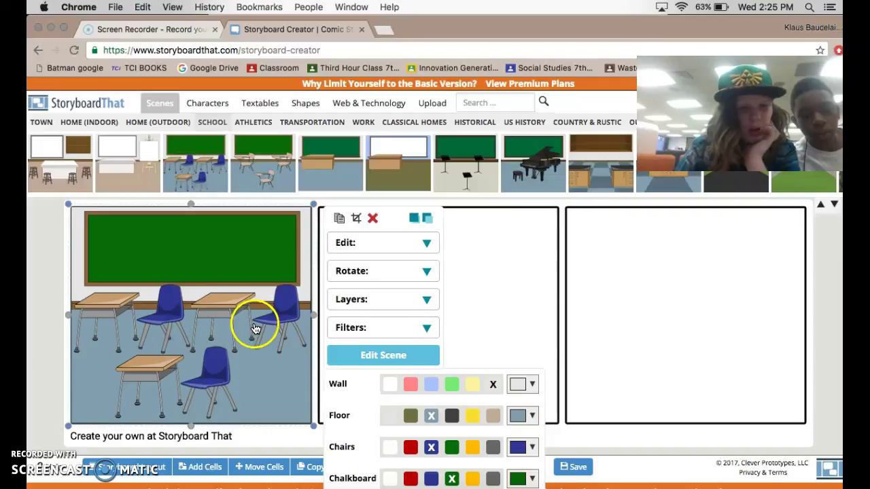
pyautogui.click(44, 346)
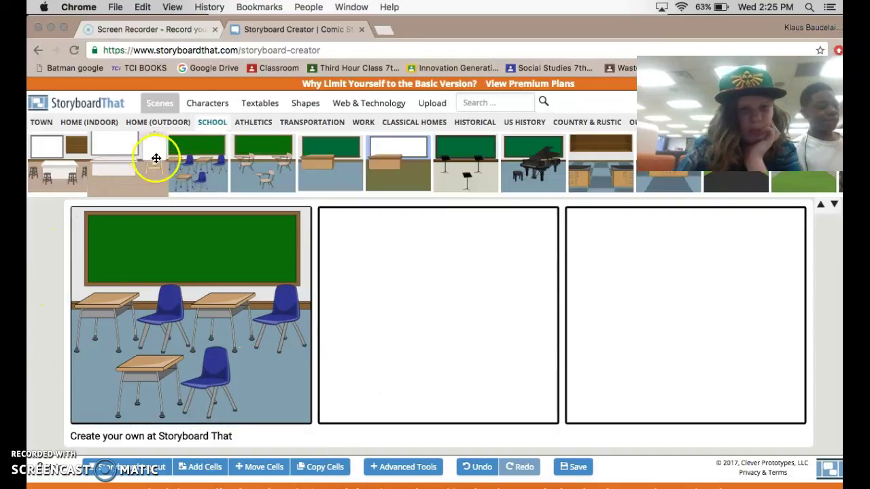
pyautogui.click(207, 107)
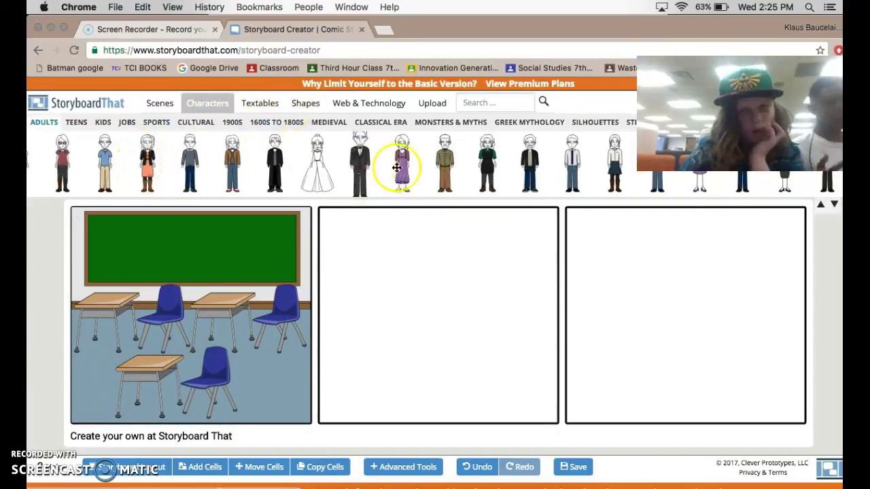
pyautogui.hscroll(5, 396, 168)
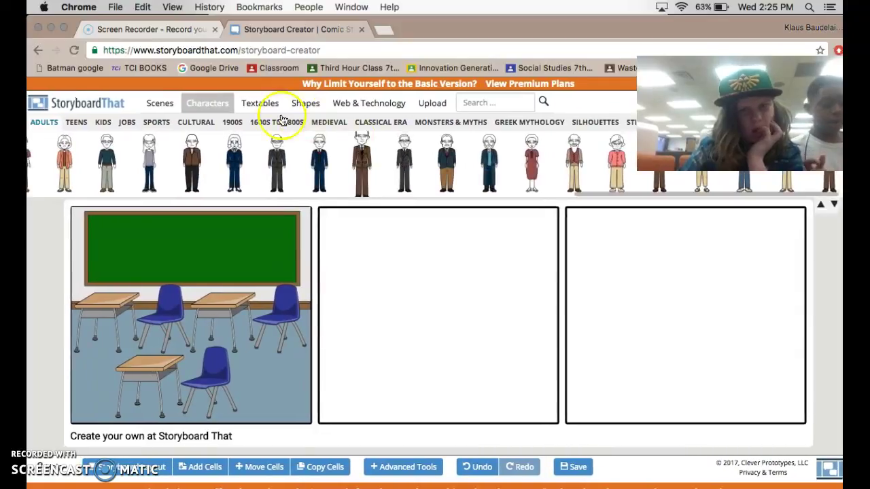
pyautogui.click(87, 122)
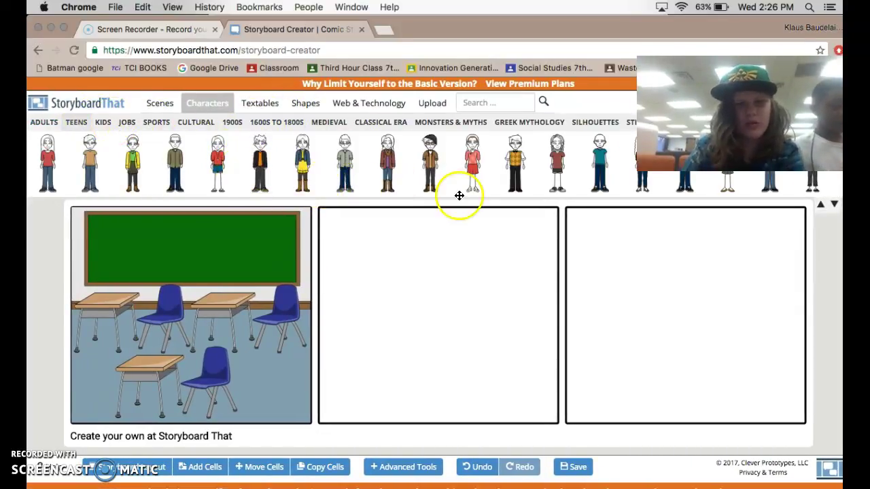
pyautogui.hscroll(5, 459, 190)
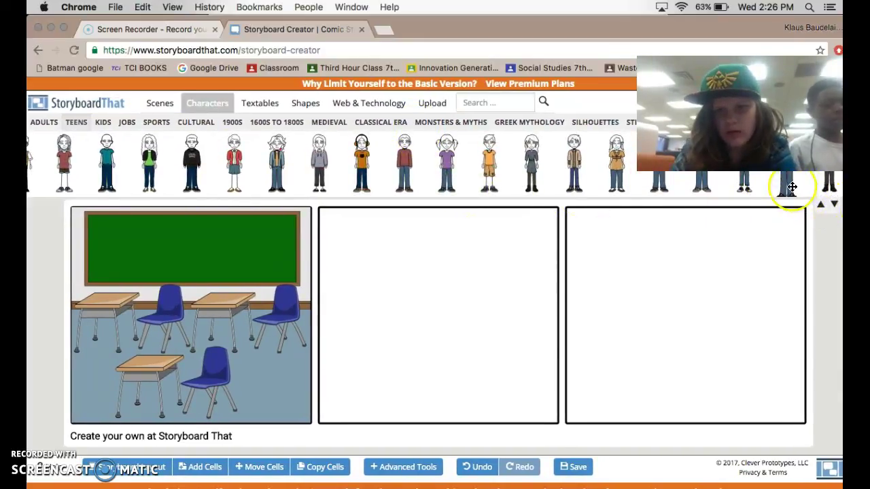
pyautogui.hscroll(5, 792, 187)
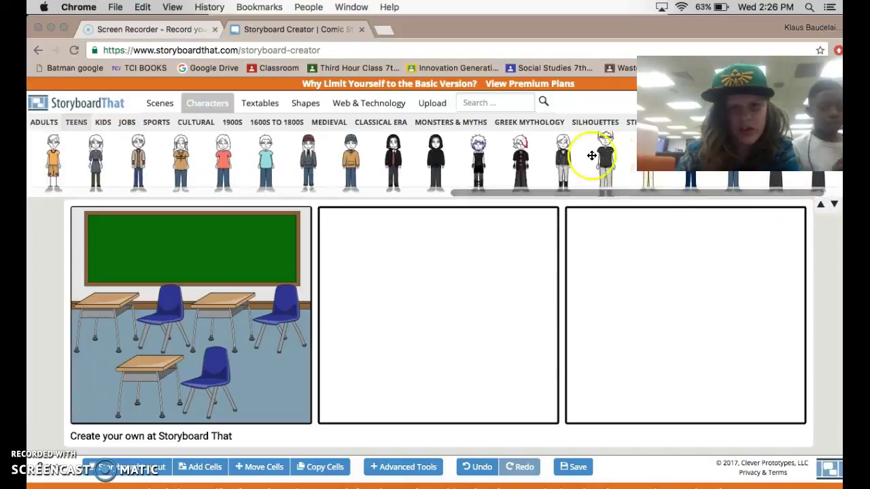
pyautogui.moveTo(520, 163); pyautogui.dragTo(262, 328)
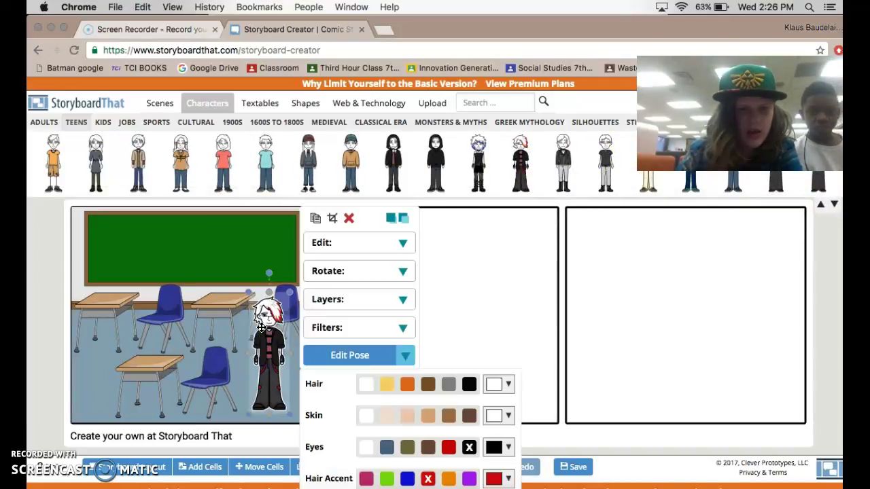
pyautogui.click(287, 294)
pyautogui.moveTo(290, 290); pyautogui.dragTo(333, 244)
# Try several leg poses on the teen, ending back on standing legs
pyautogui.click(272, 319)
pyautogui.click(364, 356)
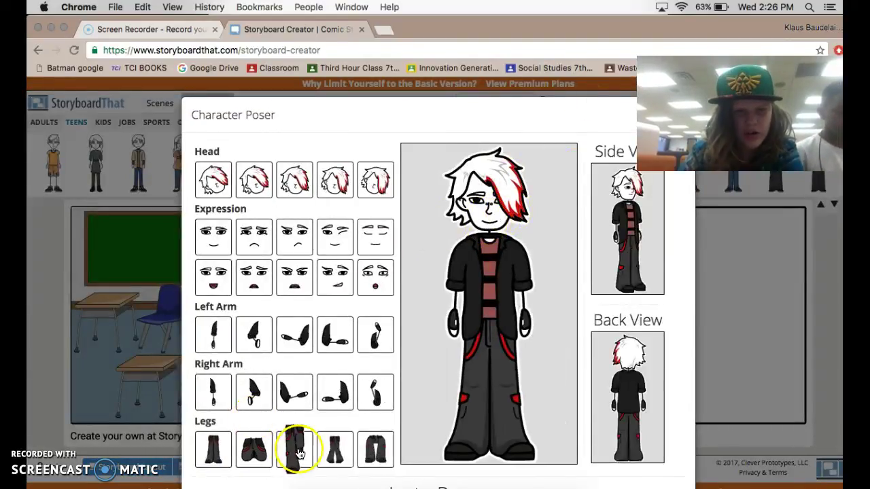
pyautogui.click(367, 460)
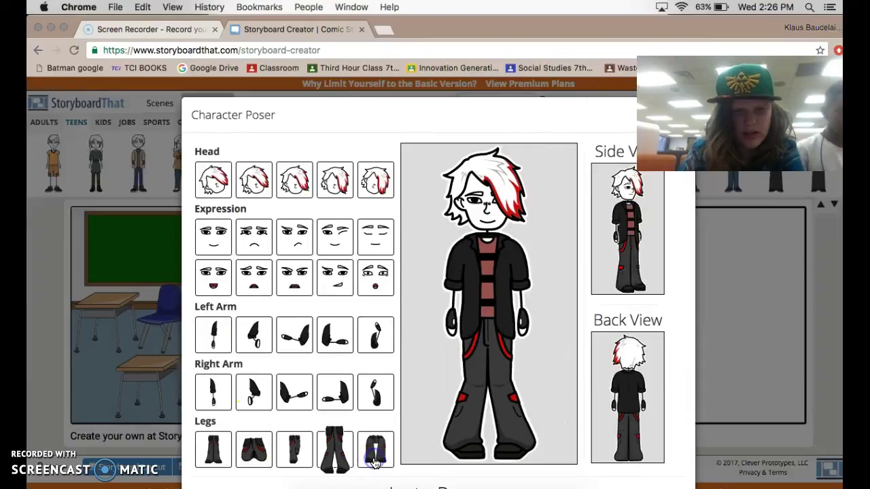
pyautogui.click(374, 460)
pyautogui.click(348, 451)
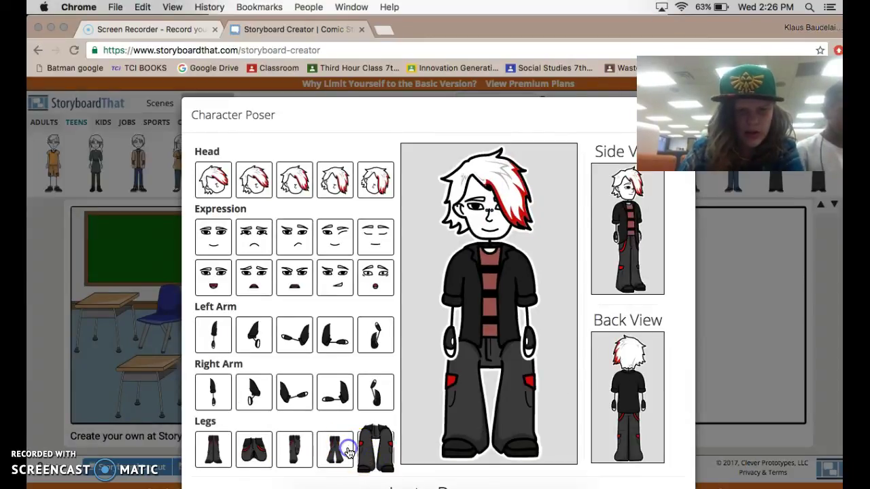
pyautogui.click(301, 442)
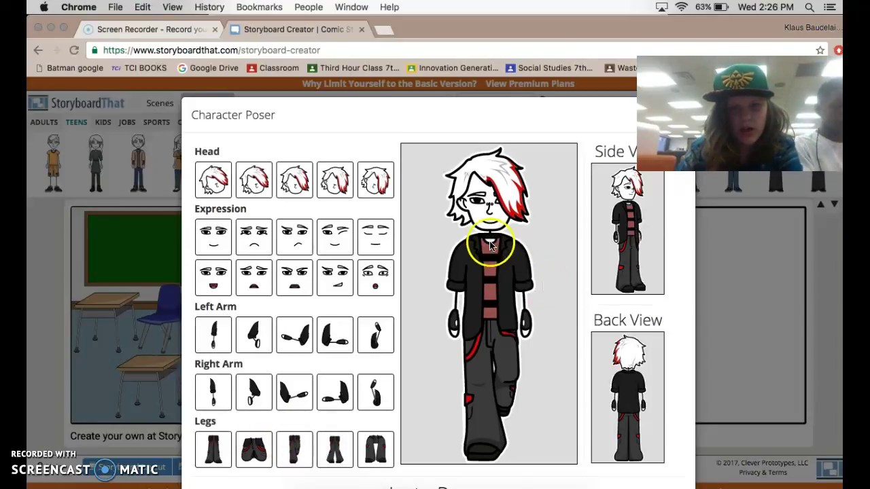
pyautogui.click(237, 447)
pyautogui.click(202, 450)
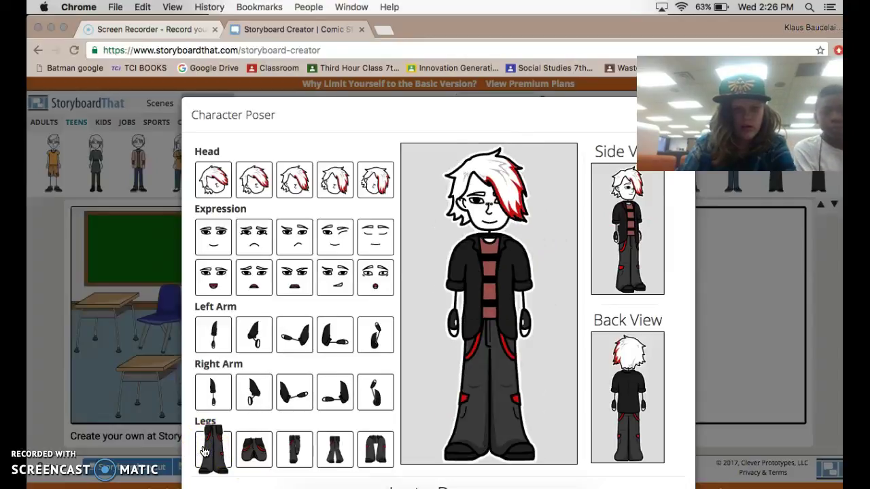
# Try various right- and left-arm poses, ending with both arms hanging down
pyautogui.click(394, 400)
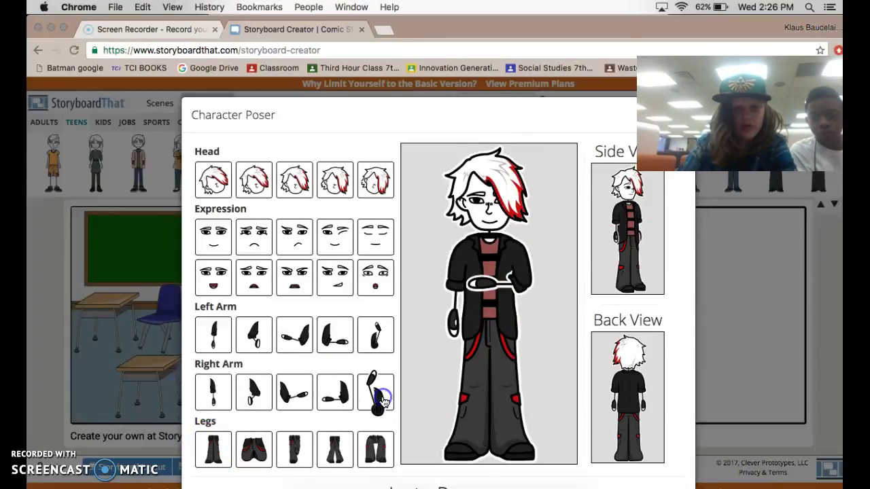
pyautogui.click(349, 399)
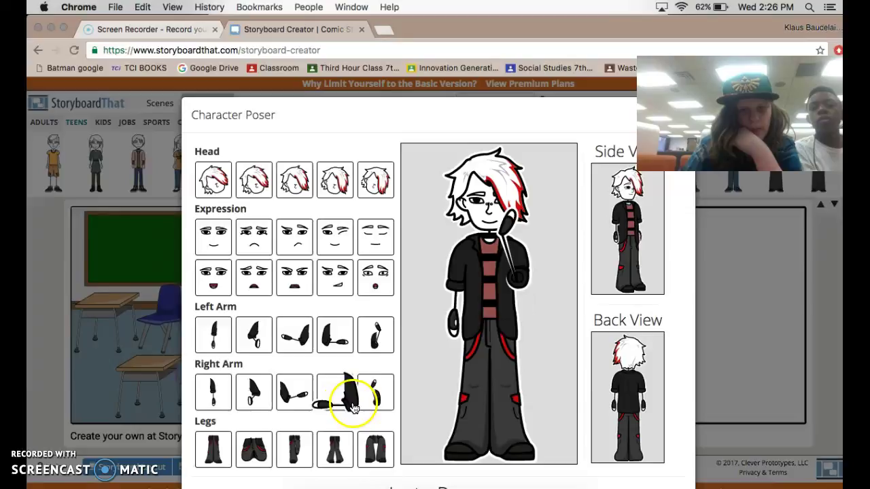
pyautogui.click(325, 397)
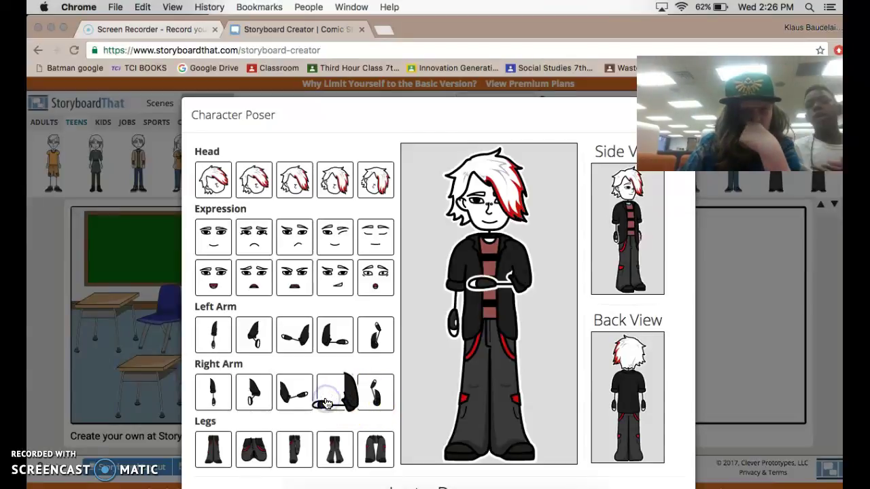
pyautogui.click(250, 393)
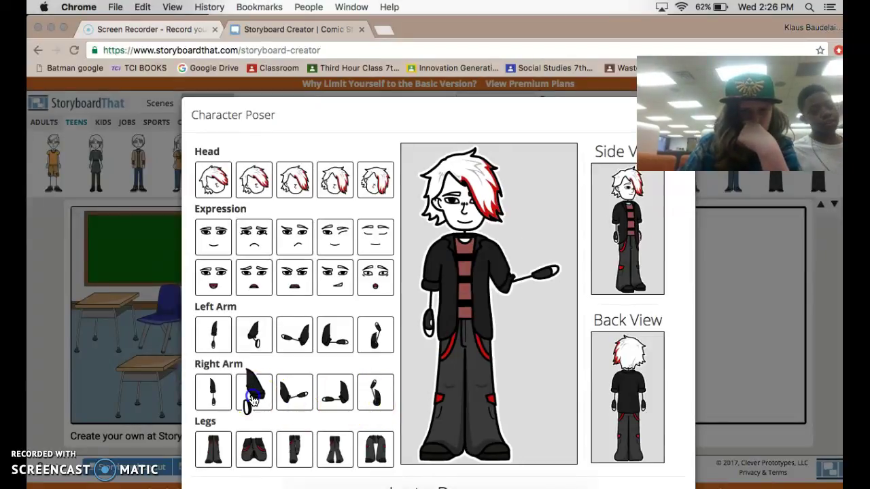
pyautogui.click(199, 383)
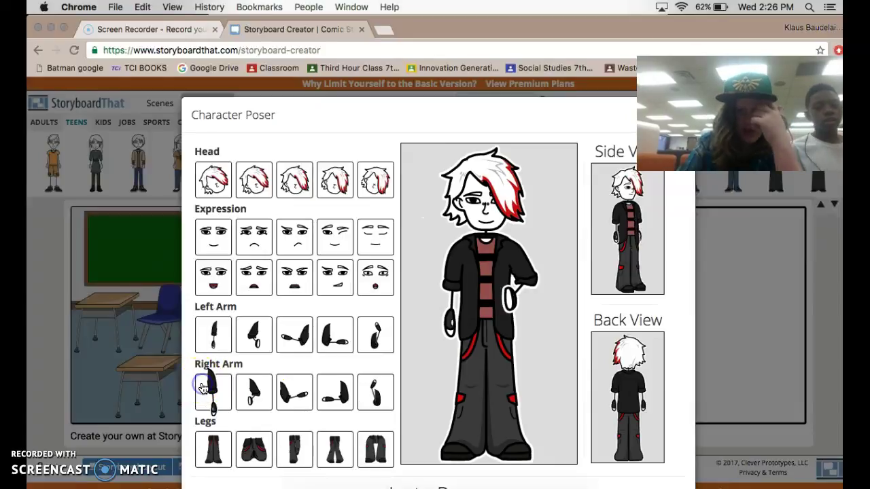
pyautogui.click(203, 387)
pyautogui.click(380, 339)
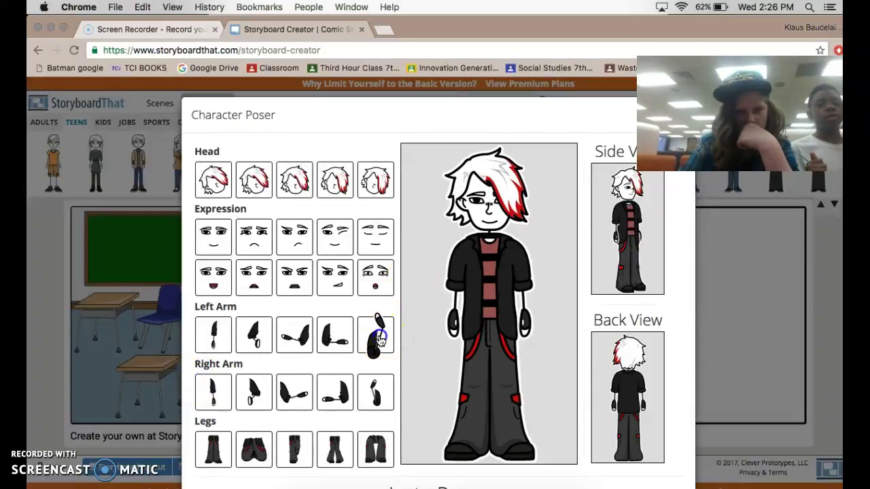
pyautogui.click(342, 344)
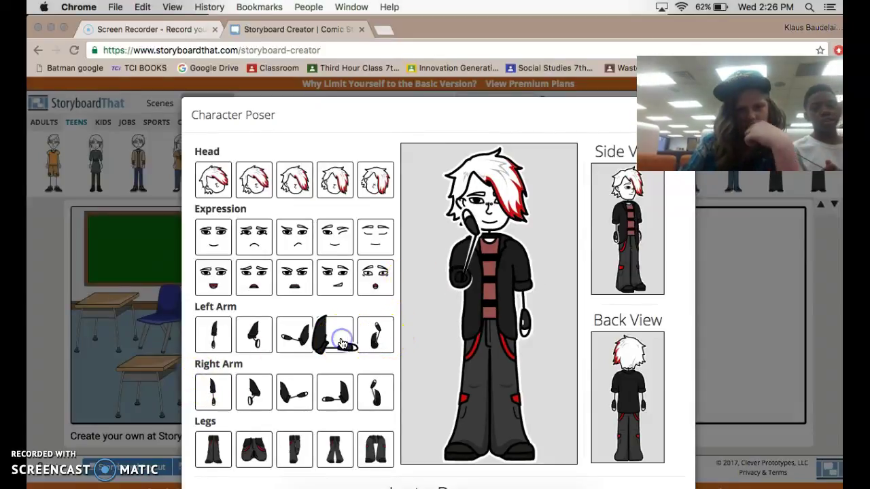
pyautogui.click(301, 344)
pyautogui.click(248, 343)
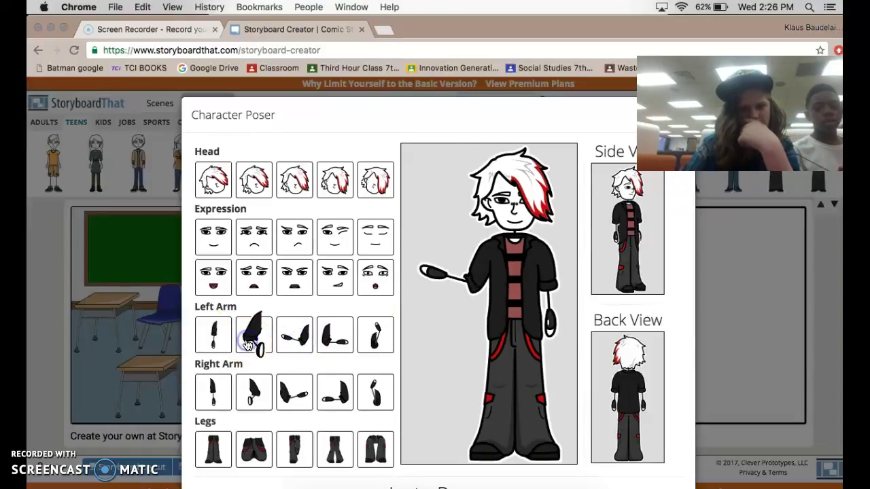
pyautogui.click(194, 335)
pyautogui.click(203, 270)
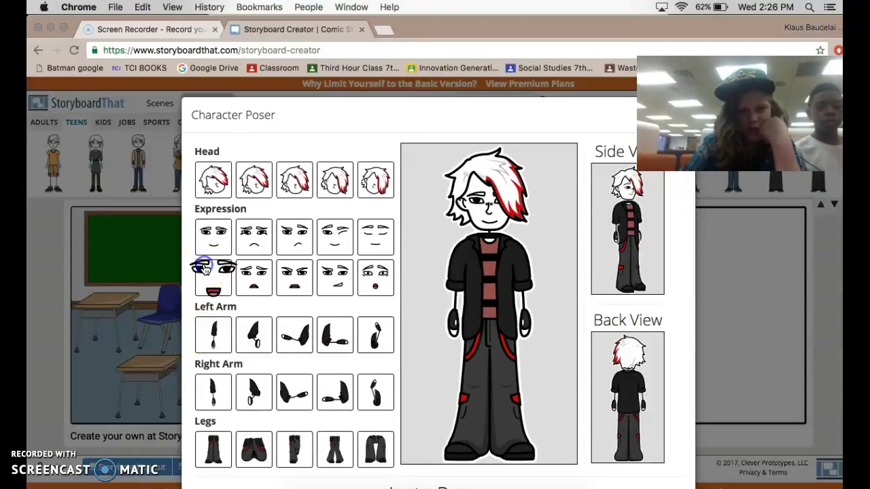
# Try several facial expressions, settling on the neutral smile
pyautogui.click(251, 272)
pyautogui.click(295, 282)
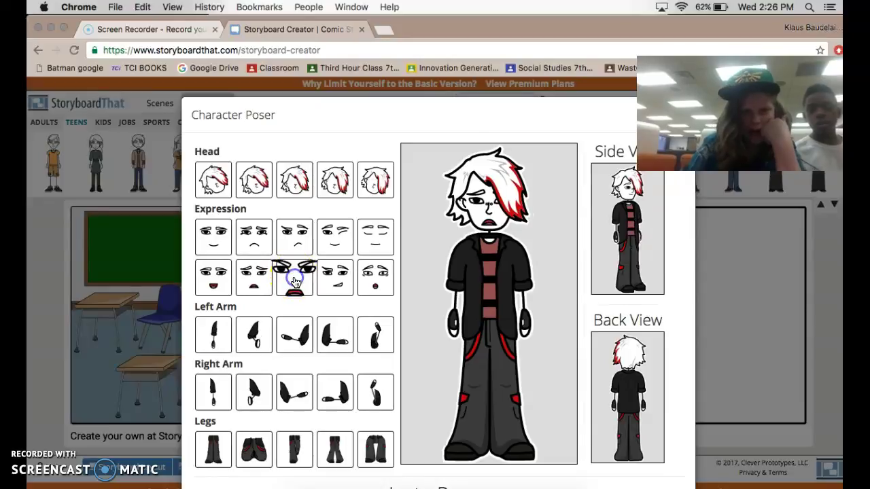
pyautogui.click(340, 284)
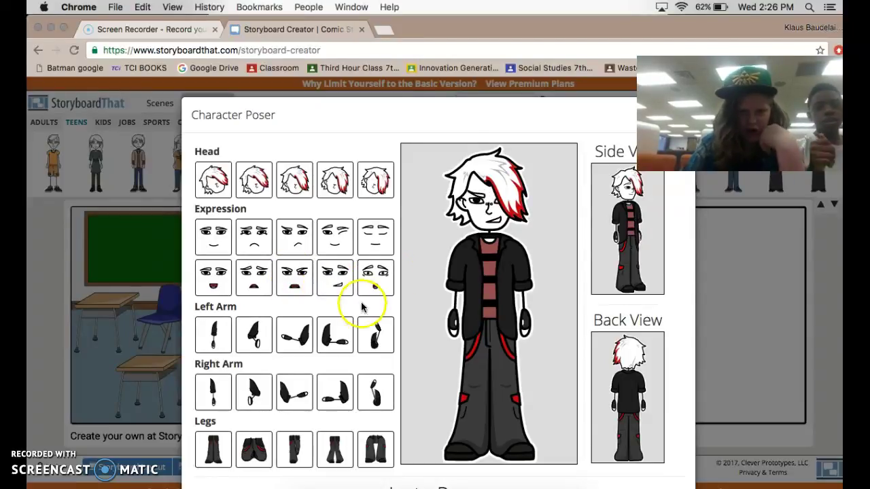
pyautogui.click(386, 247)
pyautogui.click(333, 234)
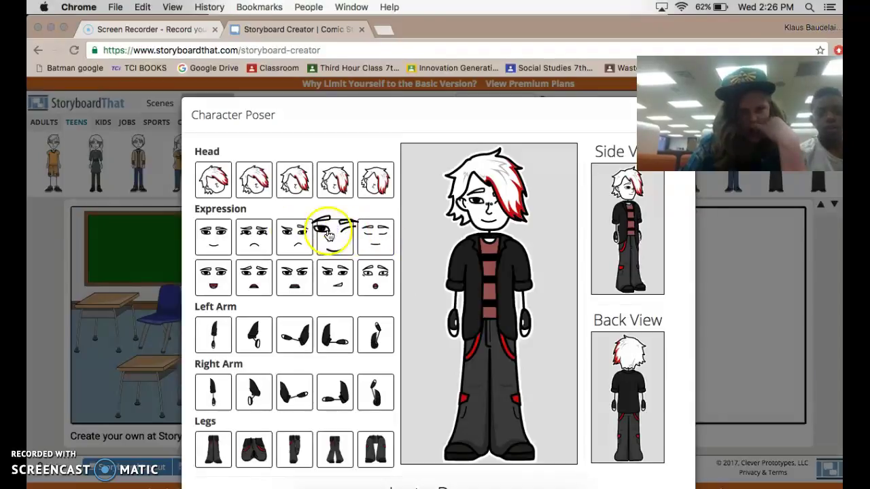
pyautogui.click(289, 231)
pyautogui.click(253, 244)
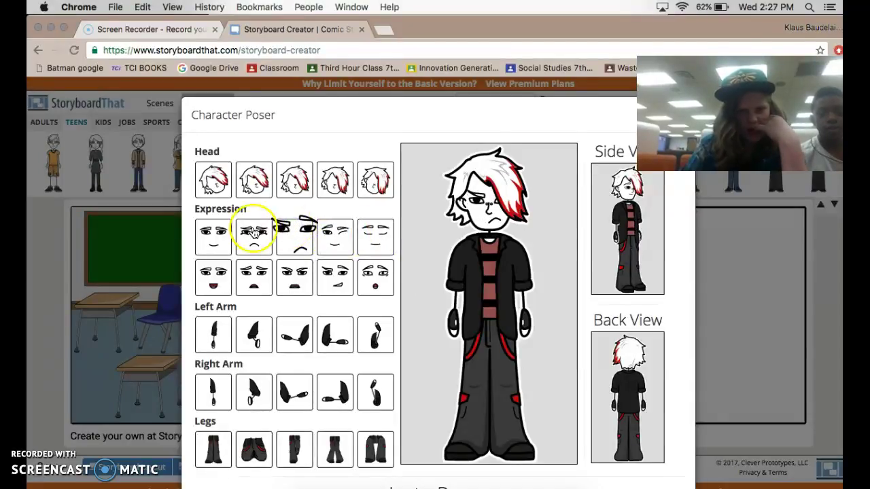
pyautogui.click(293, 238)
pyautogui.click(256, 243)
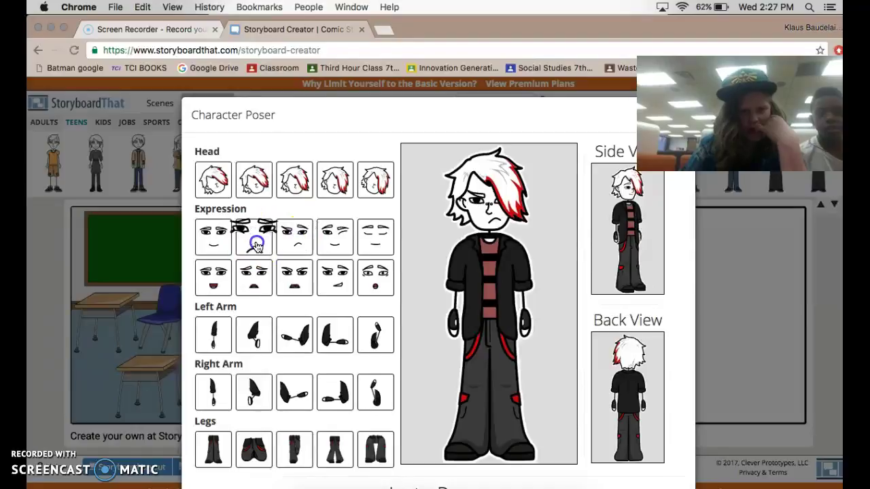
pyautogui.click(220, 244)
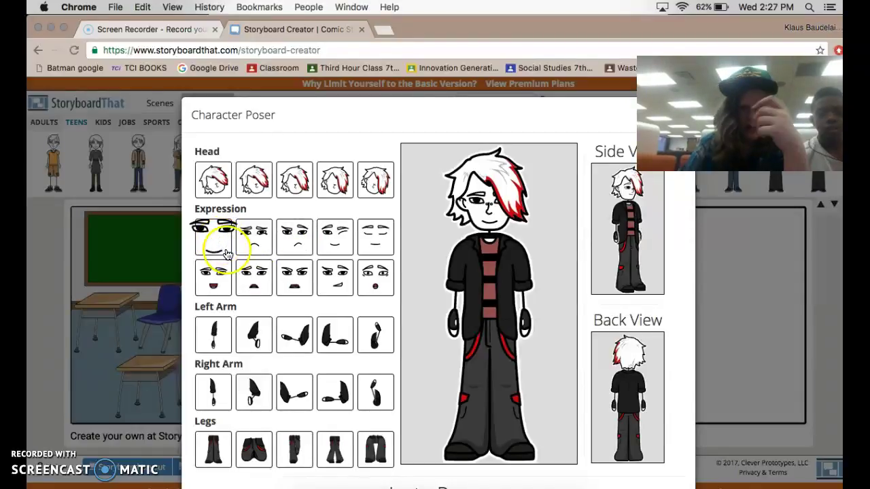
# Try out several head angles for the teen
pyautogui.click(331, 189)
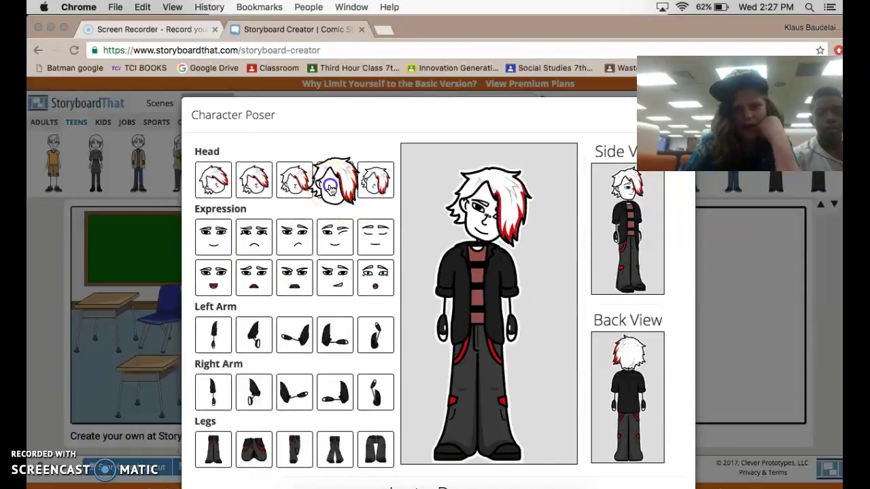
pyautogui.click(299, 184)
pyautogui.click(250, 182)
pyautogui.click(222, 188)
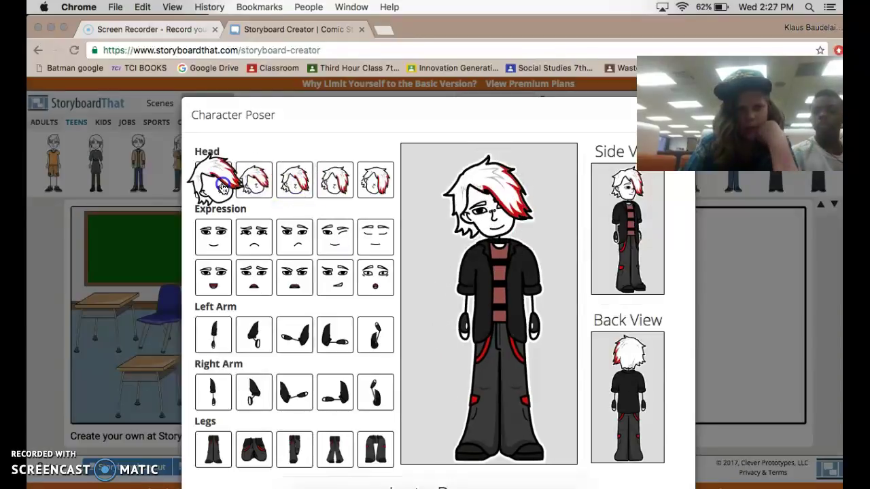
pyautogui.click(253, 183)
pyautogui.click(292, 186)
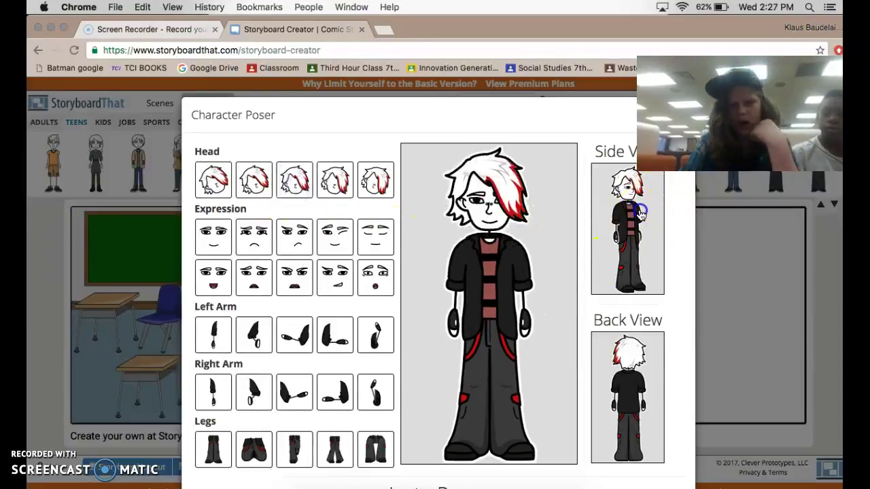
# Cycle through side, back and front views, ending front-facing with wide cargo-pants legs
pyautogui.click(620, 219)
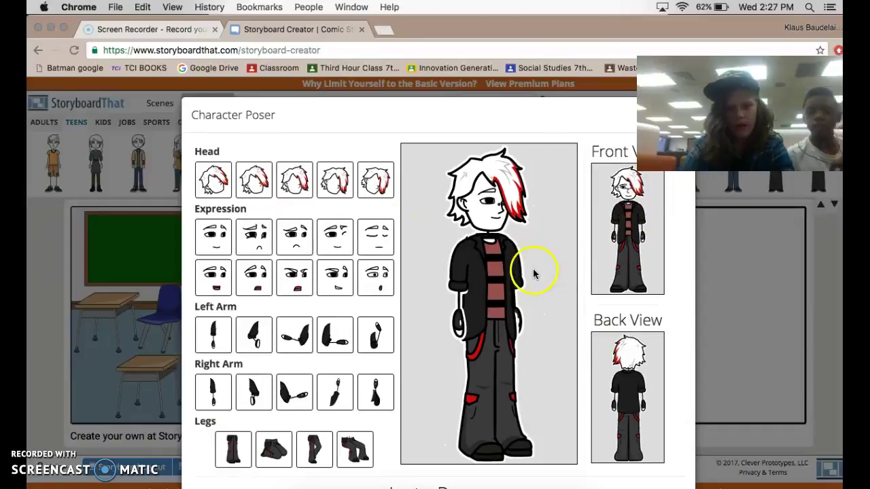
pyautogui.click(630, 388)
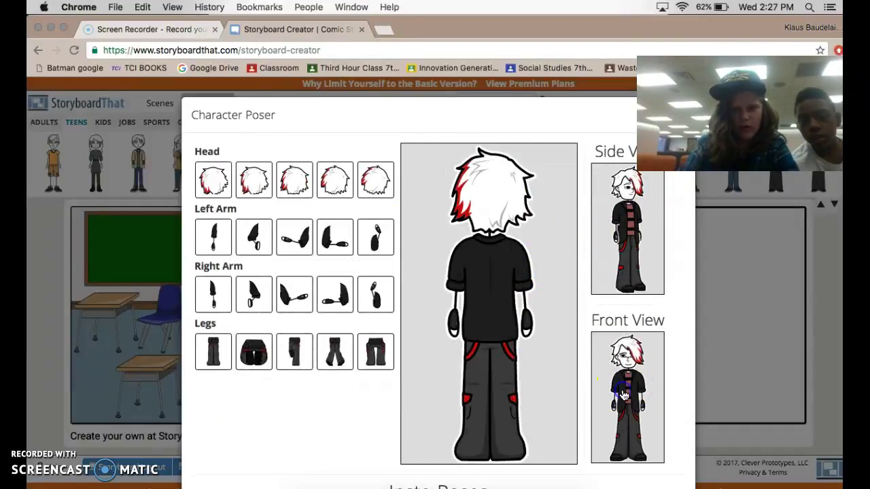
pyautogui.click(615, 197)
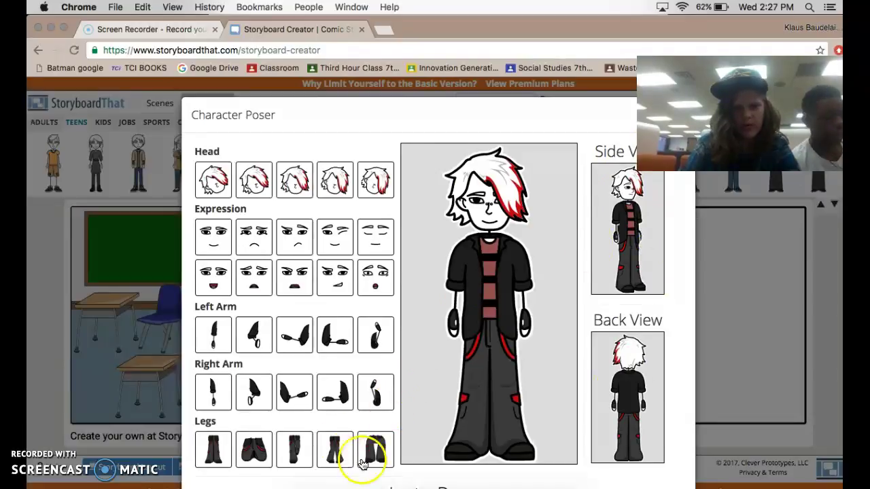
pyautogui.click(608, 235)
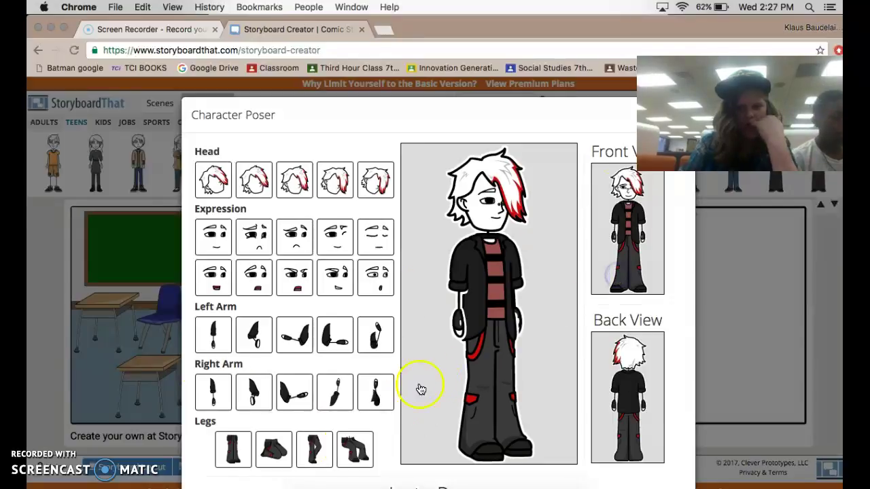
pyautogui.click(485, 291)
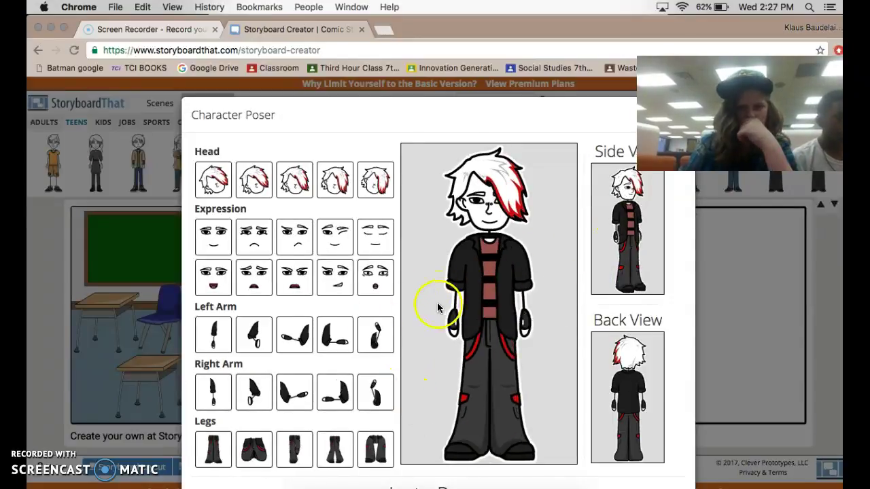
pyautogui.click(372, 450)
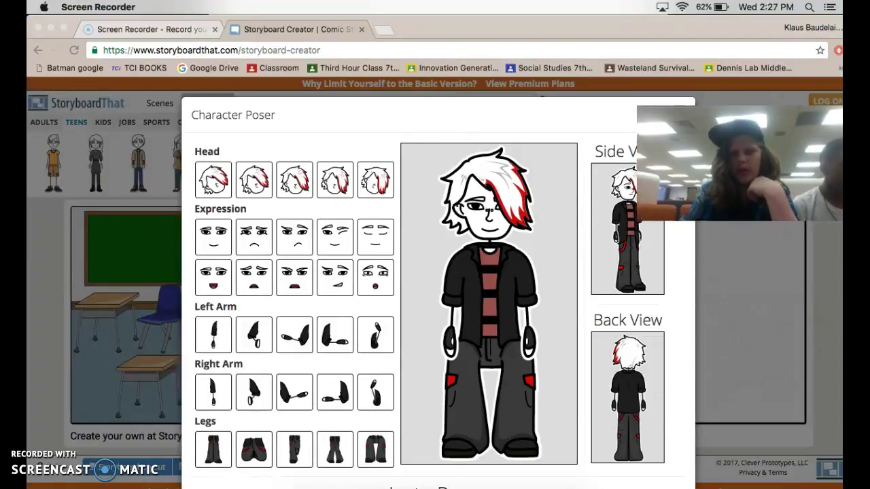
pyautogui.click(678, 123)
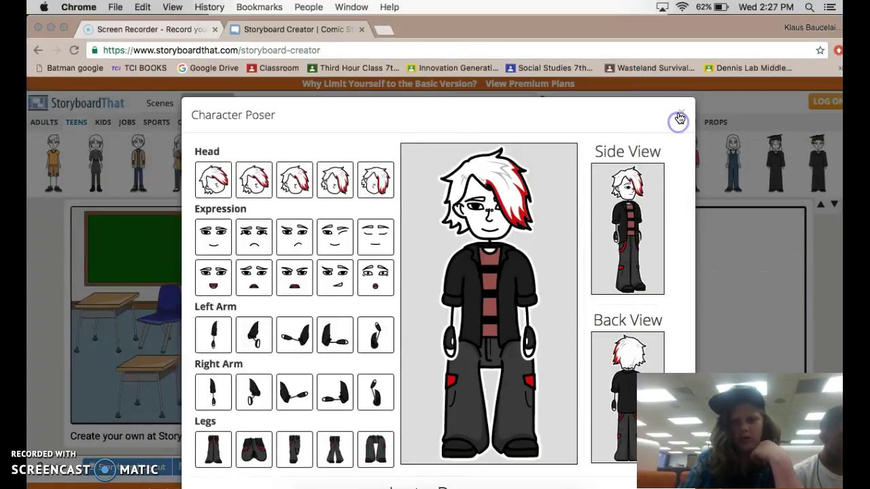
# Move the teen lower-left in panel 1 and try a seated side-view pose
pyautogui.click(681, 115)
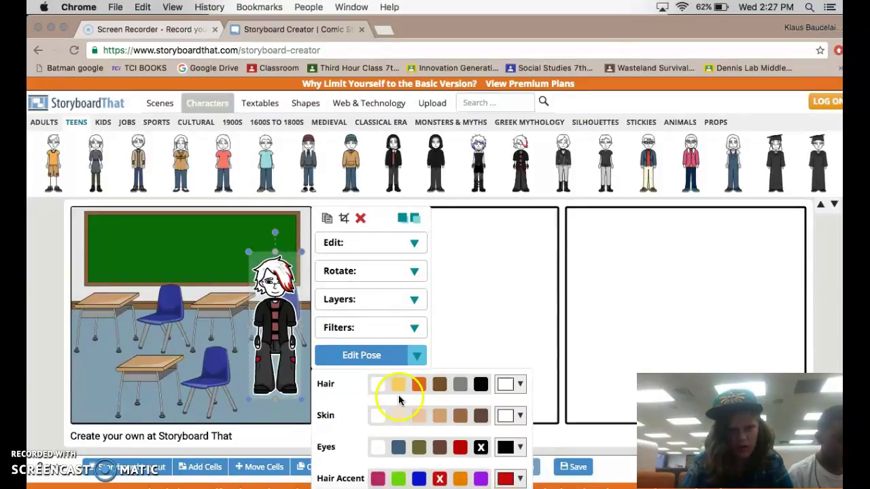
pyautogui.moveTo(284, 325); pyautogui.dragTo(206, 364)
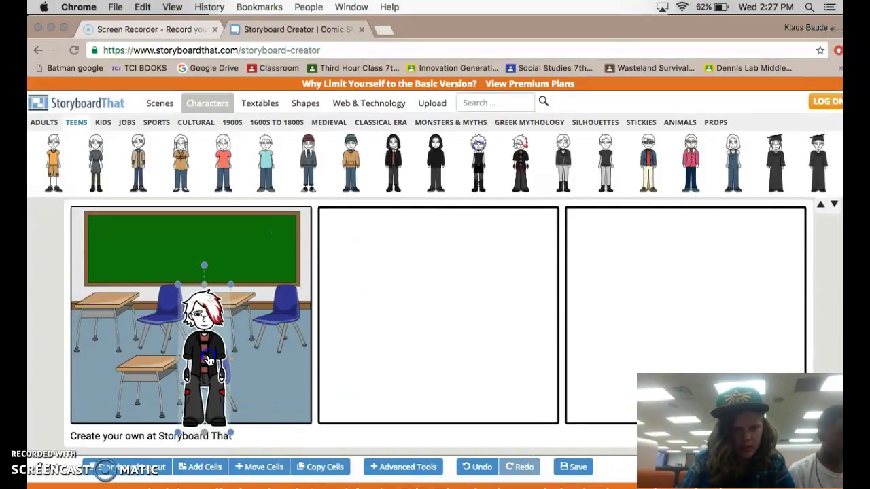
pyautogui.click(268, 356)
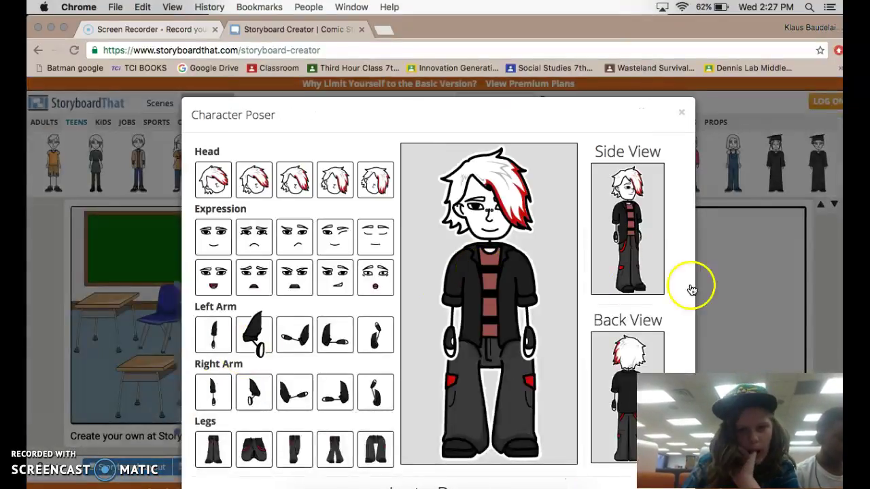
pyautogui.click(594, 249)
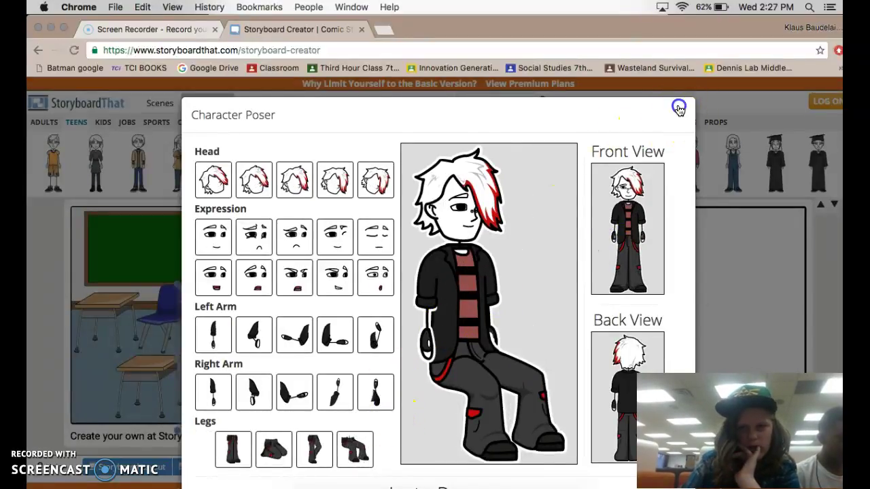
pyautogui.click(681, 113)
pyautogui.moveTo(213, 334); pyautogui.dragTo(193, 329)
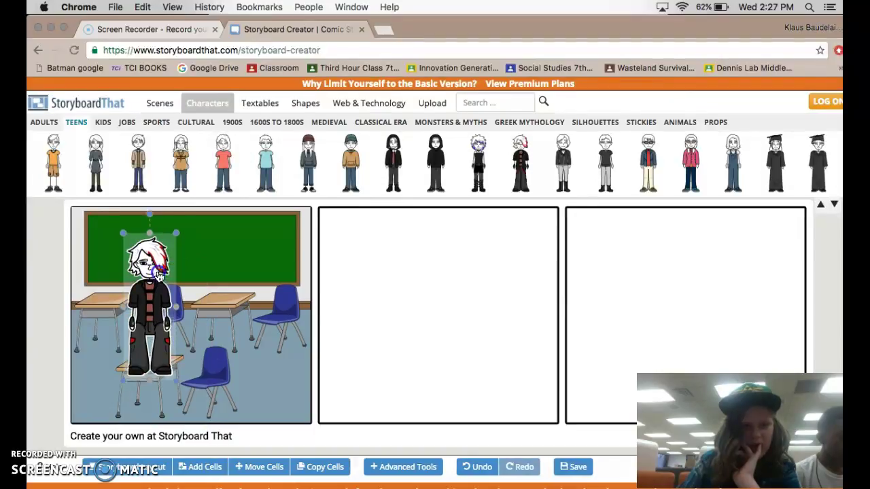
pyautogui.moveTo(158, 276); pyautogui.dragTo(179, 282)
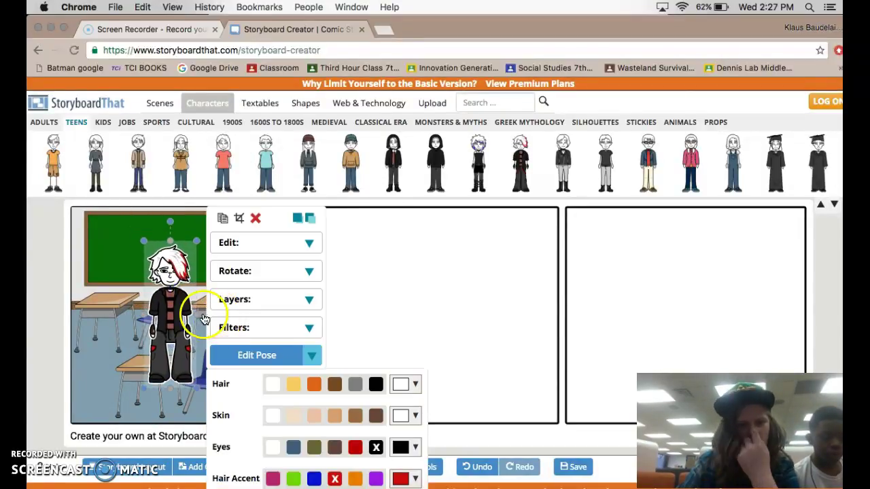
# Give the teen straight standing legs and delete the classroom background
pyautogui.click(253, 352)
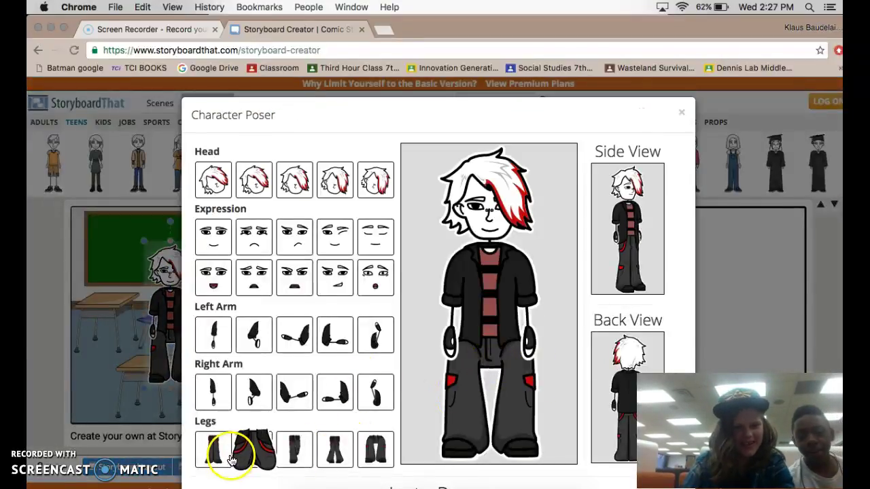
pyautogui.click(224, 456)
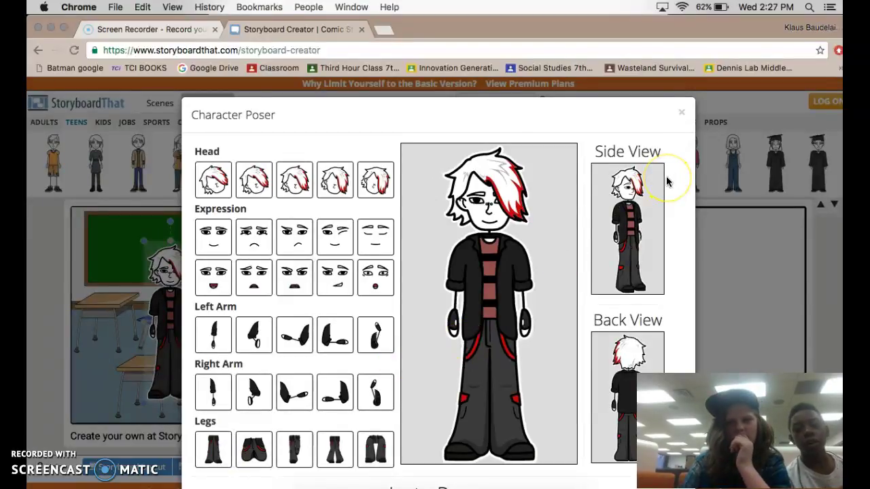
pyautogui.click(169, 324)
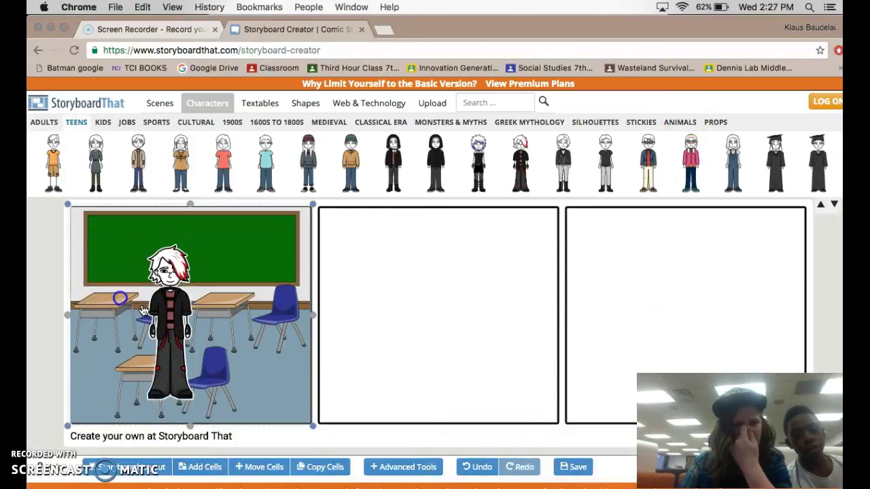
pyautogui.click(233, 323)
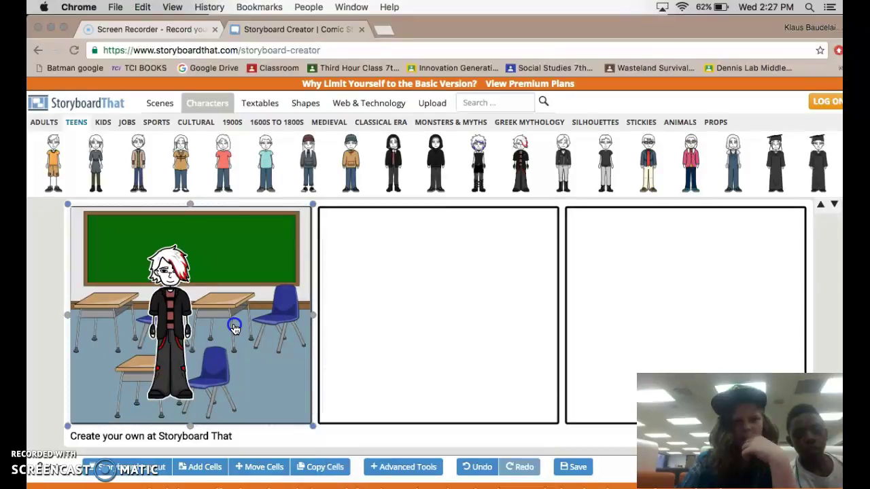
pyautogui.click(299, 273)
pyautogui.click(375, 218)
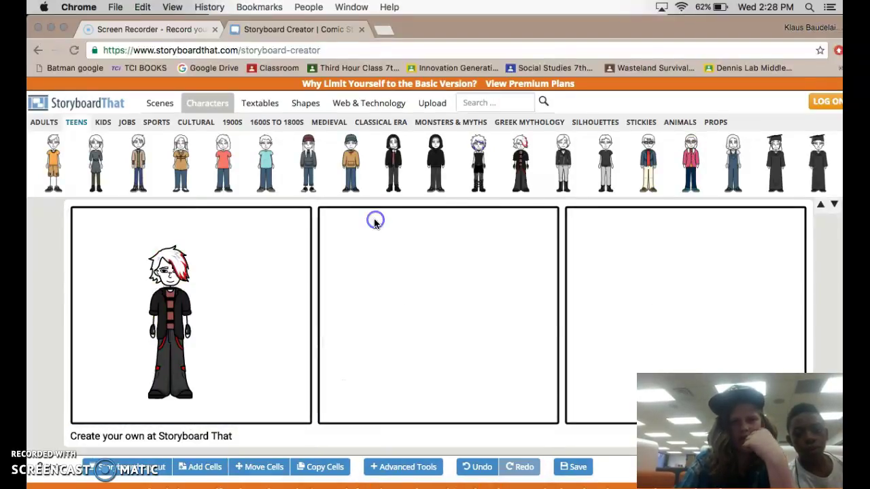
# Browse the Town scenes and pick out the diner scene
pyautogui.click(151, 101)
pyautogui.click(212, 122)
pyautogui.hscroll(5, 311, 155)
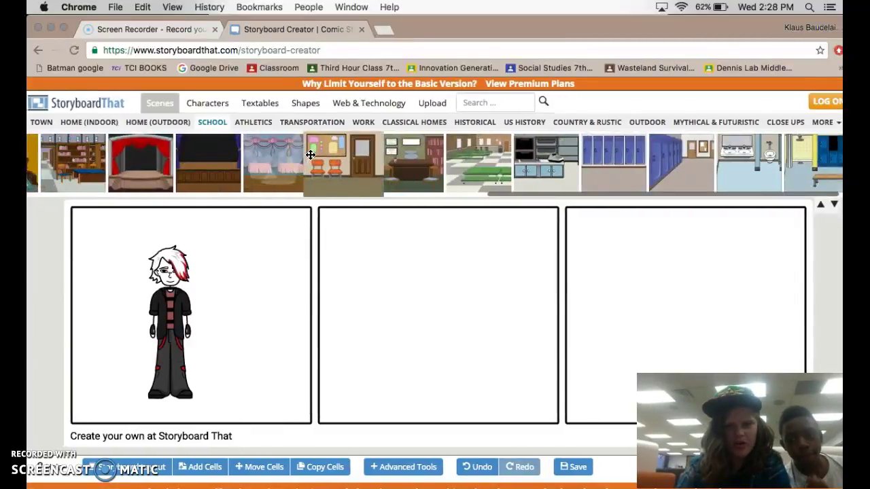
pyautogui.click(42, 124)
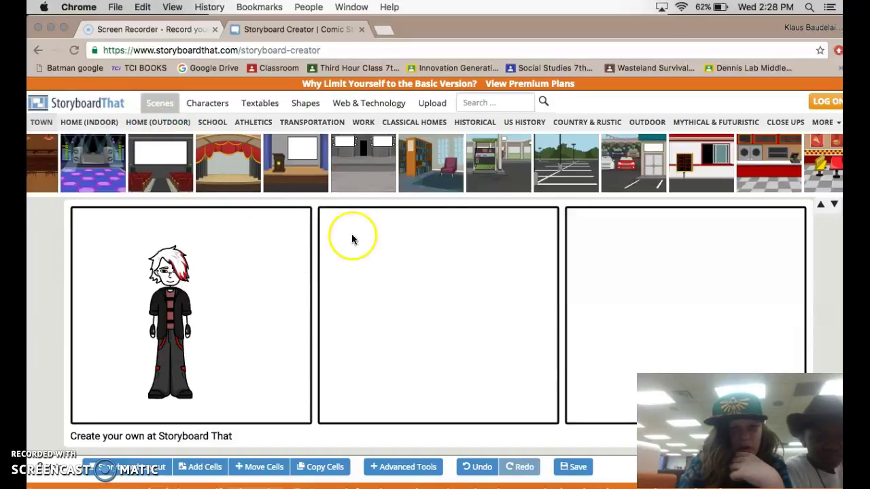
pyautogui.hscroll(10, 450, 165)
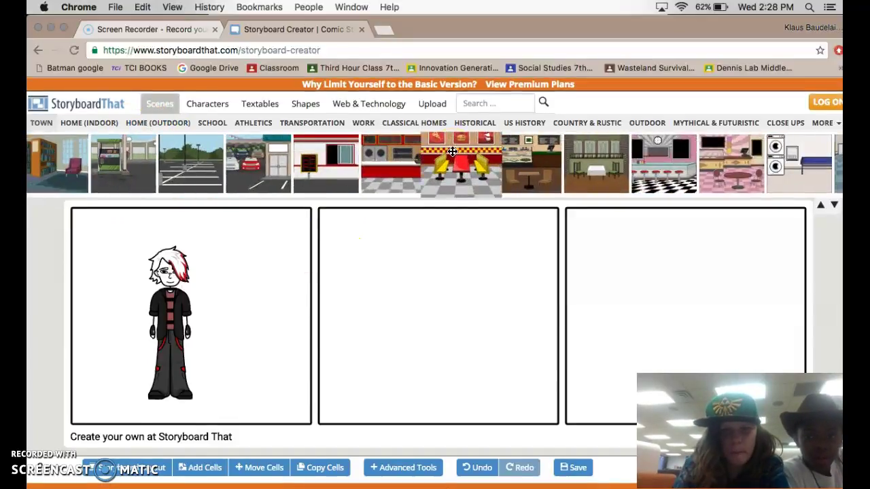
pyautogui.click(459, 172)
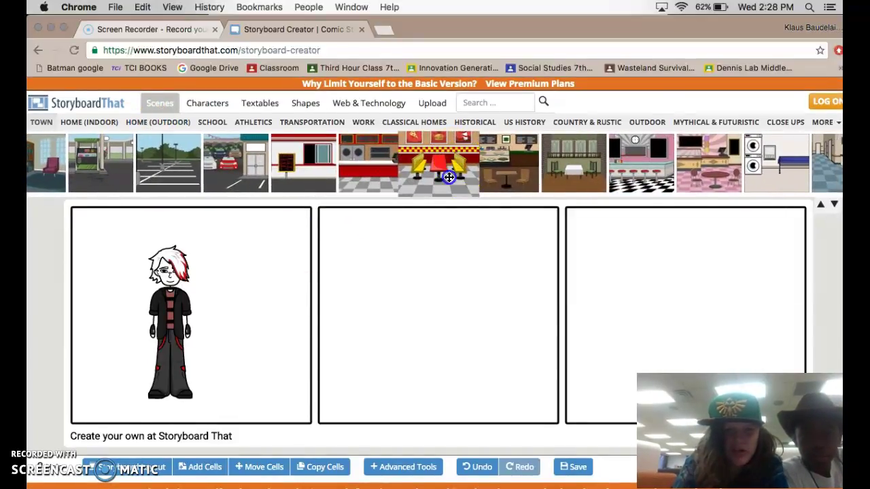
pyautogui.moveTo(449, 177); pyautogui.dragTo(424, 166)
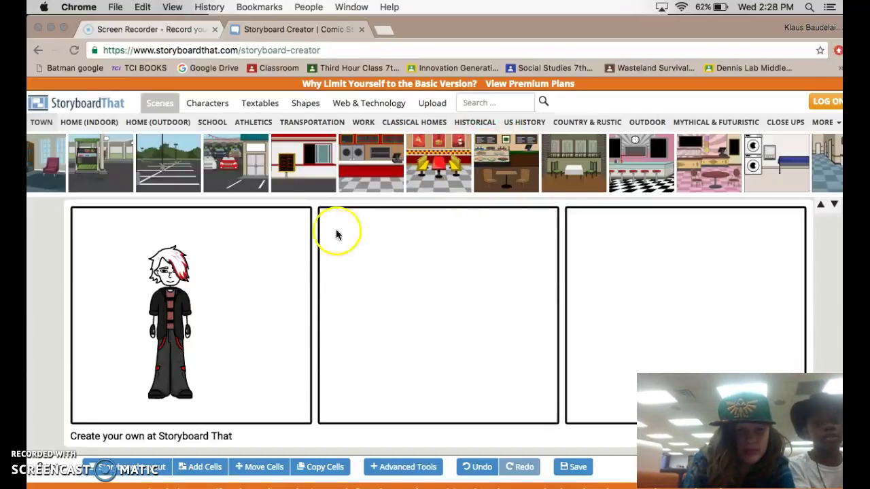
# Delete the teen from panel 1 and set the diner as its background
pyautogui.click(184, 310)
pyautogui.click(180, 260)
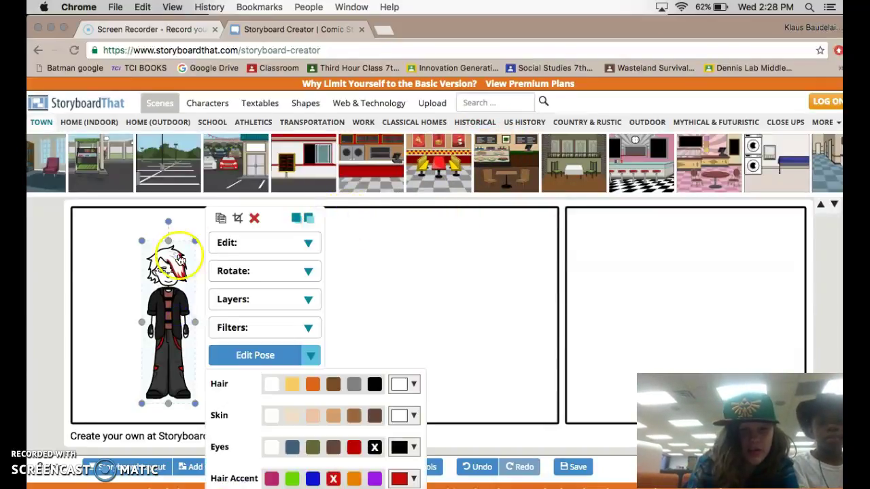
pyautogui.click(254, 218)
pyautogui.moveTo(439, 166); pyautogui.dragTo(185, 309)
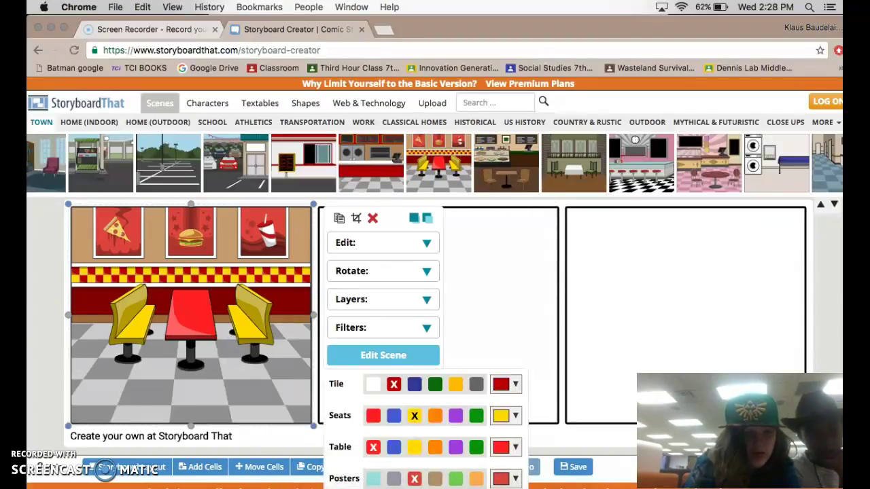
# Delete the diner background from panel 1
pyautogui.click(204, 108)
pyautogui.click(194, 309)
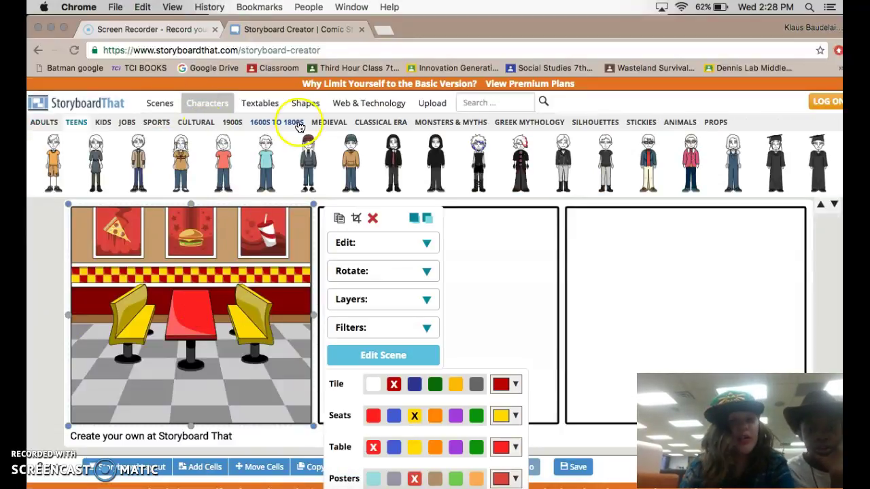
pyautogui.click(373, 218)
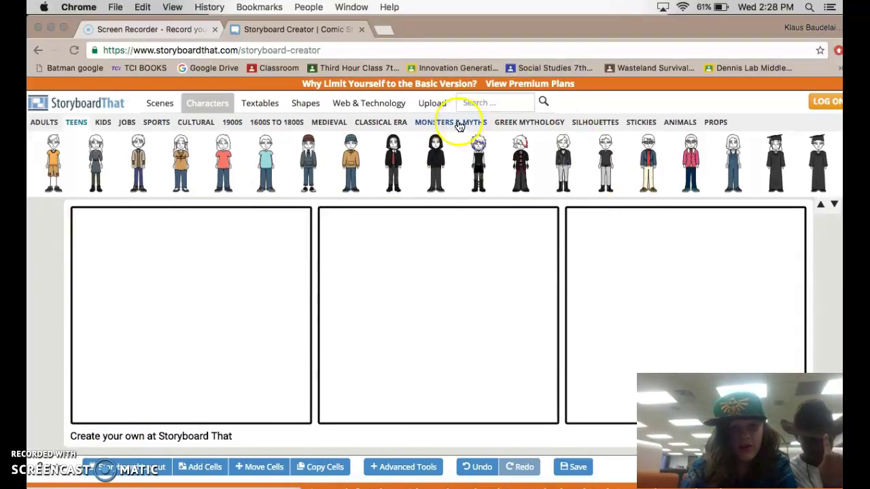
# Place the white-and-red-haired teen from Teens into panel 1 and enlarge it to full height
pyautogui.click(31, 121)
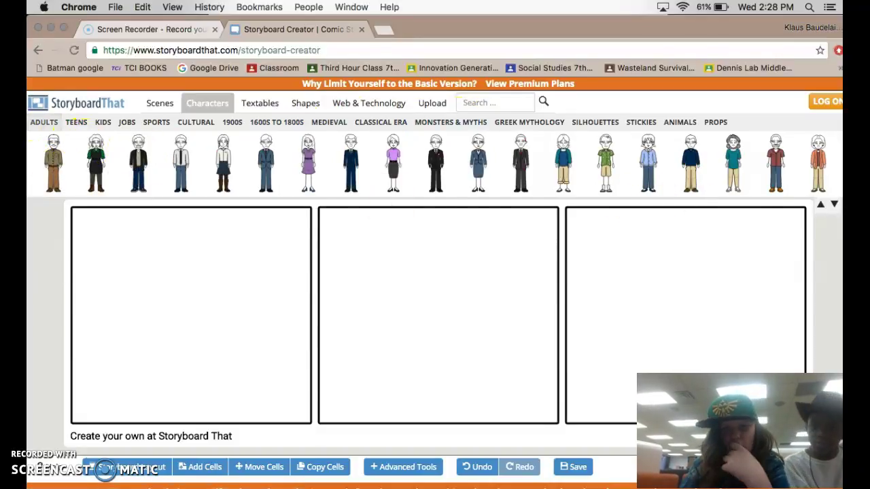
pyautogui.hscroll(5, 728, 155)
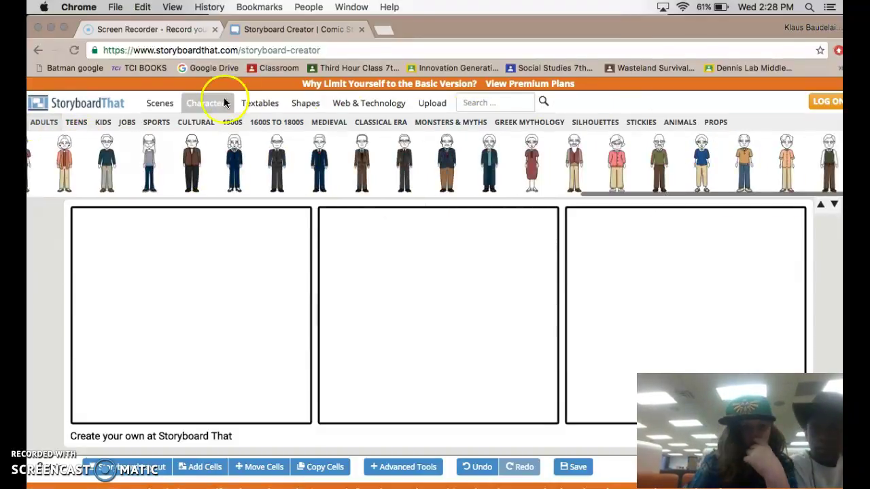
pyautogui.click(87, 127)
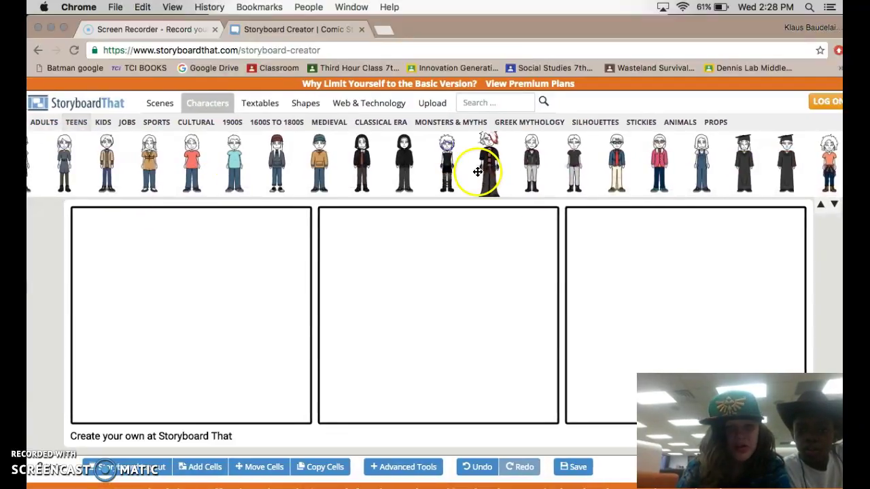
pyautogui.moveTo(477, 171); pyautogui.dragTo(212, 316)
pyautogui.click(237, 277)
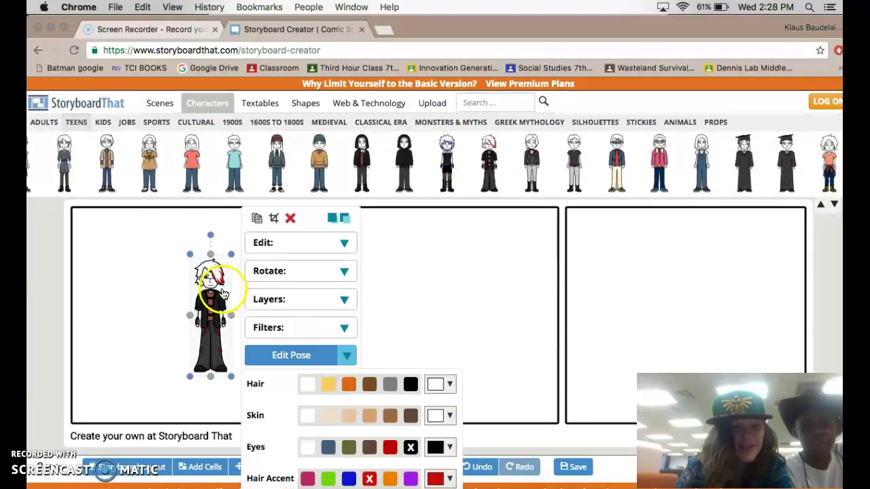
pyautogui.moveTo(229, 250); pyautogui.dragTo(289, 201)
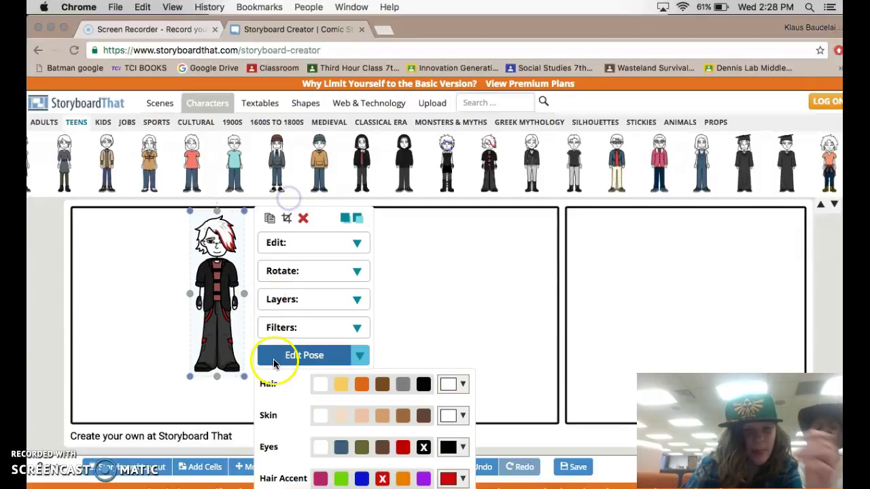
pyautogui.moveTo(241, 376); pyautogui.dragTo(292, 429)
pyautogui.click(101, 403)
pyautogui.click(246, 331)
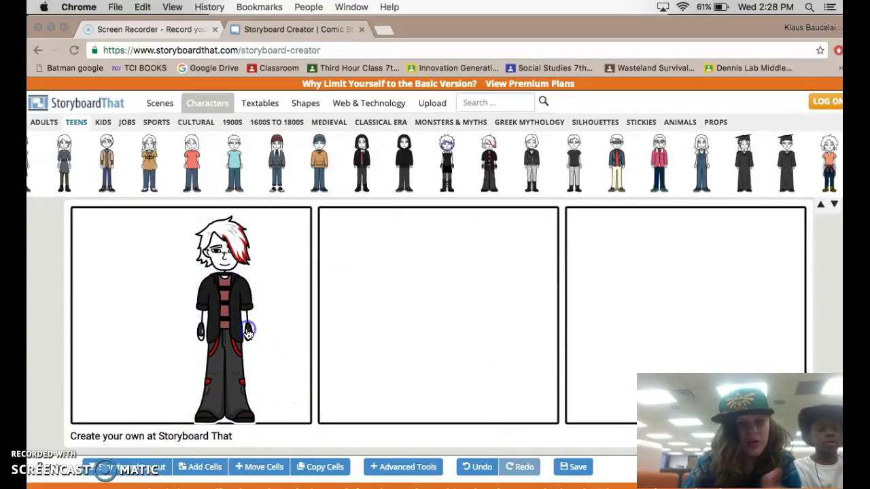
# Recolour the teen's hair to black and the jacket to black
pyautogui.click(357, 385)
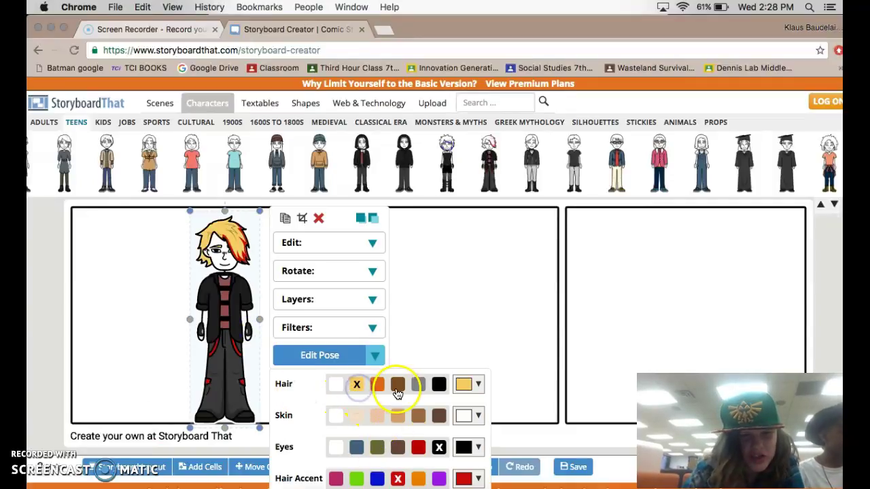
pyautogui.click(397, 393)
pyautogui.click(439, 384)
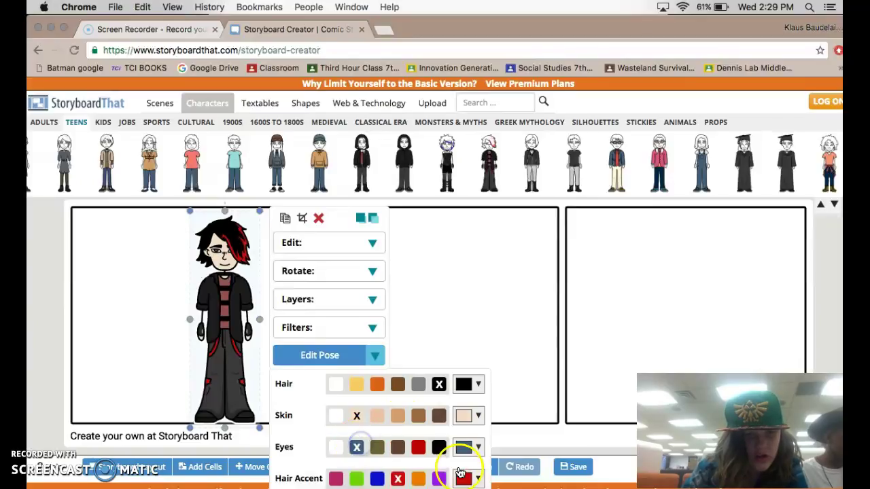
pyautogui.scroll(-3, 345, 483)
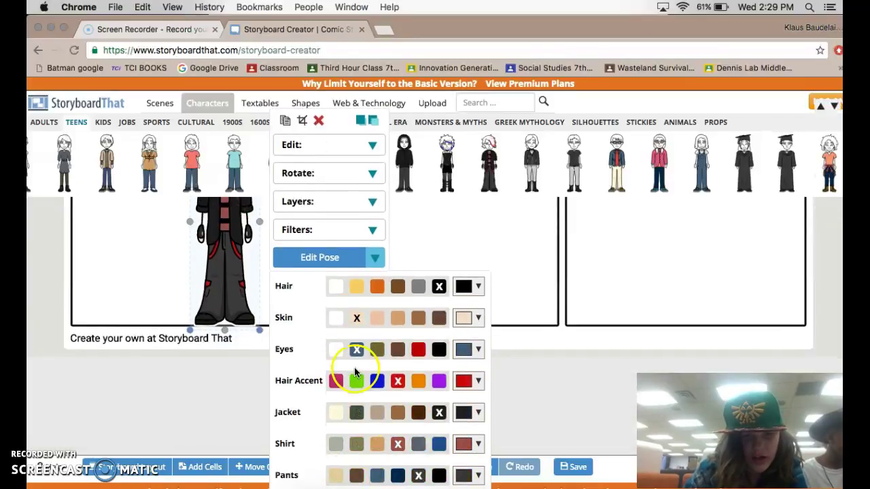
pyautogui.click(335, 412)
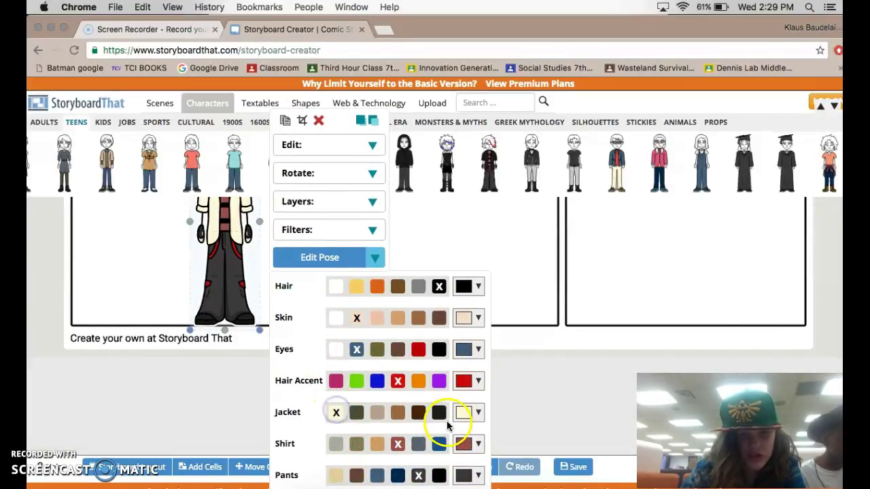
pyautogui.click(439, 413)
pyautogui.scroll(3, 398, 359)
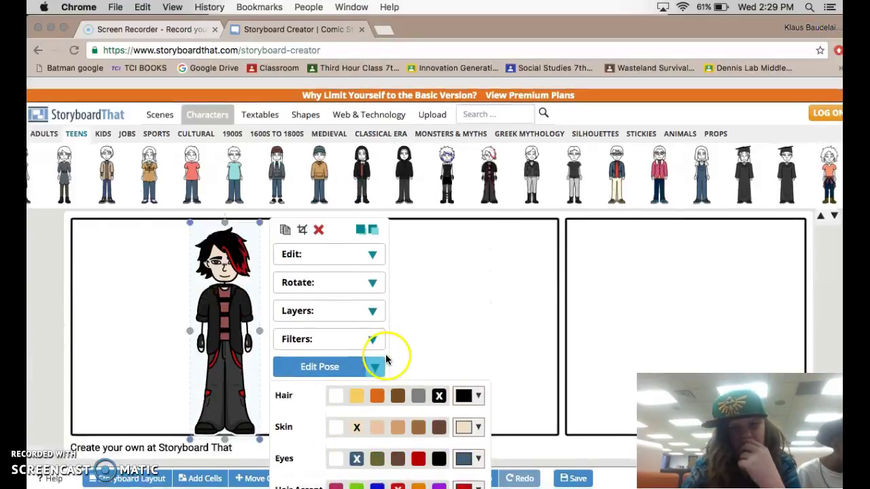
pyautogui.click(167, 358)
pyautogui.click(232, 337)
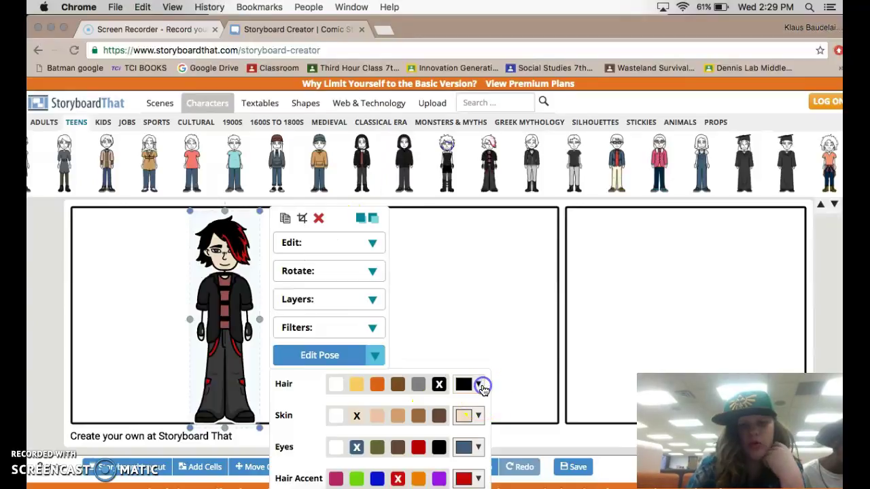
# Try a custom red hair colour, then nudge the teen slightly up-left
pyautogui.click(483, 386)
pyautogui.moveTo(574, 265); pyautogui.dragTo(509, 327)
pyautogui.click(630, 358)
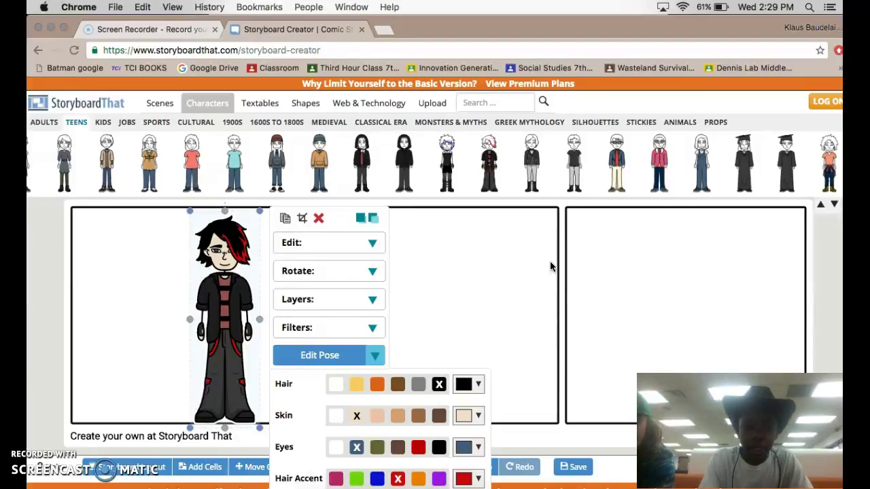
pyautogui.click(211, 300)
pyautogui.moveTo(194, 274); pyautogui.dragTo(197, 282)
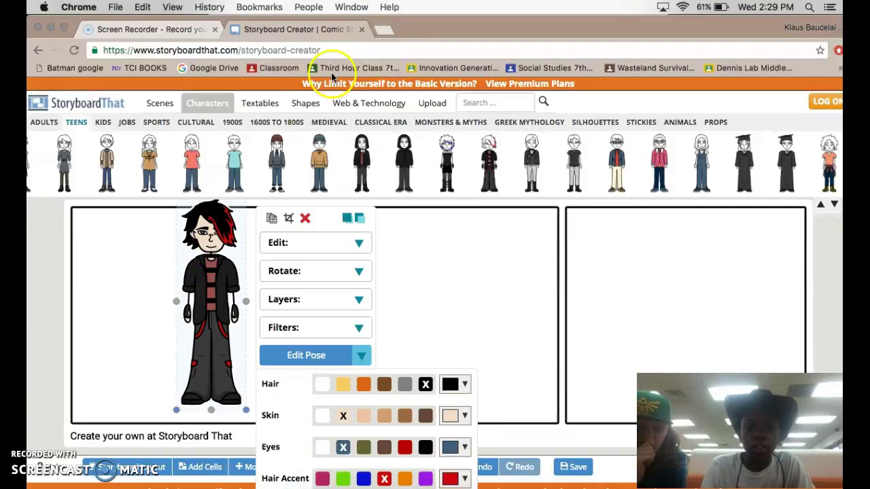
# Set the car dealership scene as panel 1's background and bring the teen to the front
pyautogui.click(165, 105)
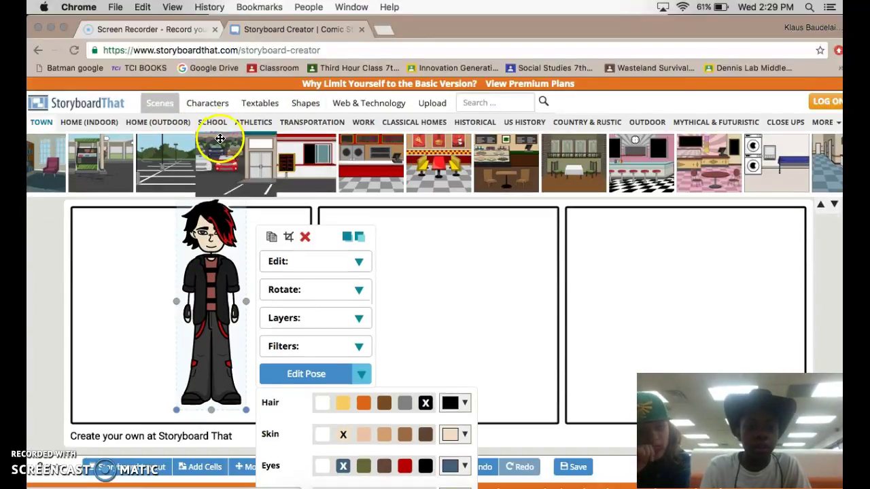
pyautogui.moveTo(222, 140); pyautogui.dragTo(222, 230)
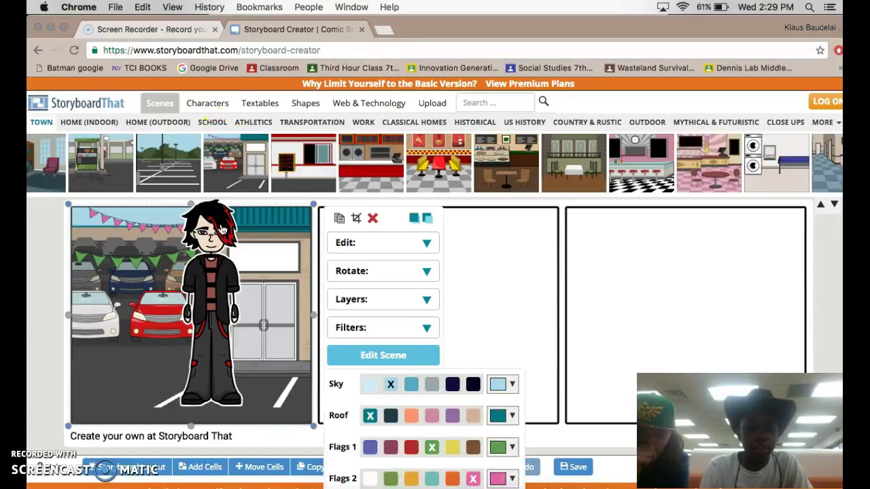
pyautogui.click(218, 235)
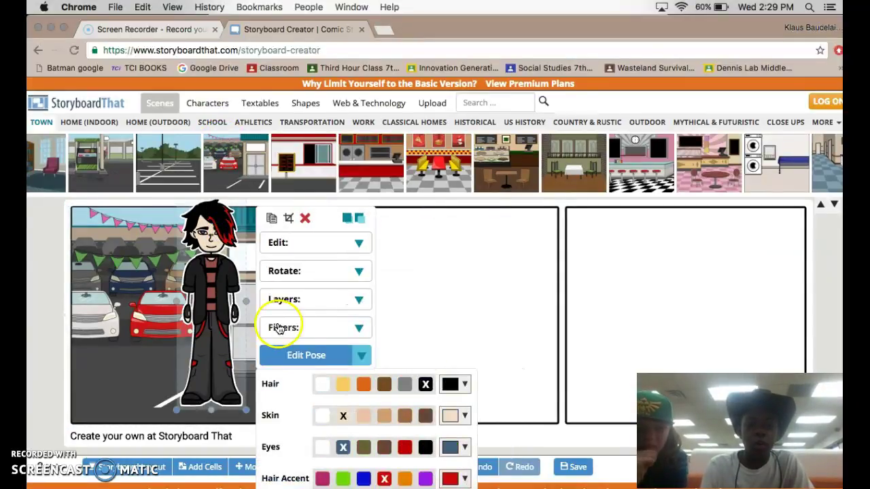
pyautogui.click(341, 308)
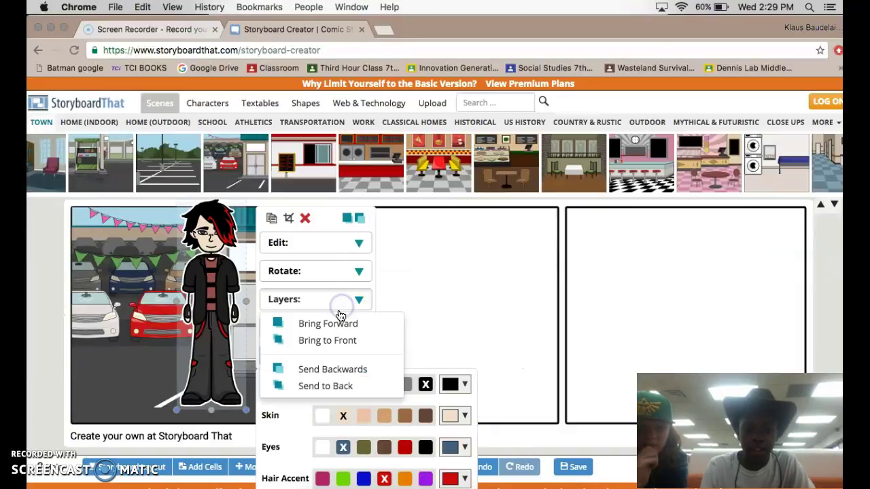
pyautogui.click(328, 369)
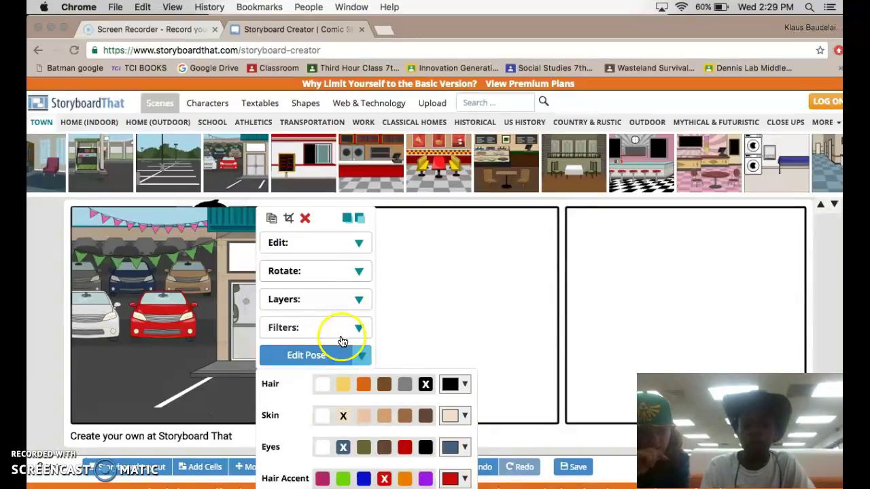
pyautogui.click(309, 307)
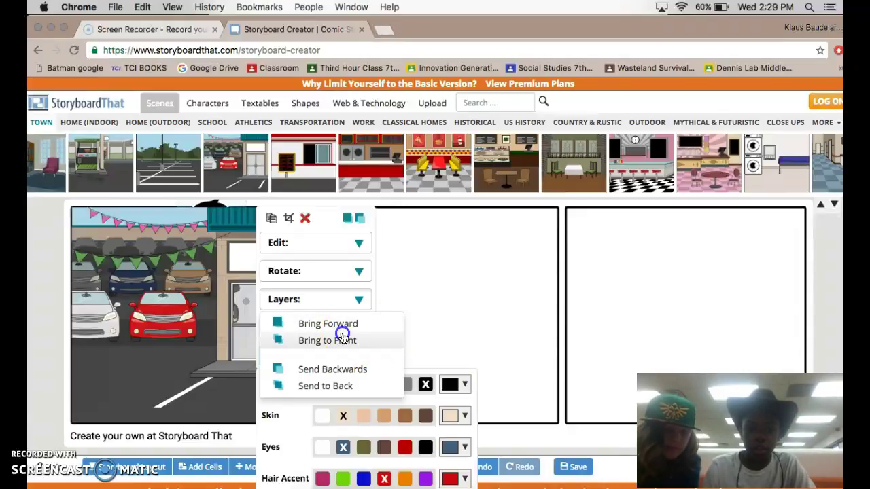
pyautogui.click(343, 337)
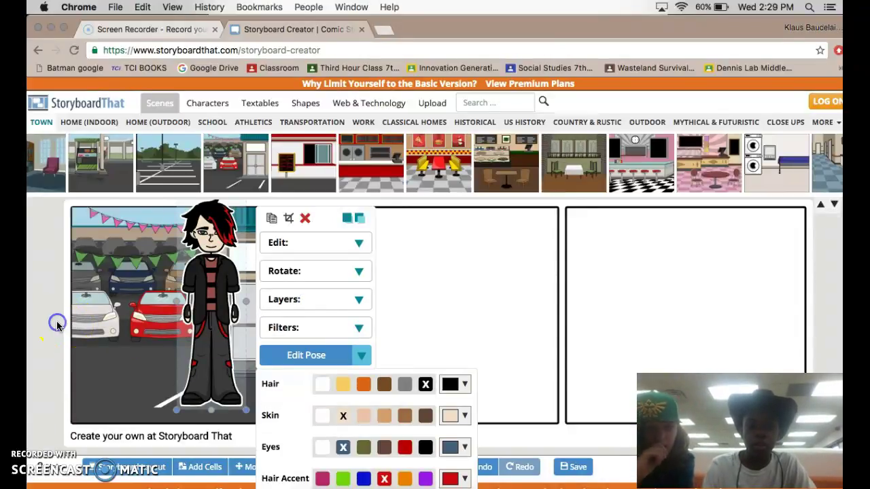
# Move the teen left beside the parked cars, then delete both the teen and the scene
pyautogui.click(57, 327)
pyautogui.click(213, 278)
pyautogui.moveTo(213, 278); pyautogui.dragTo(192, 278)
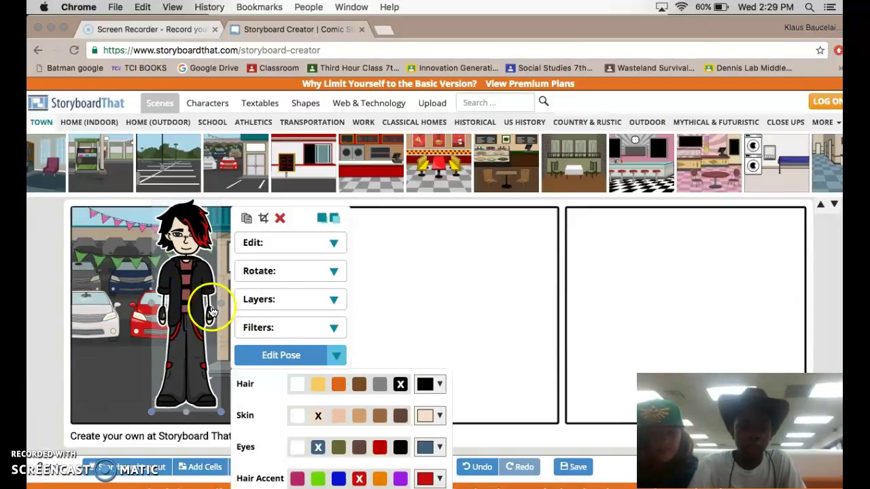
pyautogui.click(190, 295)
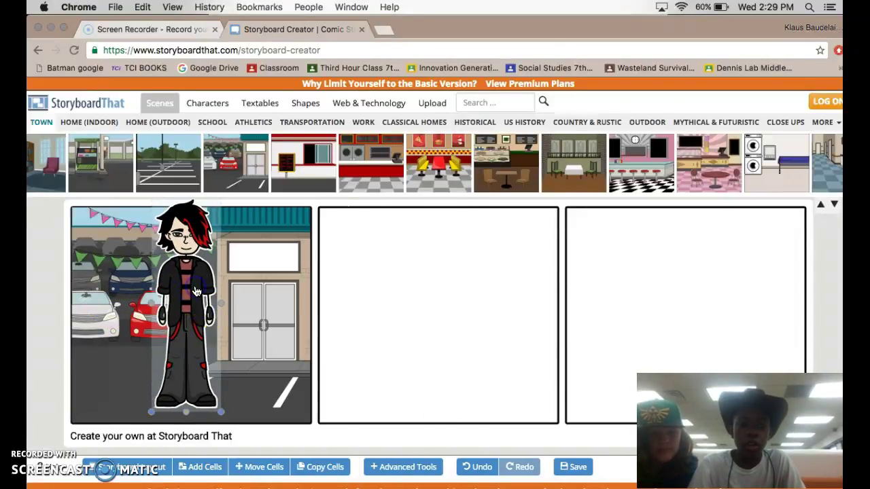
pyautogui.click(202, 285)
pyautogui.click(279, 219)
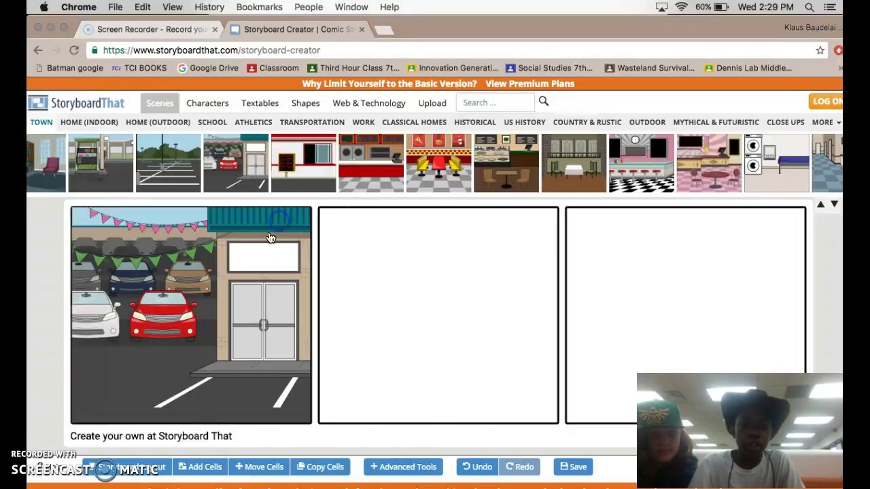
pyautogui.click(195, 269)
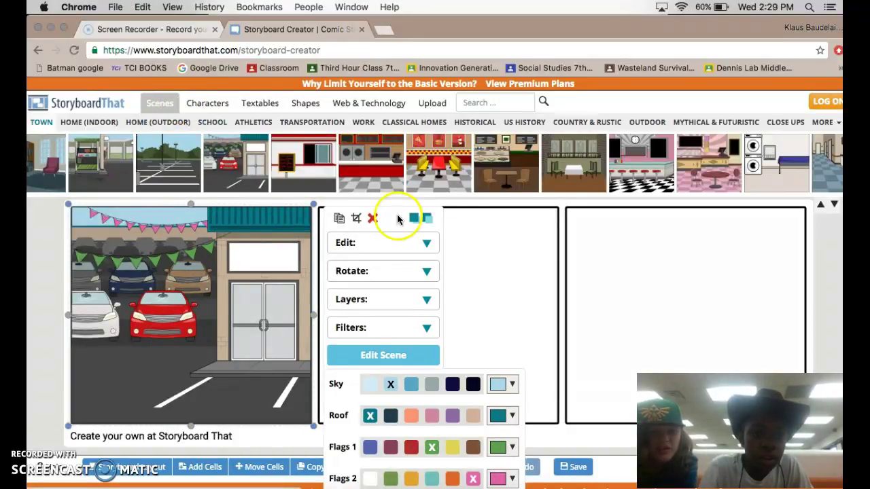
pyautogui.click(372, 218)
pyautogui.hscroll(-5, 272, 167)
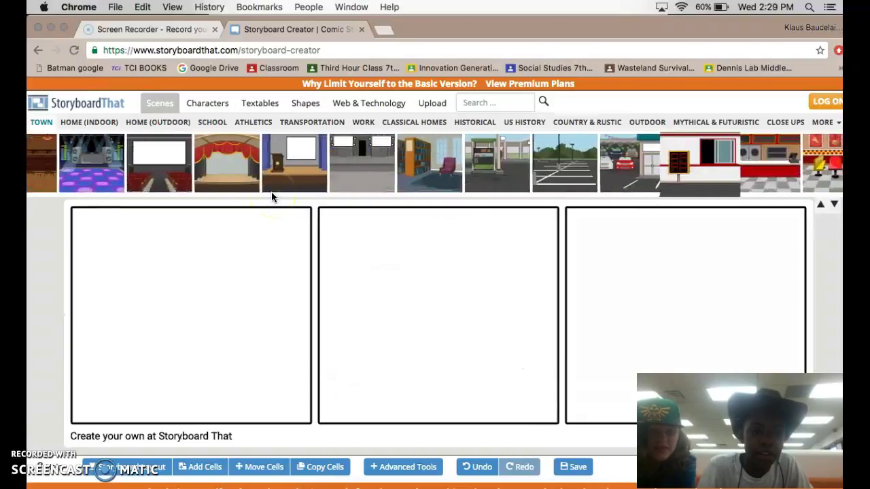
pyautogui.hscroll(-3, 271, 192)
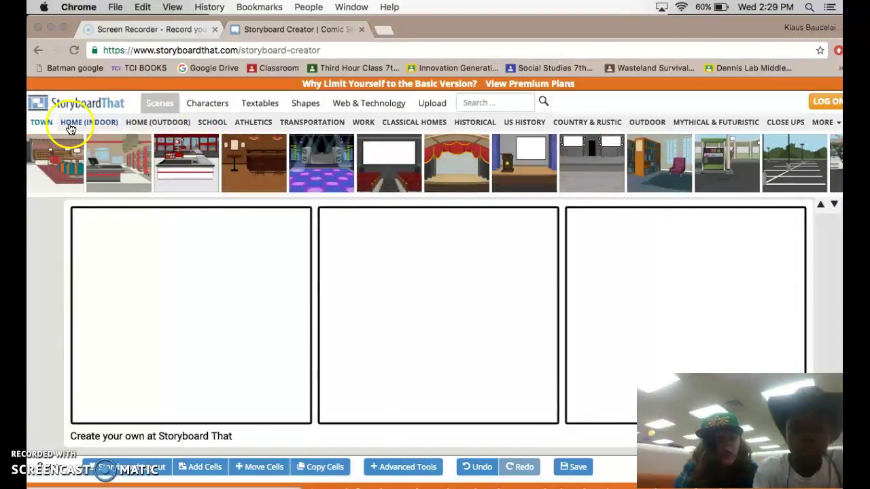
pyautogui.moveTo(390, 163); pyautogui.dragTo(228, 332)
pyautogui.click(503, 196)
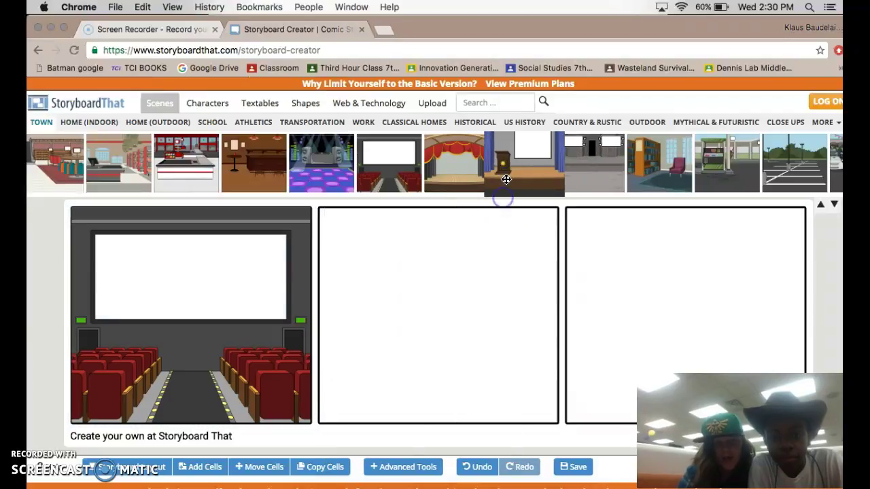
pyautogui.moveTo(506, 178); pyautogui.dragTo(252, 302)
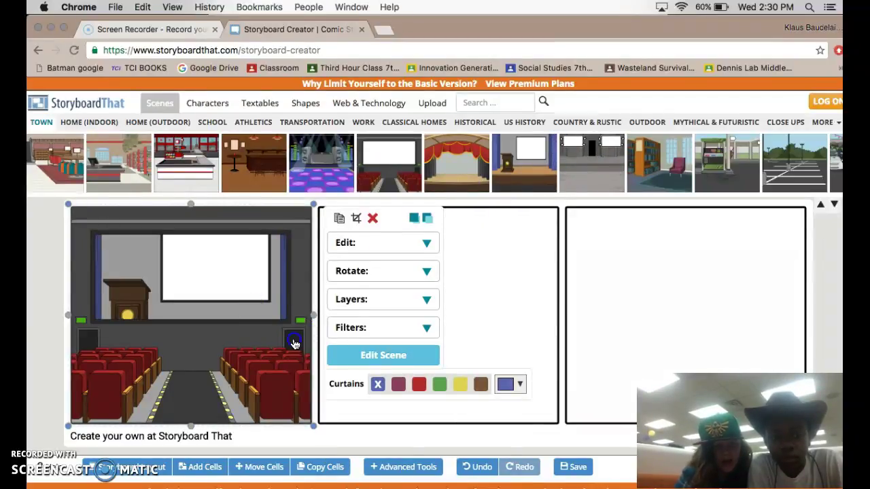
pyautogui.click(272, 320)
pyautogui.click(255, 294)
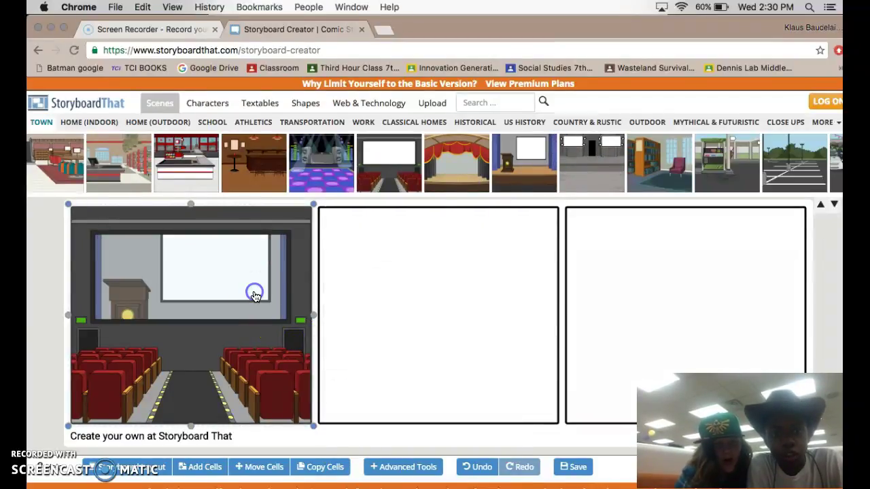
pyautogui.click(282, 370)
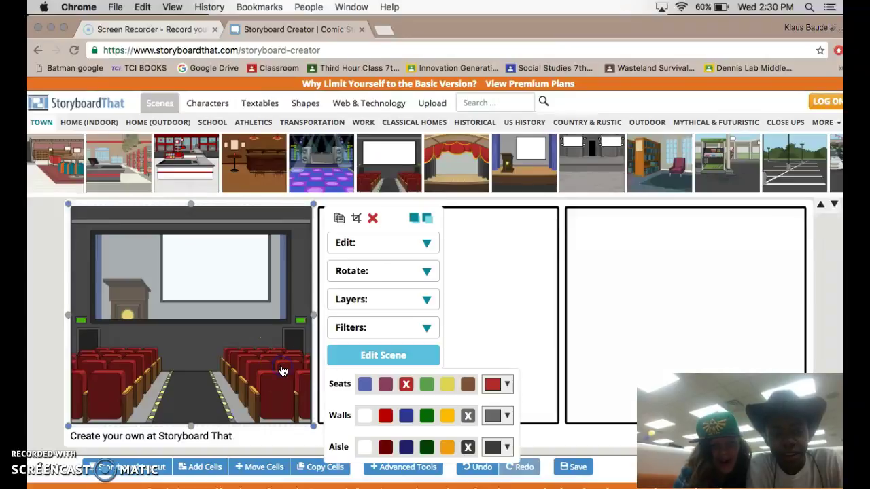
pyautogui.click(373, 219)
pyautogui.click(269, 340)
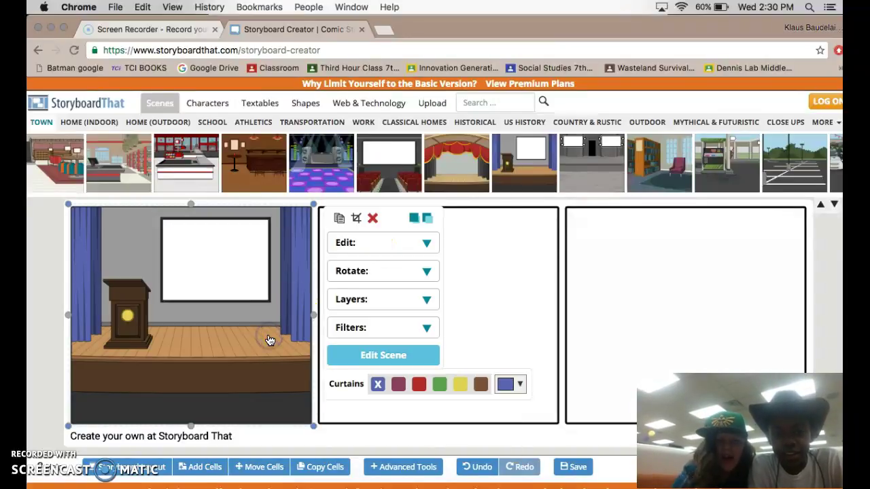
pyautogui.click(374, 221)
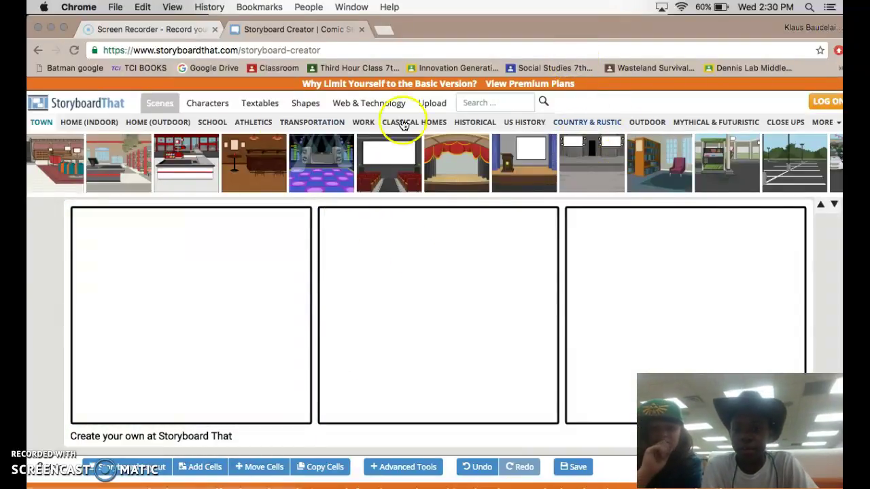
# Put the blue-chair classroom scene in panel 1 and add the small black-hooded teen beside the front desk
pyautogui.click(205, 124)
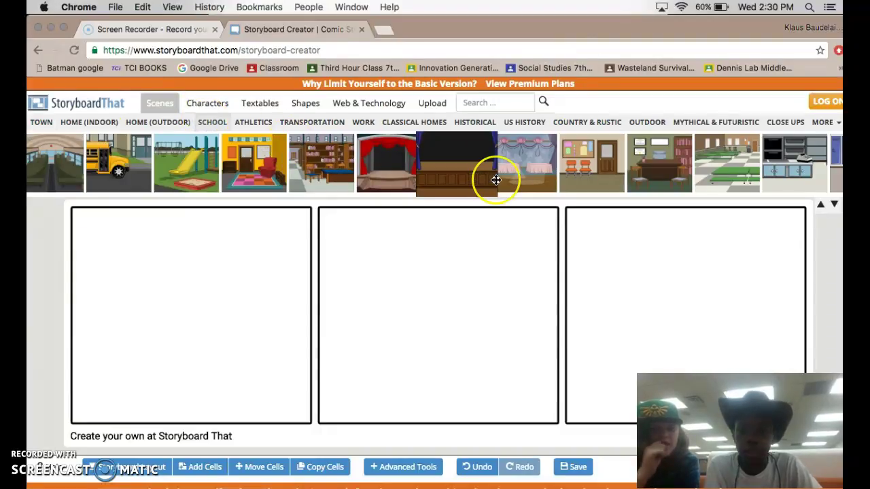
pyautogui.click(496, 180)
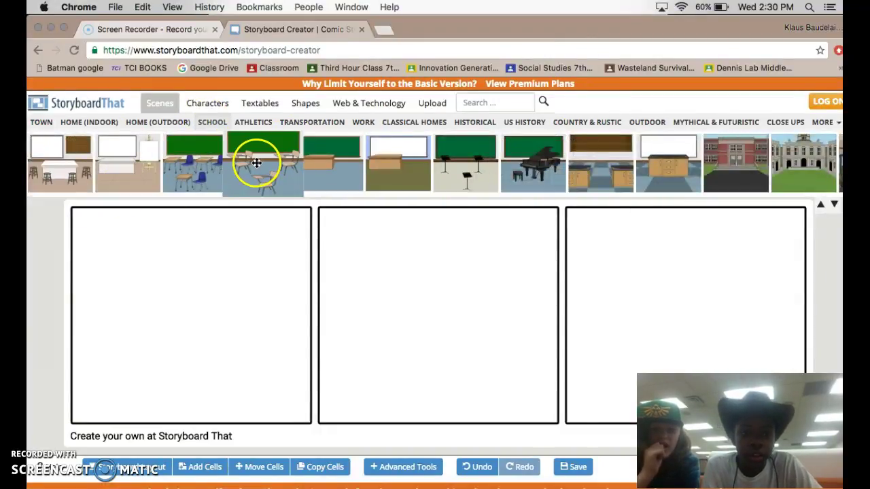
pyautogui.moveTo(213, 186); pyautogui.dragTo(225, 291)
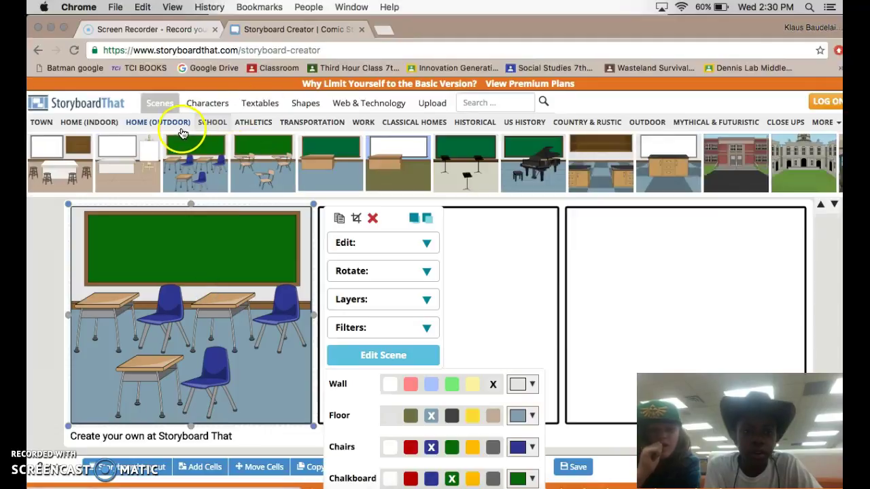
pyautogui.click(208, 102)
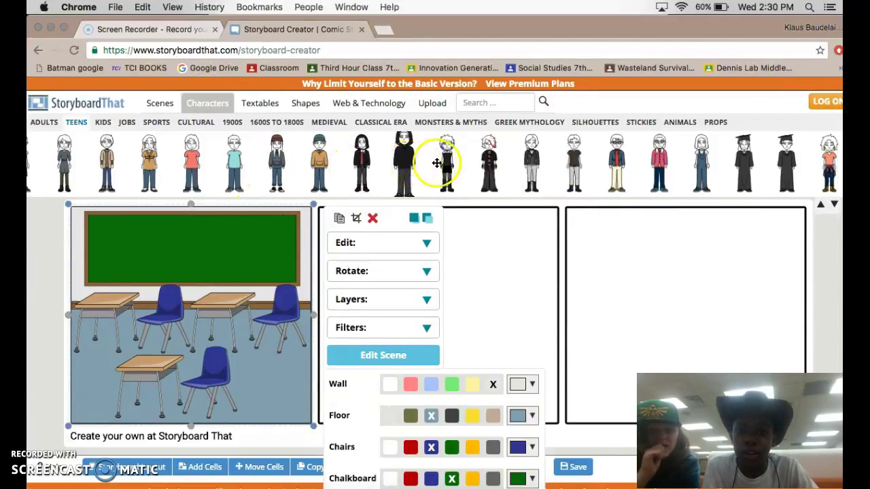
pyautogui.moveTo(400, 165); pyautogui.dragTo(191, 378)
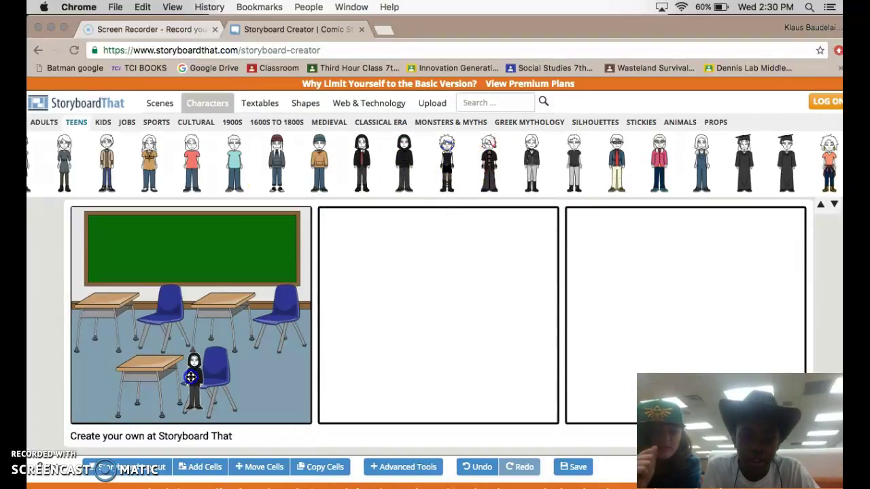
# Give the hooded teen a side-view pose with sitting legs
pyautogui.click(259, 355)
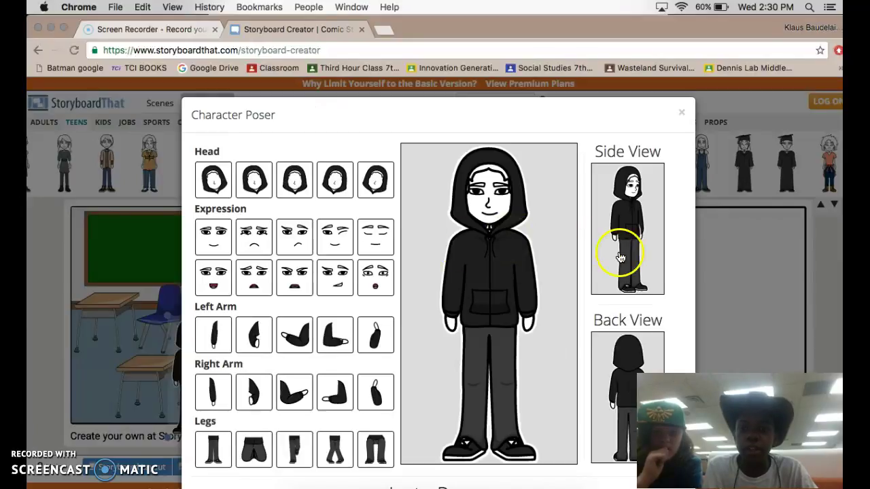
pyautogui.click(627, 278)
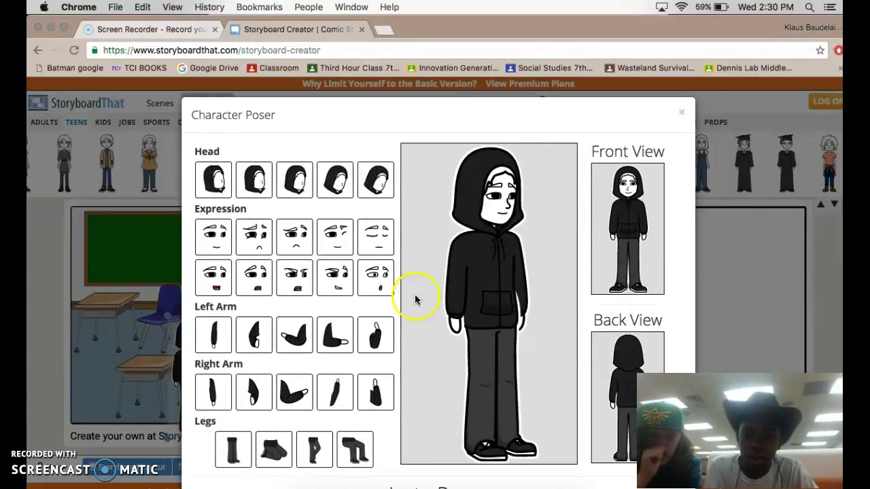
pyautogui.scroll(-1, 339, 394)
pyautogui.click(354, 426)
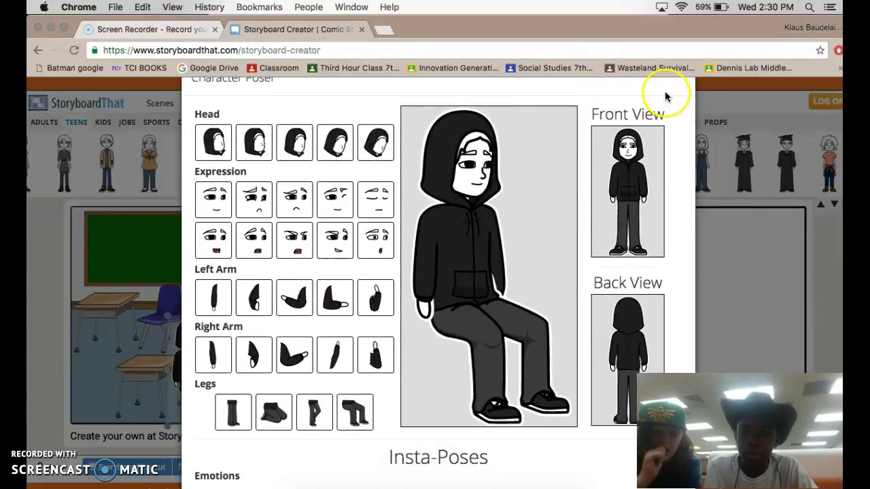
pyautogui.scroll(1, 681, 96)
pyautogui.click(682, 100)
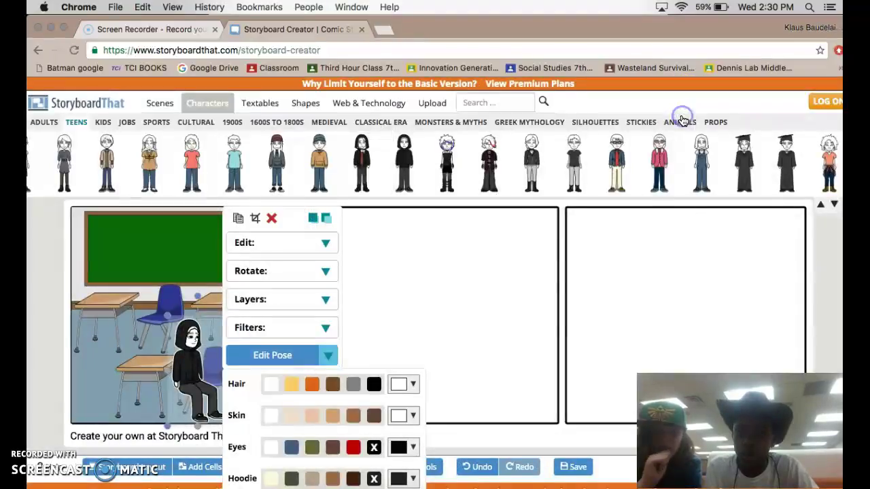
pyautogui.click(279, 355)
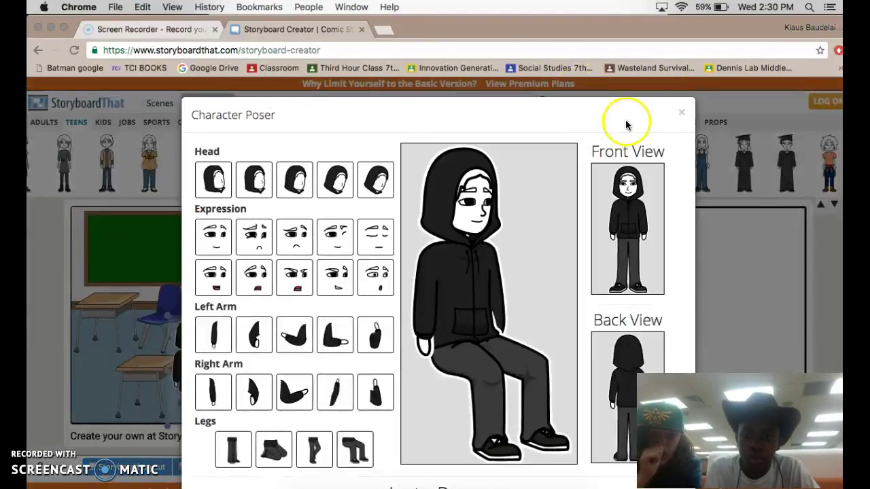
pyautogui.click(683, 111)
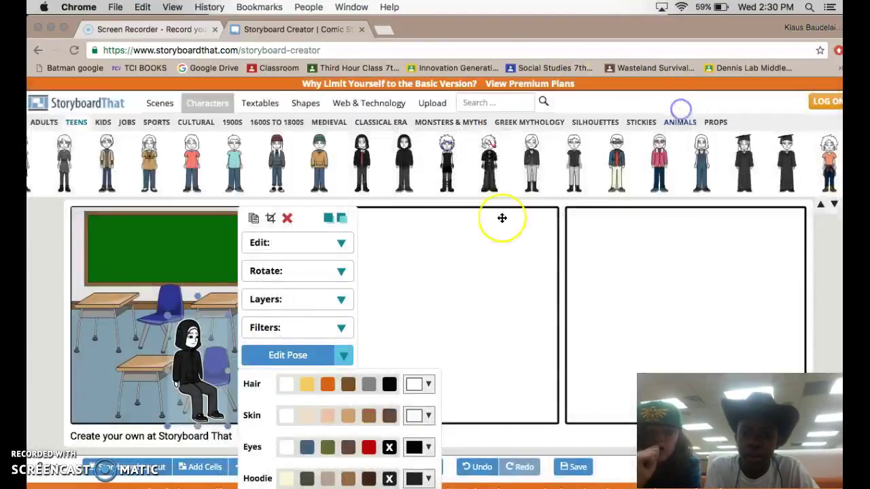
# Flip the seated hooded teen horizontally, then delete him from panel 1
pyautogui.click(338, 326)
pyautogui.click(323, 299)
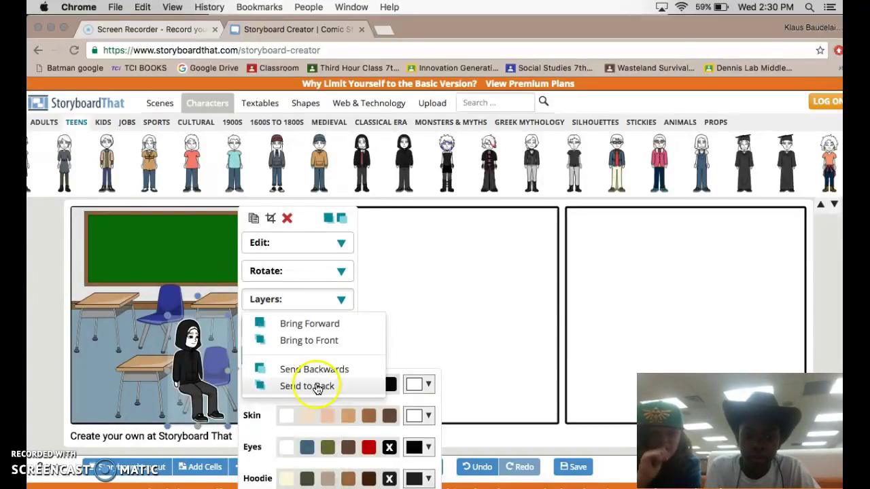
pyautogui.click(295, 272)
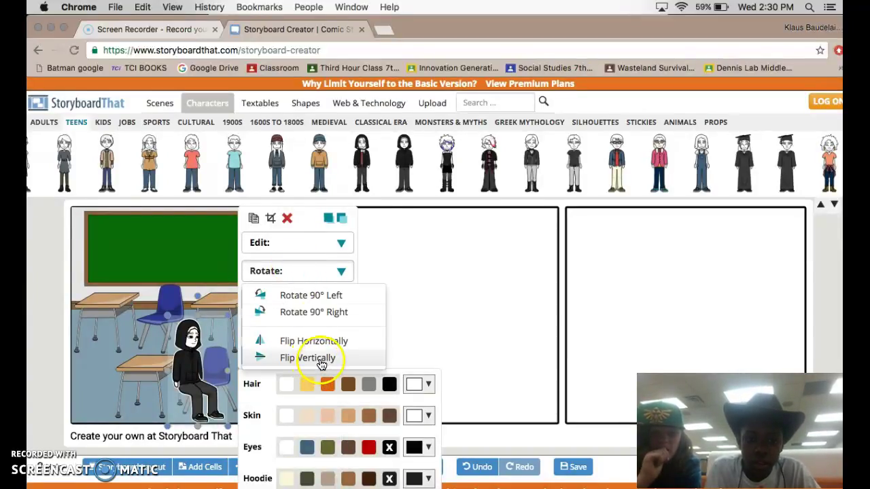
pyautogui.click(314, 341)
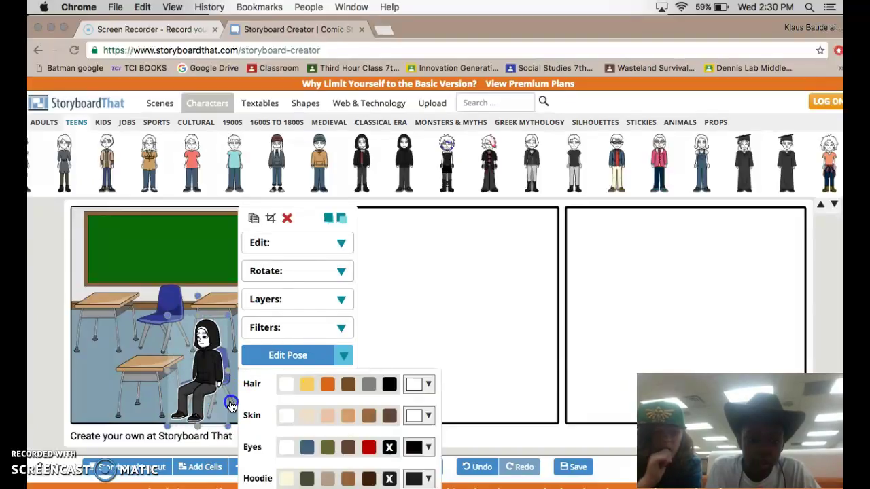
pyautogui.click(216, 393)
pyautogui.click(209, 374)
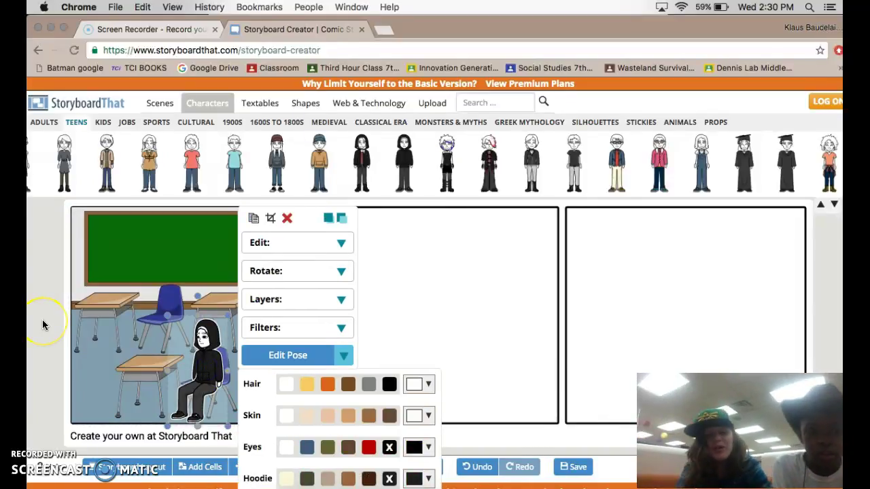
pyautogui.click(287, 218)
# Place the red-haired teen in the middle panel and enlarge him
pyautogui.moveTo(493, 177); pyautogui.dragTo(371, 333)
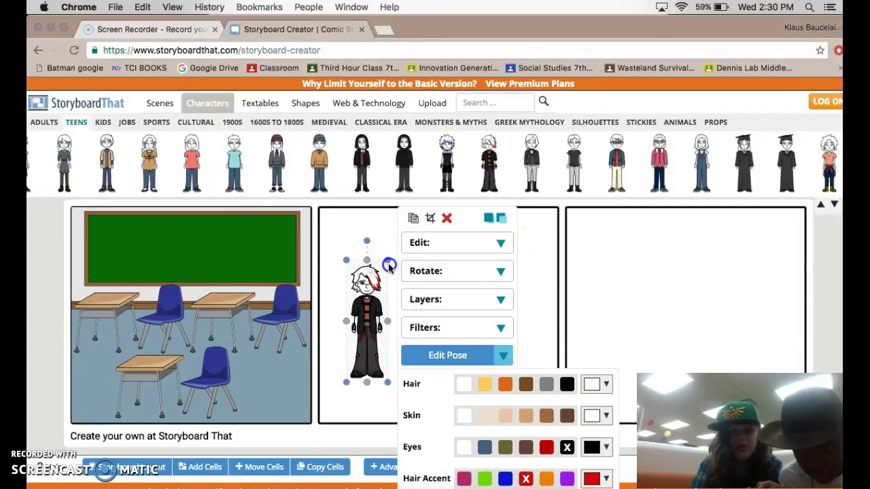
pyautogui.click(389, 264)
pyautogui.click(386, 270)
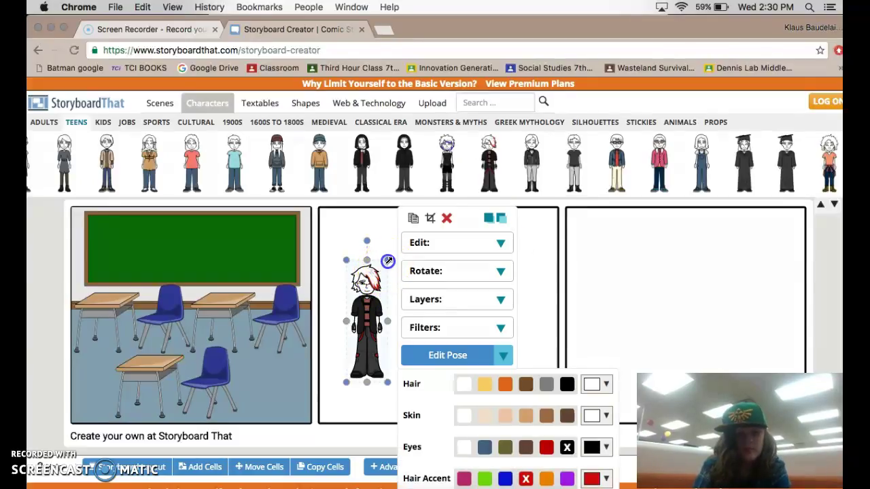
pyautogui.moveTo(387, 261); pyautogui.dragTo(464, 207)
pyautogui.click(375, 311)
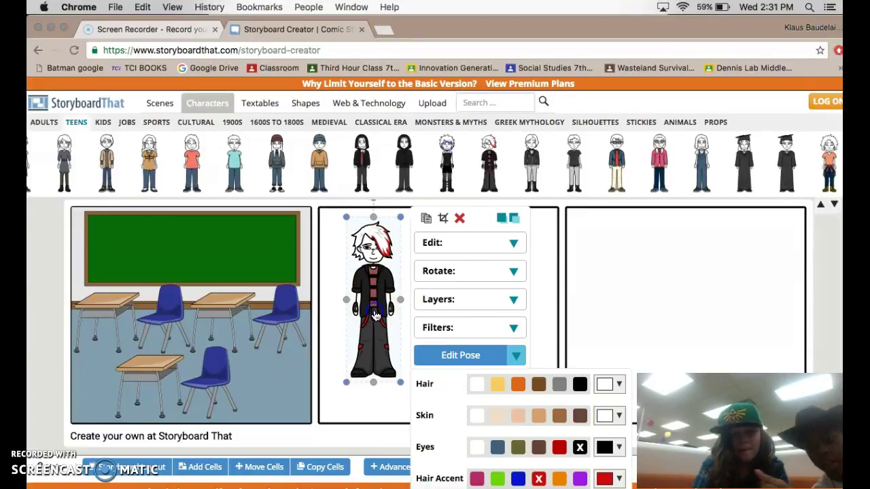
pyautogui.click(496, 373)
pyautogui.click(394, 316)
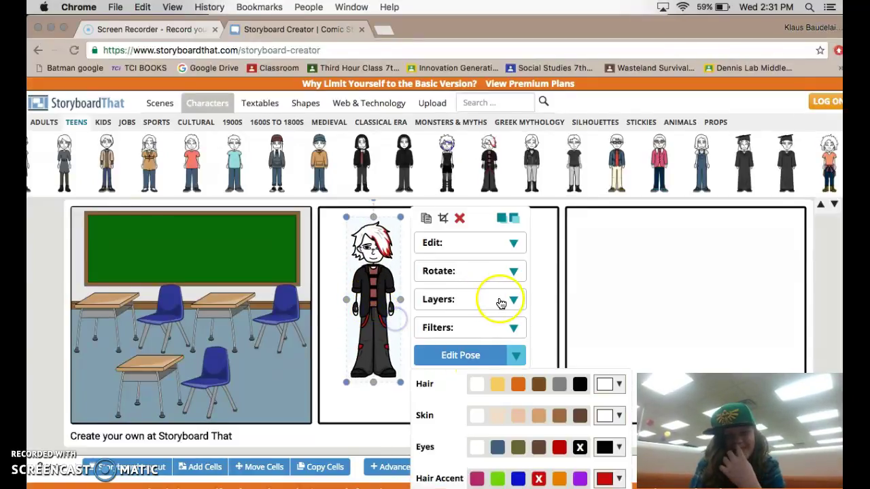
# Mirror the red-haired teen and rotate him 90° left so he lies head-left
pyautogui.click(489, 300)
pyautogui.click(485, 271)
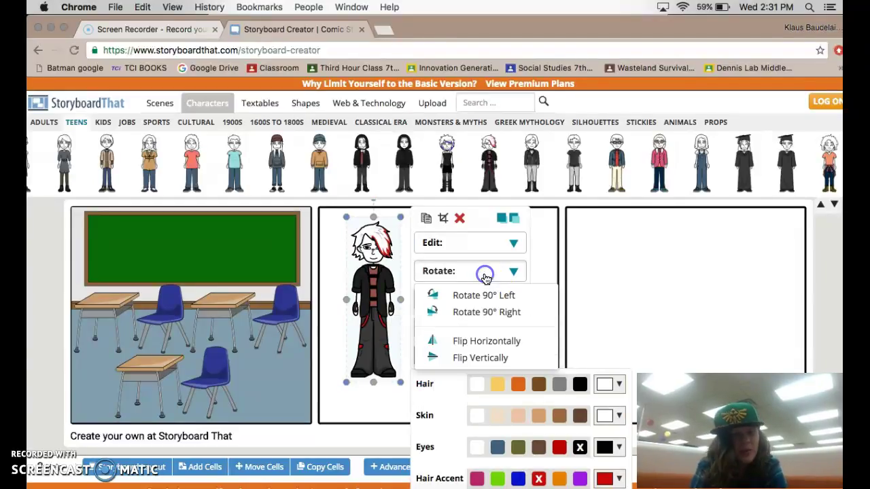
pyautogui.click(487, 342)
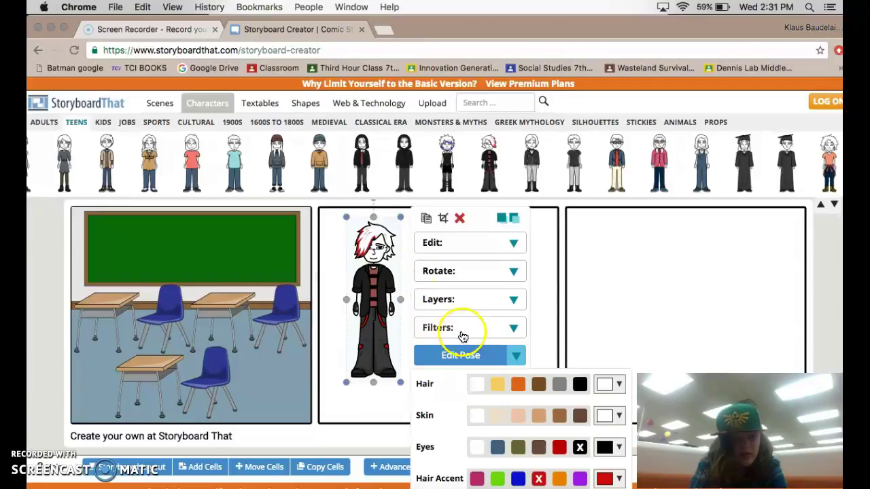
pyautogui.click(460, 329)
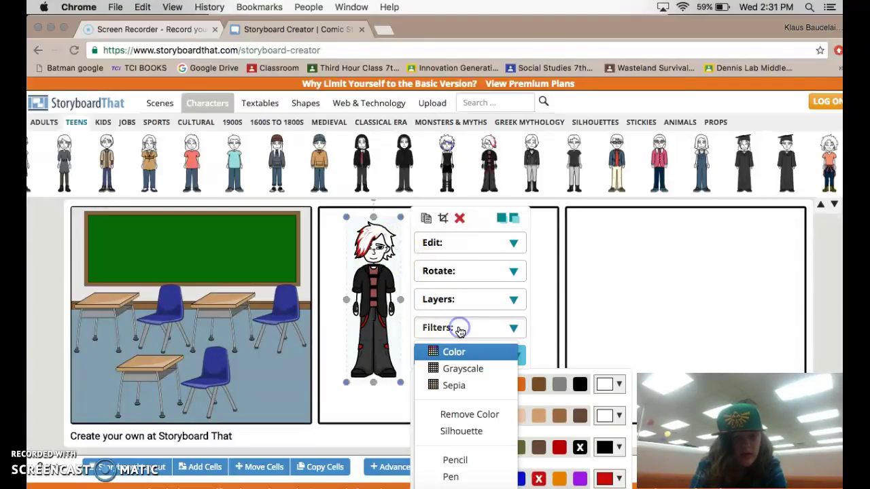
pyautogui.click(427, 301)
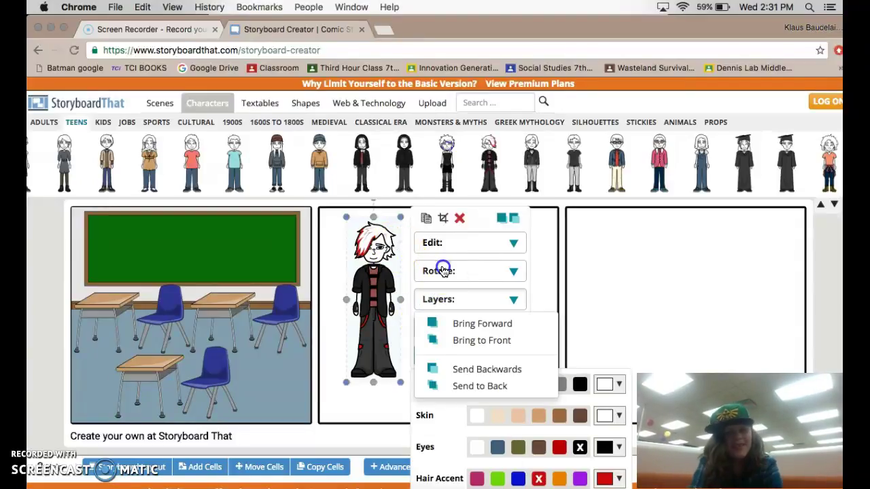
pyautogui.click(442, 271)
pyautogui.click(449, 293)
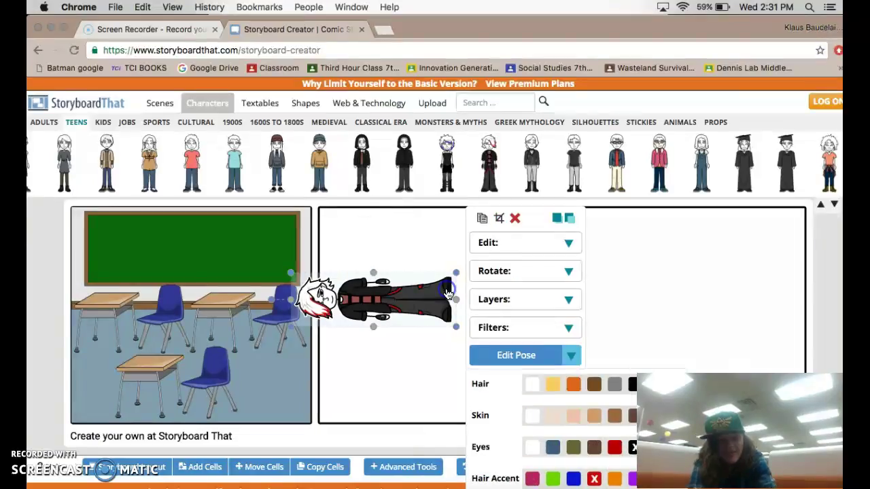
# Flip the lying teen horizontally several times to settle which way he faces
pyautogui.click(517, 294)
pyautogui.click(517, 272)
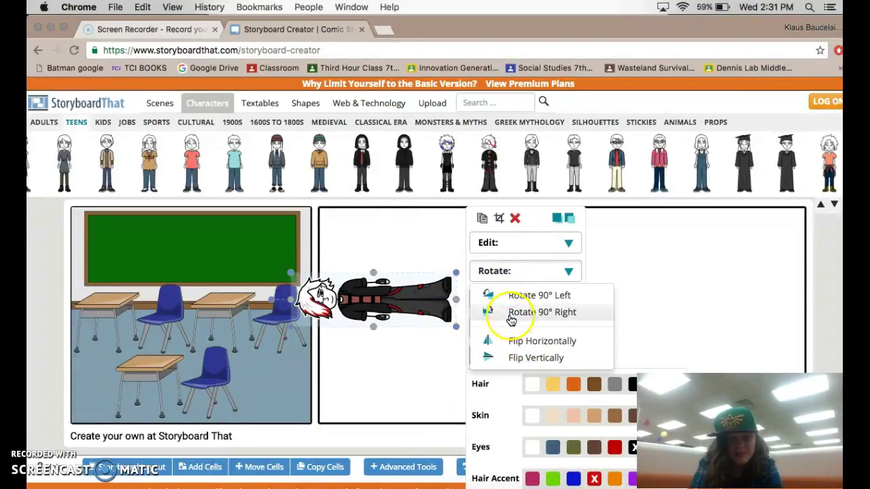
pyautogui.click(511, 340)
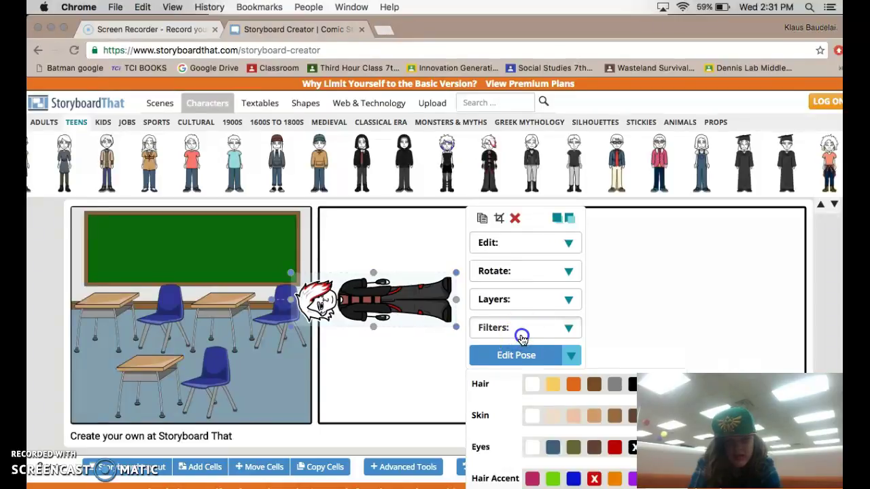
pyautogui.click(520, 333)
pyautogui.click(510, 299)
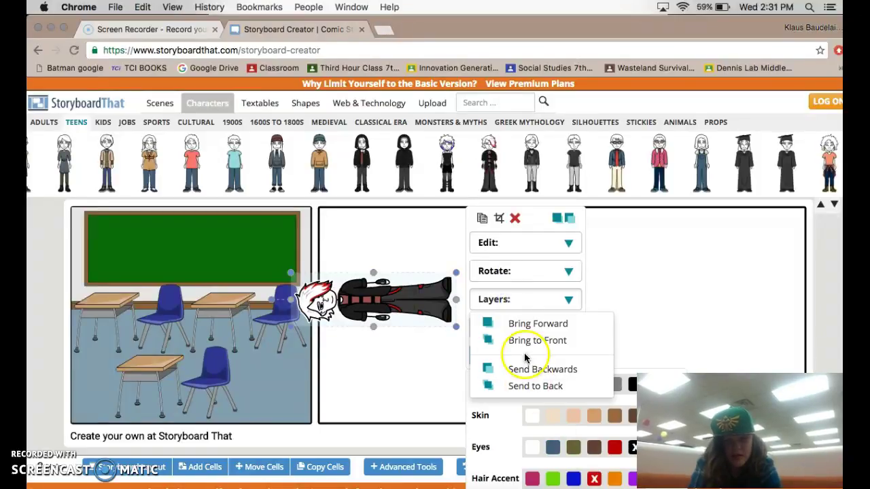
pyautogui.click(509, 272)
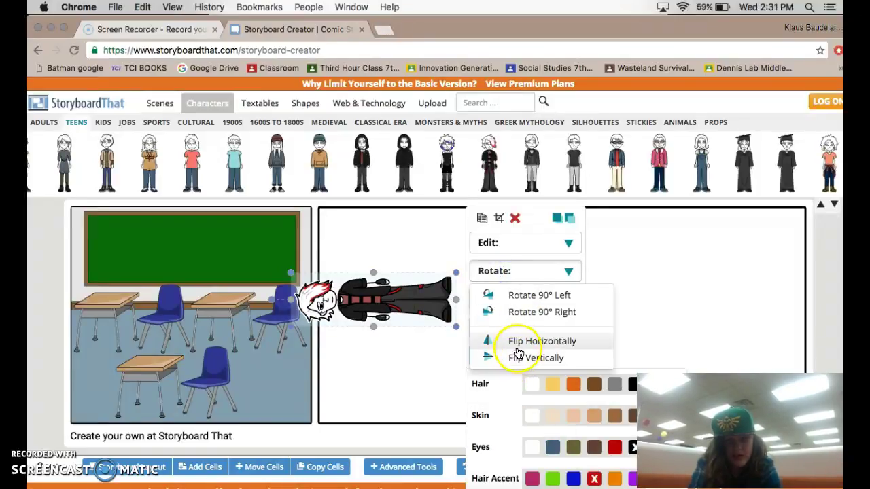
pyautogui.click(517, 348)
pyautogui.click(515, 277)
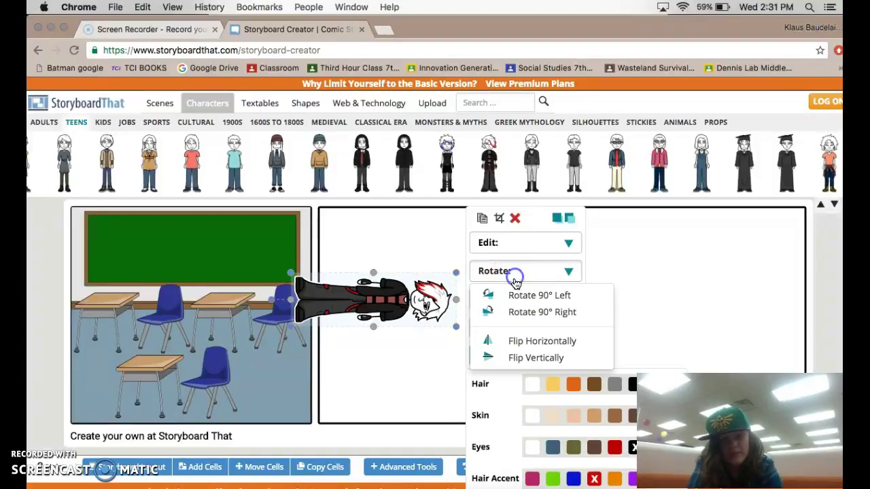
pyautogui.click(513, 340)
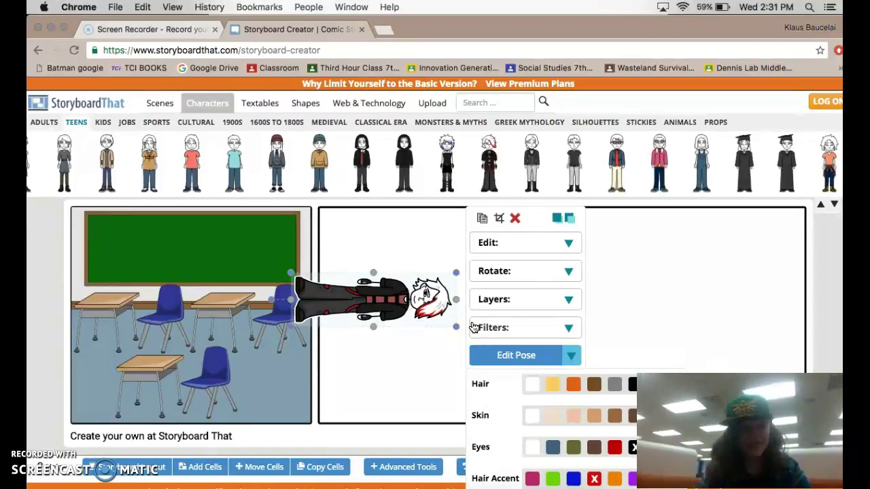
pyautogui.click(528, 272)
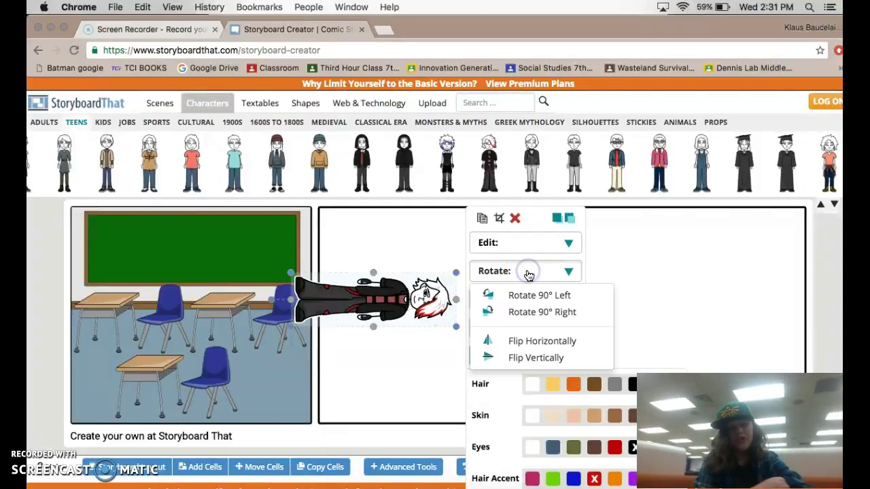
pyautogui.click(540, 339)
# Replace the lying teen with an enlarged, mirrored white-and-red-haired teen in panel 1, and open his Character Poser
pyautogui.click(515, 217)
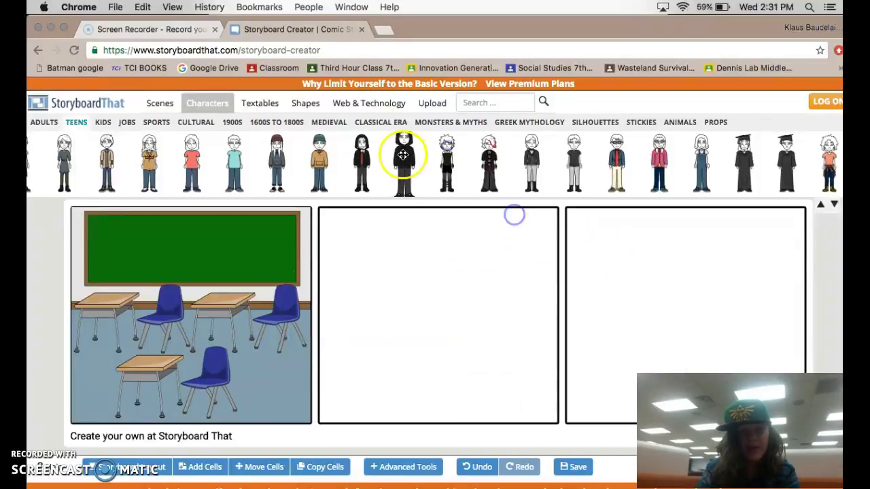
pyautogui.moveTo(489, 165); pyautogui.dragTo(239, 348)
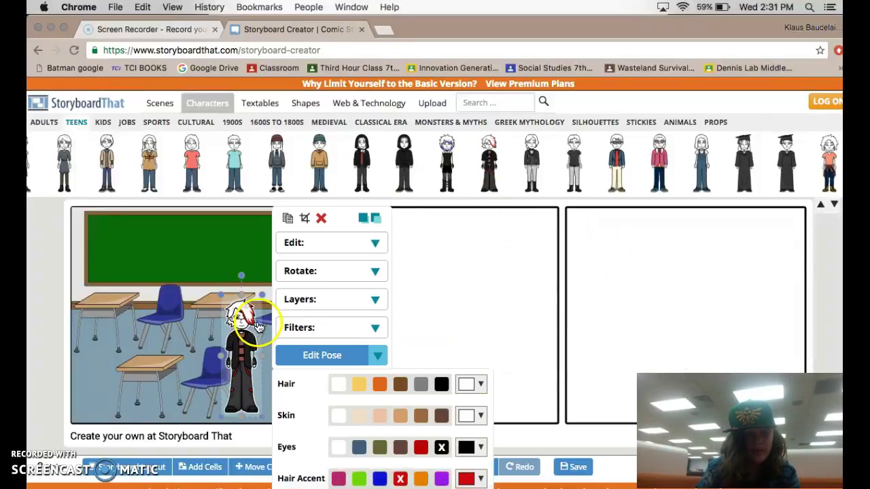
pyautogui.moveTo(265, 292); pyautogui.dragTo(297, 255)
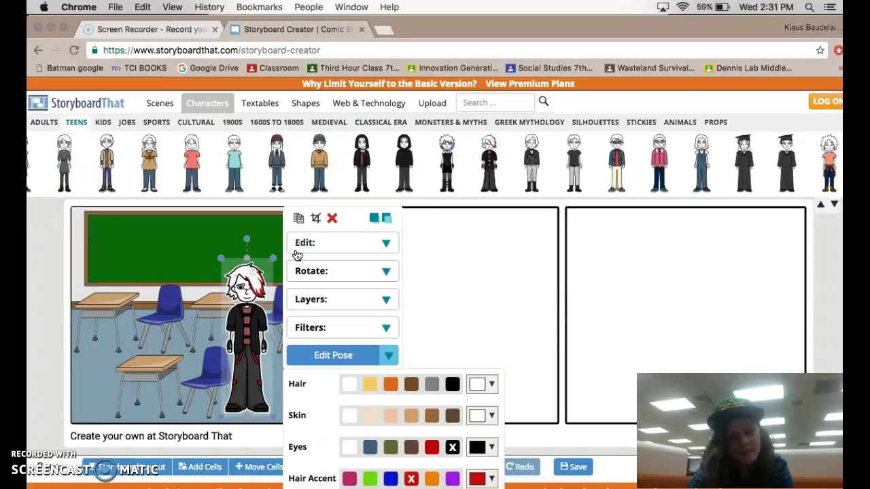
pyautogui.click(347, 269)
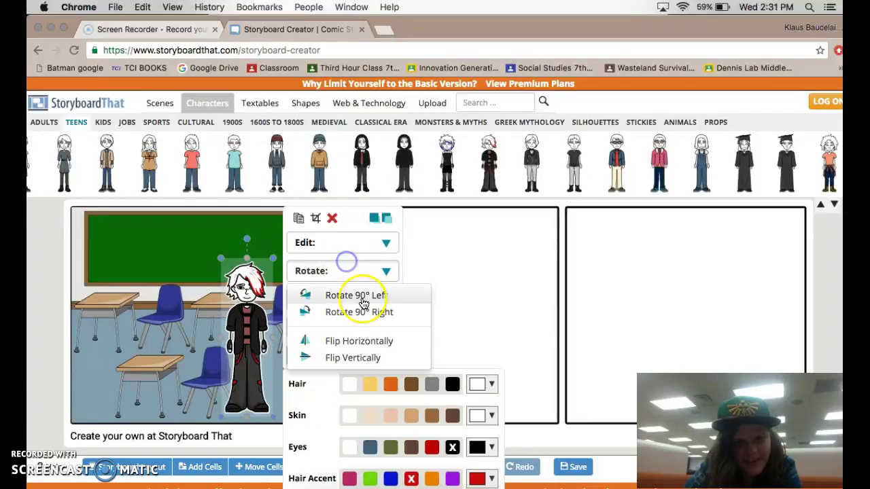
pyautogui.click(352, 344)
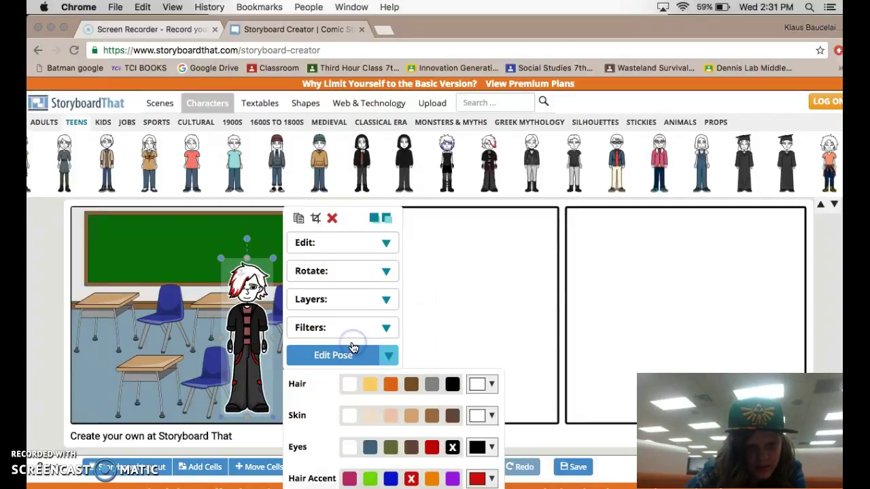
pyautogui.click(321, 359)
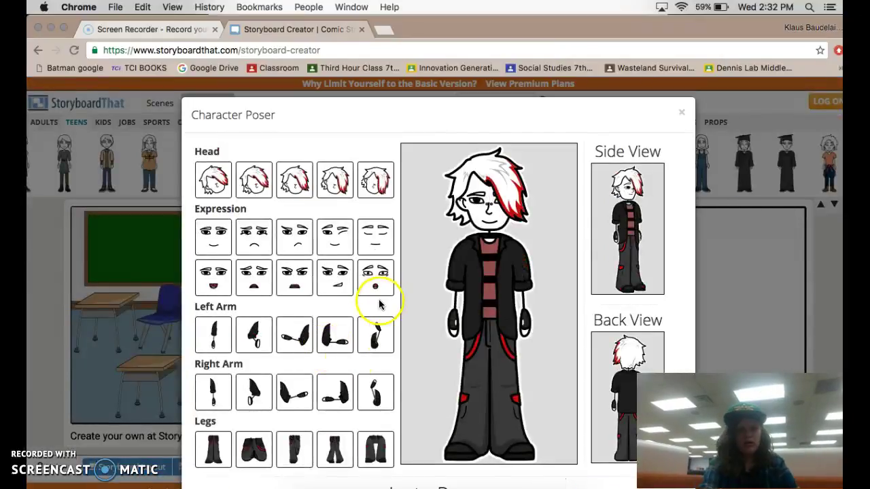
# Give the teen wide baggy legs, shift him left, and mirror him horizontally
pyautogui.click(376, 440)
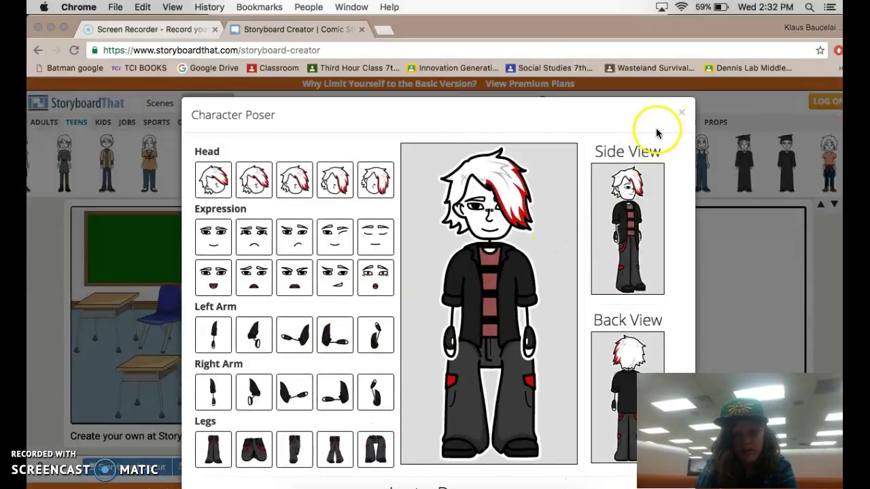
pyautogui.click(682, 112)
pyautogui.moveTo(216, 343); pyautogui.dragTo(178, 347)
pyautogui.click(195, 345)
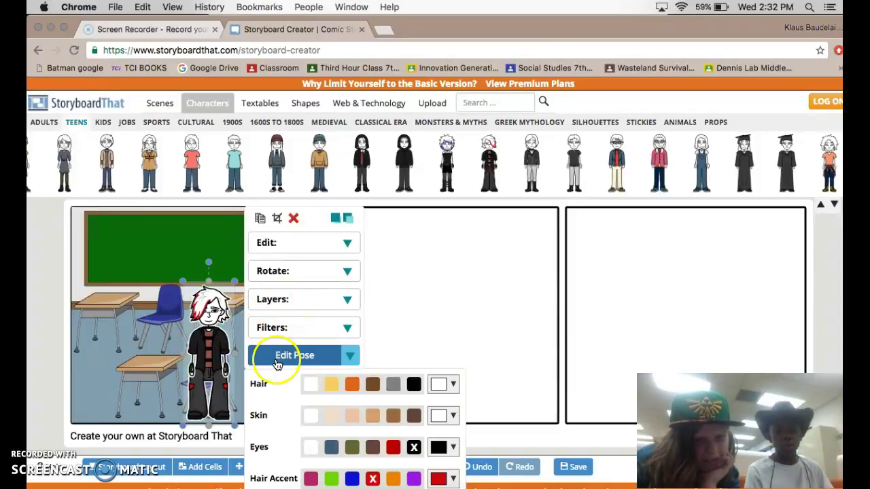
pyautogui.click(312, 271)
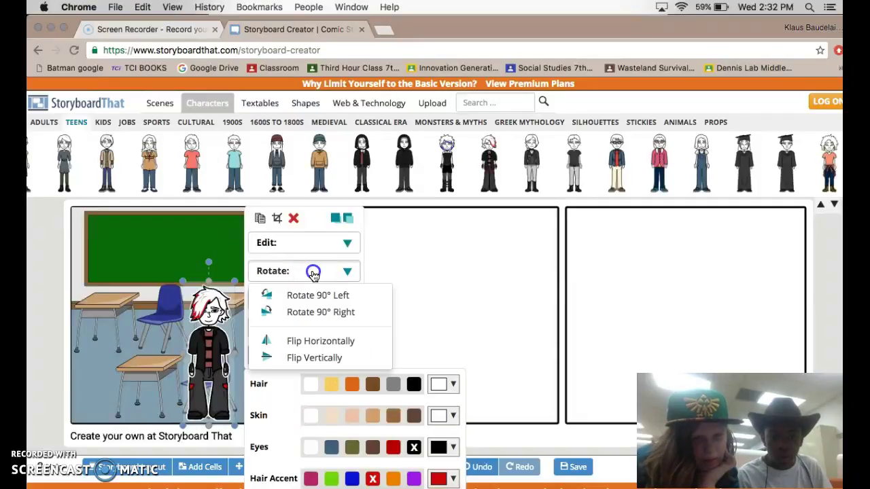
pyautogui.click(322, 342)
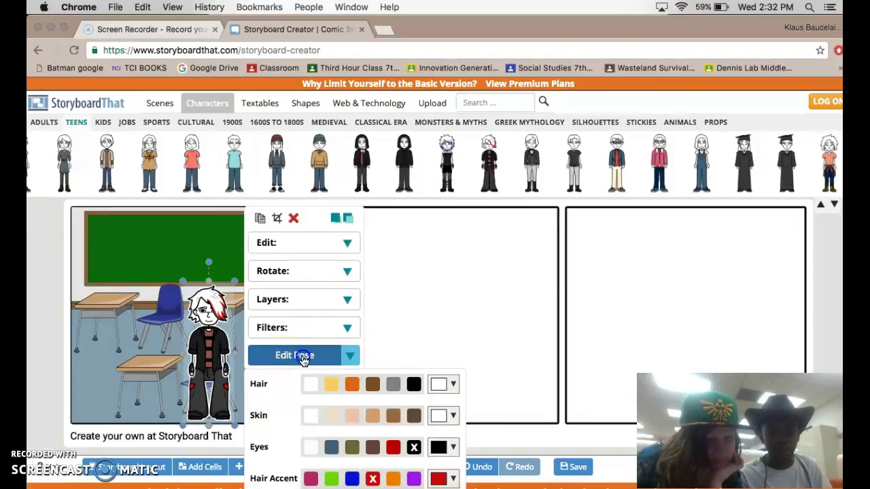
# Switch the teen to the seated side-view pose
pyautogui.click(301, 356)
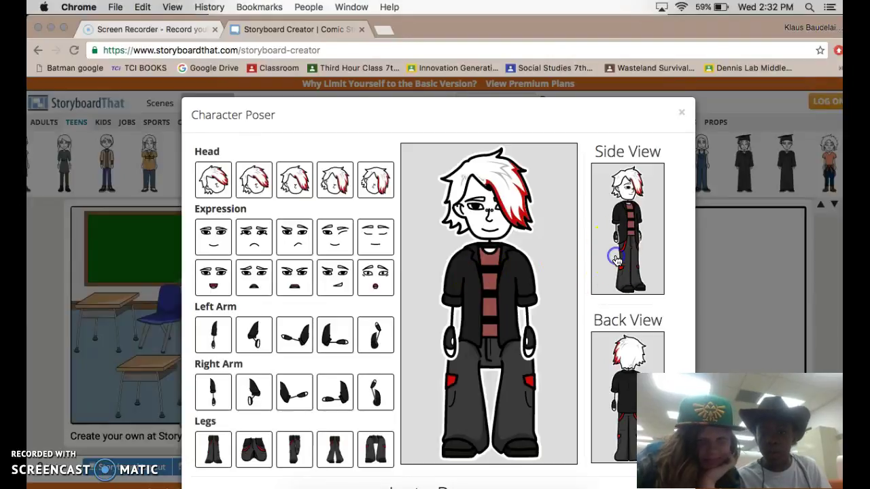
pyautogui.click(630, 252)
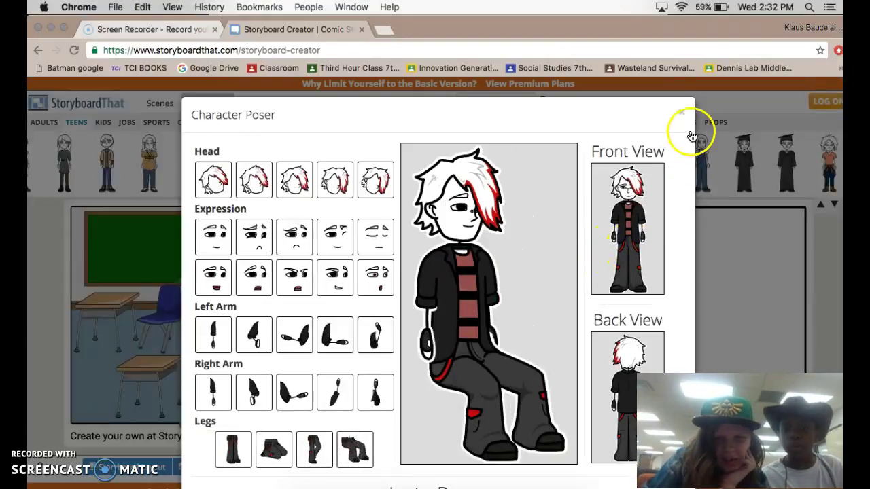
pyautogui.click(635, 248)
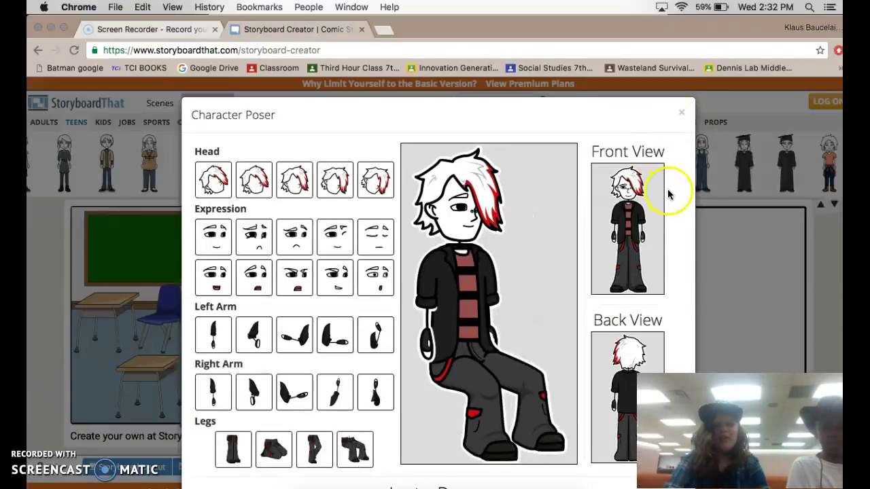
pyautogui.click(681, 113)
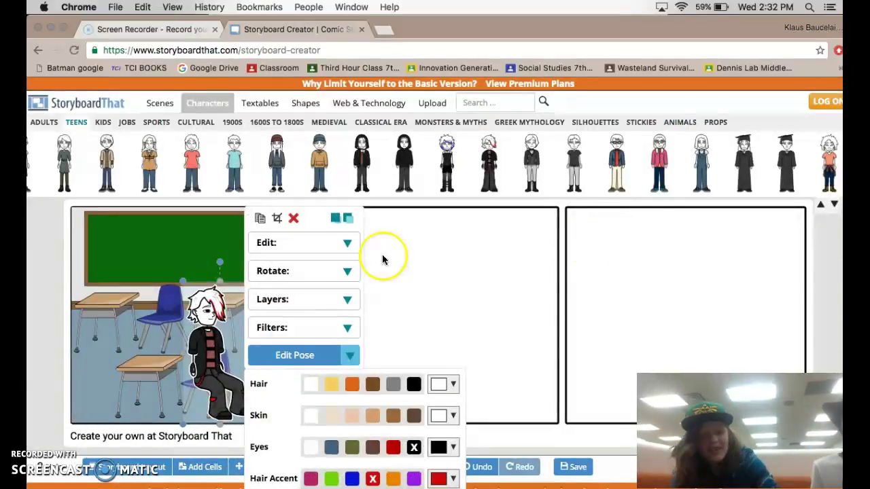
# Mirror the seated teen, move him left, and fold his left arm across his chest
pyautogui.click(342, 275)
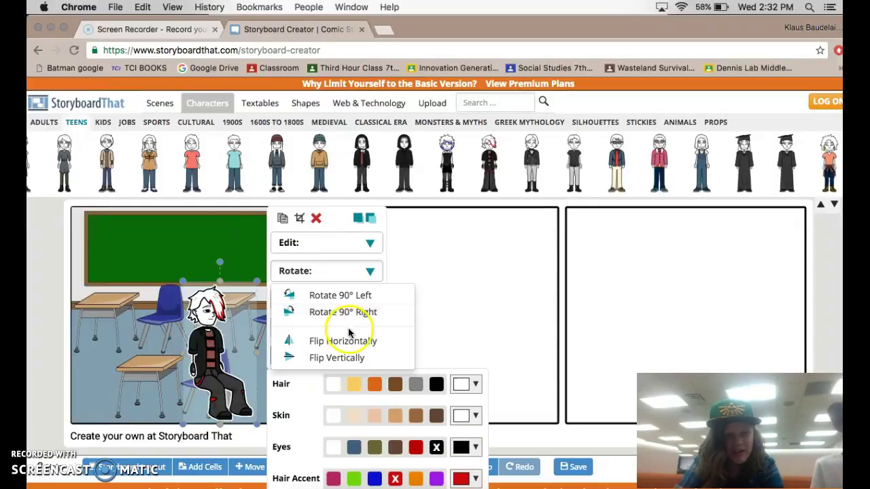
pyautogui.click(347, 339)
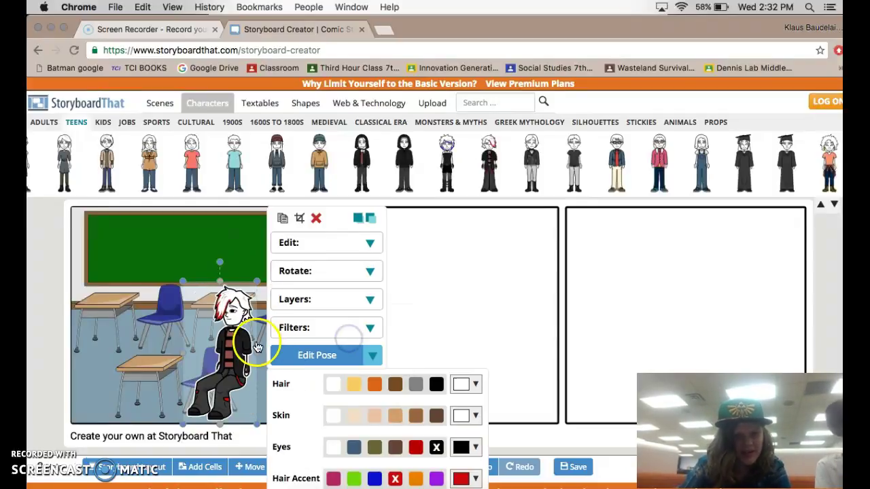
pyautogui.moveTo(257, 347); pyautogui.dragTo(224, 336)
pyautogui.click(304, 356)
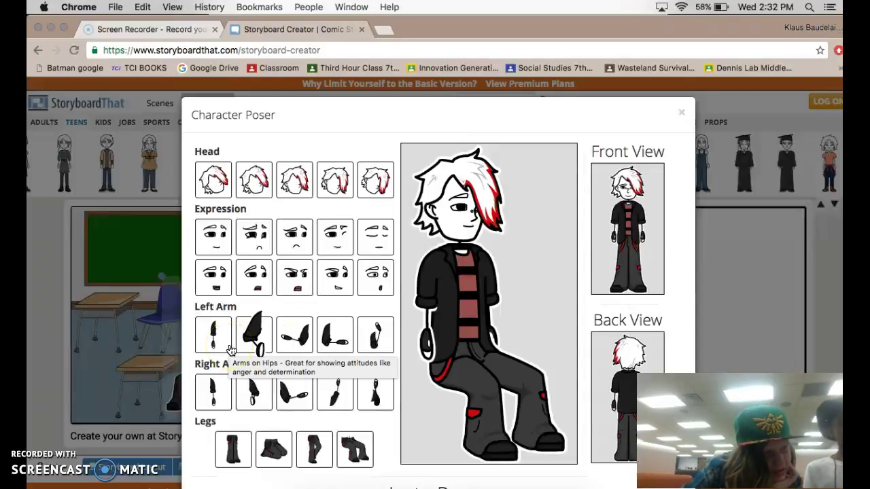
pyautogui.click(214, 333)
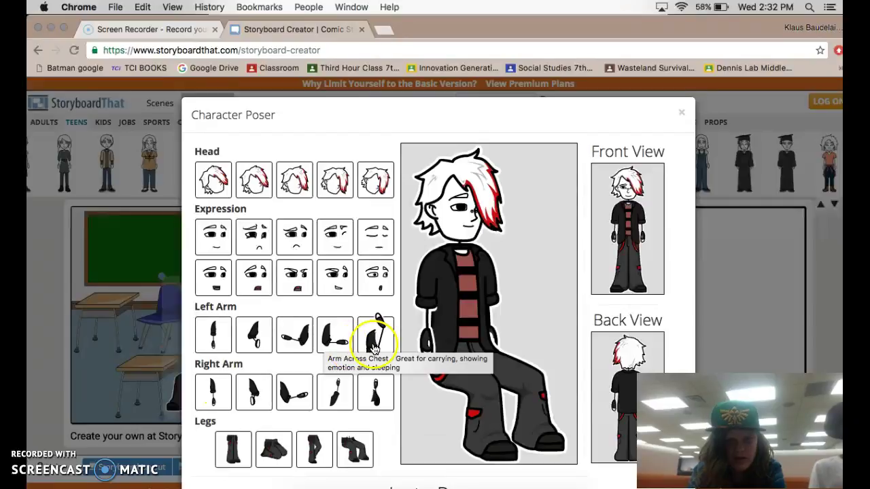
pyautogui.click(373, 348)
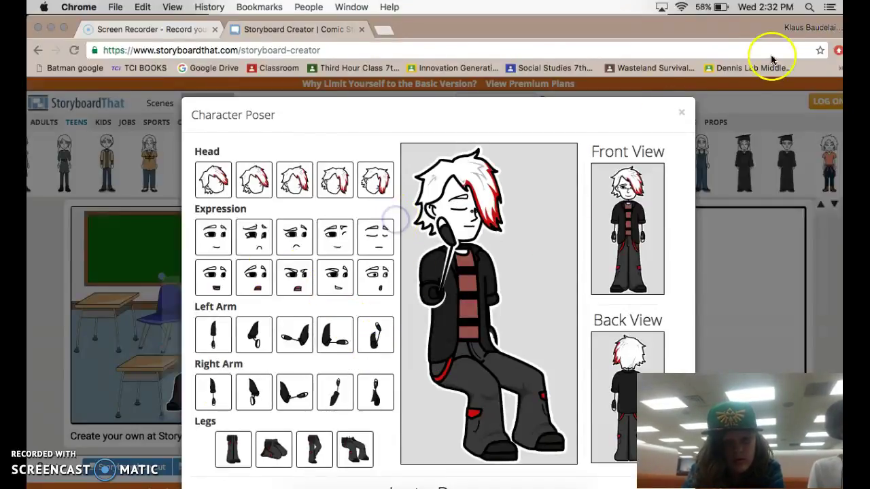
pyautogui.click(683, 111)
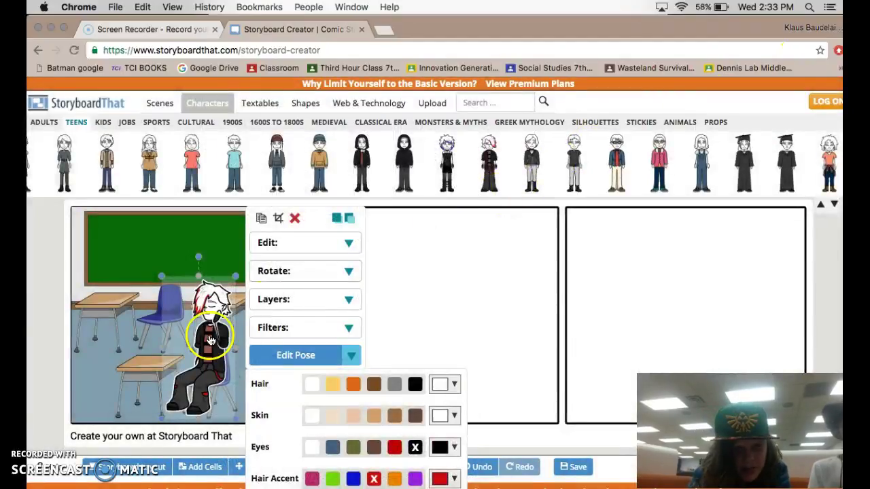
# Try several left-arm poses, ending with the arm hanging straight down
pyautogui.click(300, 354)
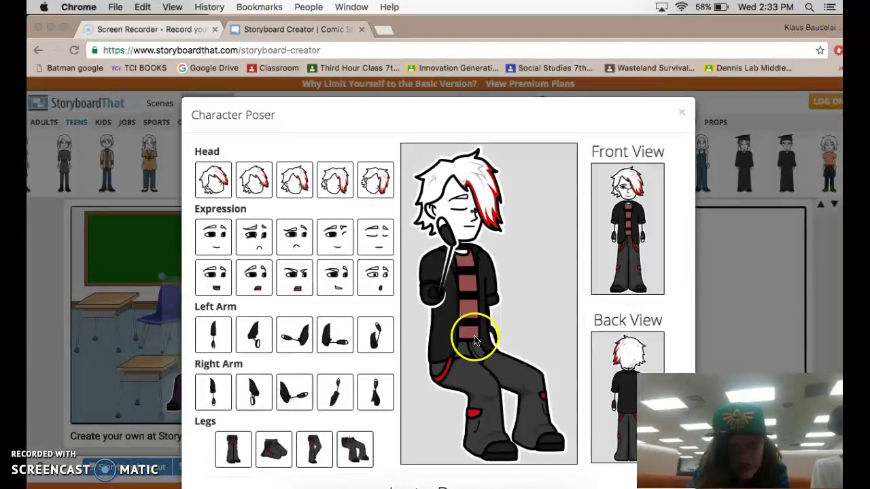
pyautogui.click(375, 334)
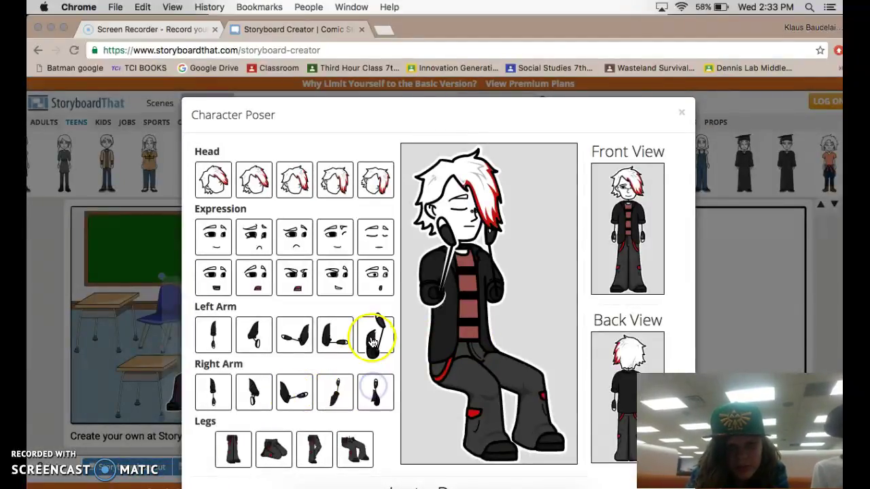
pyautogui.click(332, 345)
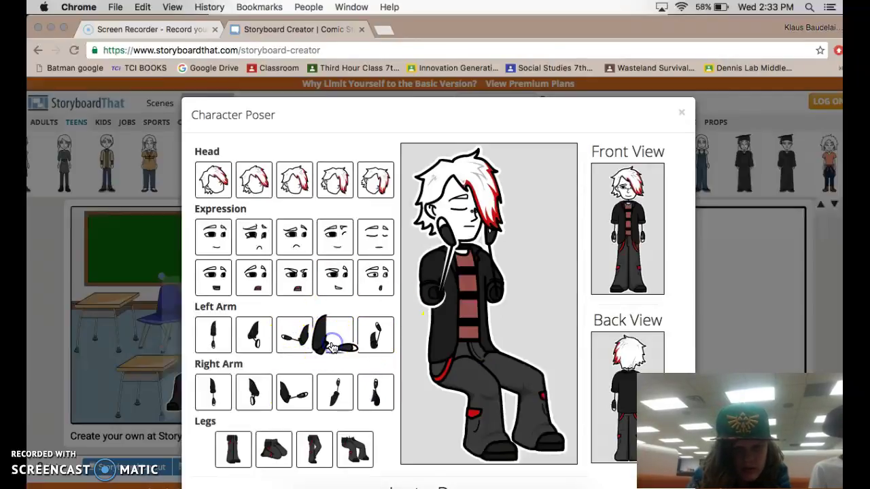
pyautogui.click(292, 349)
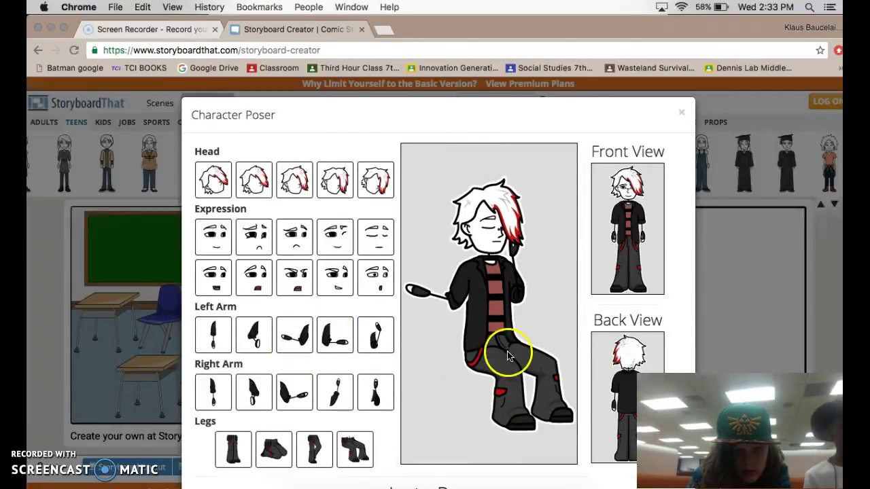
pyautogui.click(682, 111)
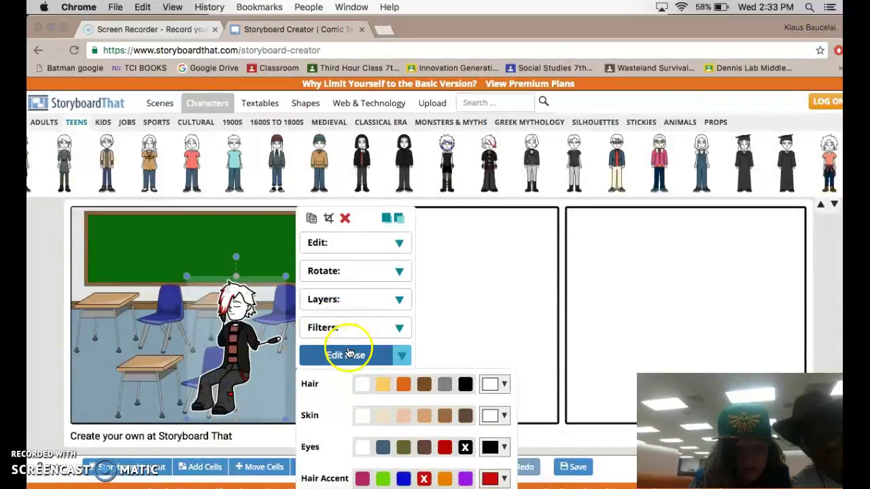
pyautogui.click(348, 354)
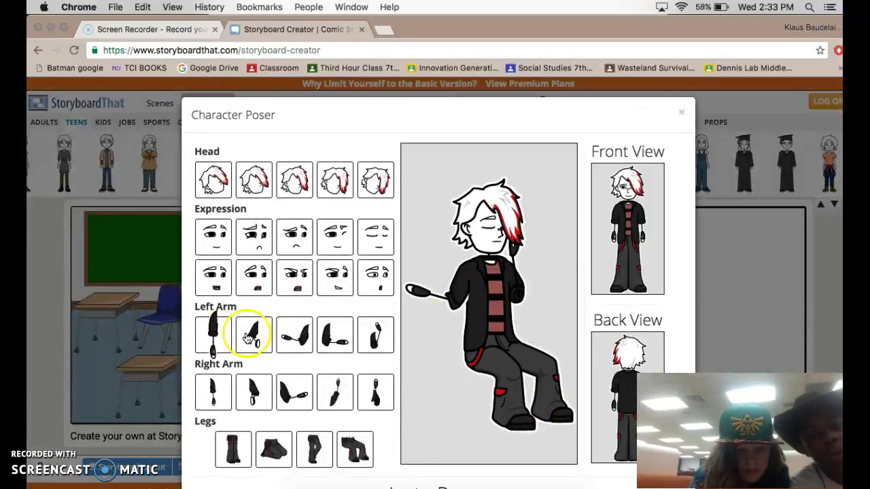
pyautogui.click(218, 349)
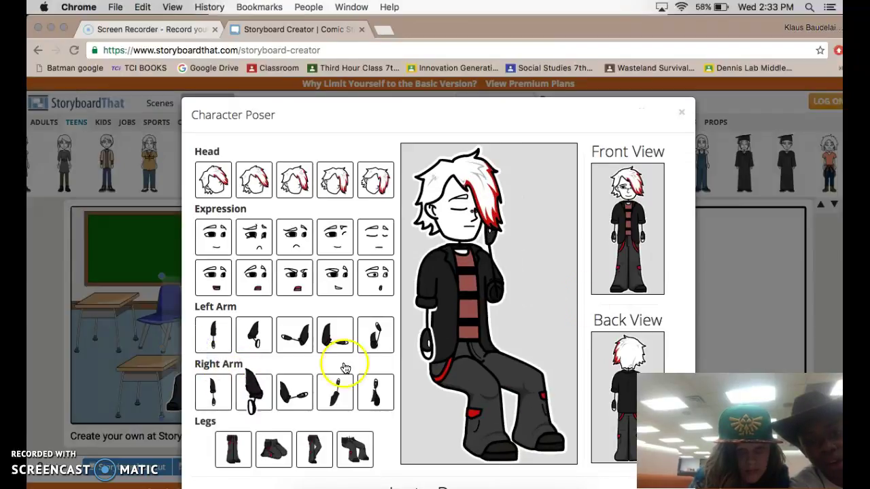
# Move the teen left and replace panel 1's background with the tan desk-chair classroom
pyautogui.click(682, 112)
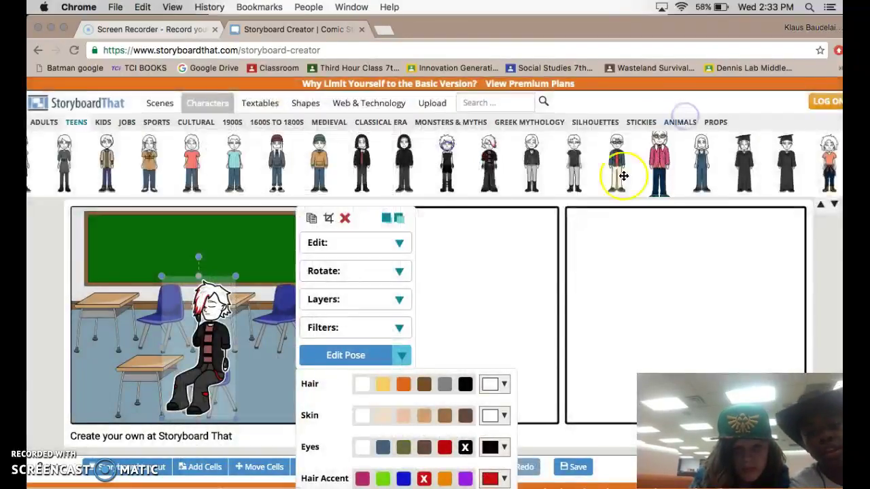
pyautogui.moveTo(223, 344); pyautogui.dragTo(198, 357)
pyautogui.click(204, 279)
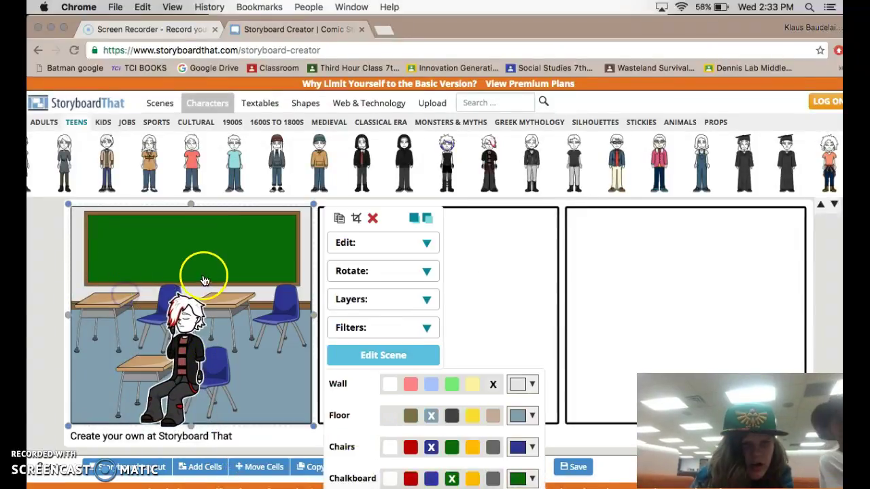
pyautogui.click(373, 218)
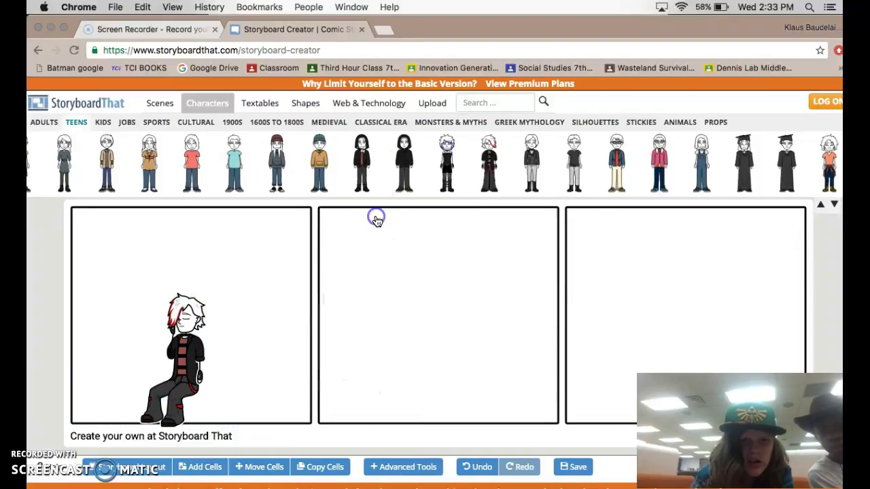
pyautogui.click(161, 103)
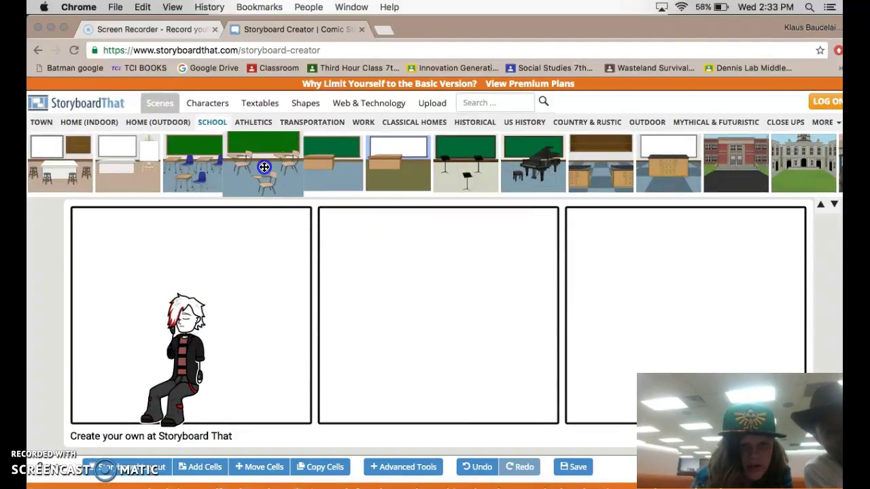
pyautogui.moveTo(263, 167); pyautogui.dragTo(203, 317)
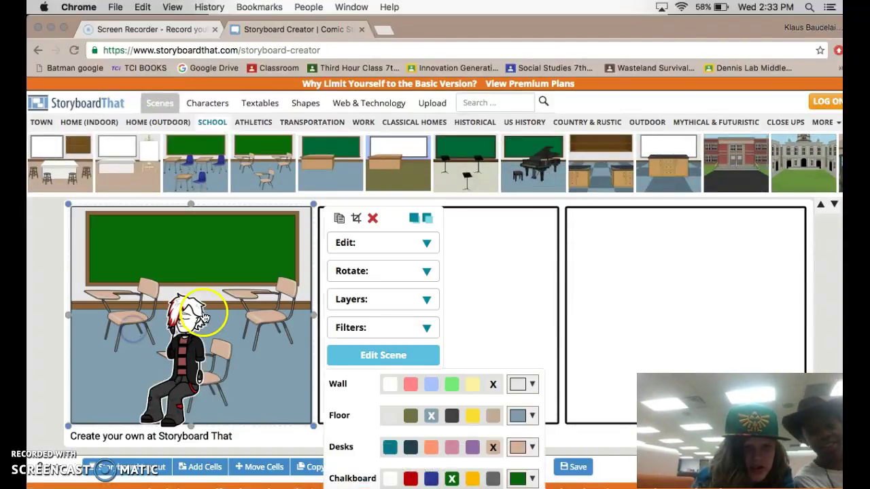
# Nudge the teen right onto a chair, then deselect everything in panel 1
pyautogui.click(182, 355)
pyautogui.moveTo(182, 356)
pyautogui.mouseDown()
pyautogui.moveTo(200, 350)
pyautogui.moveTo(192, 356)
pyautogui.mouseUp()
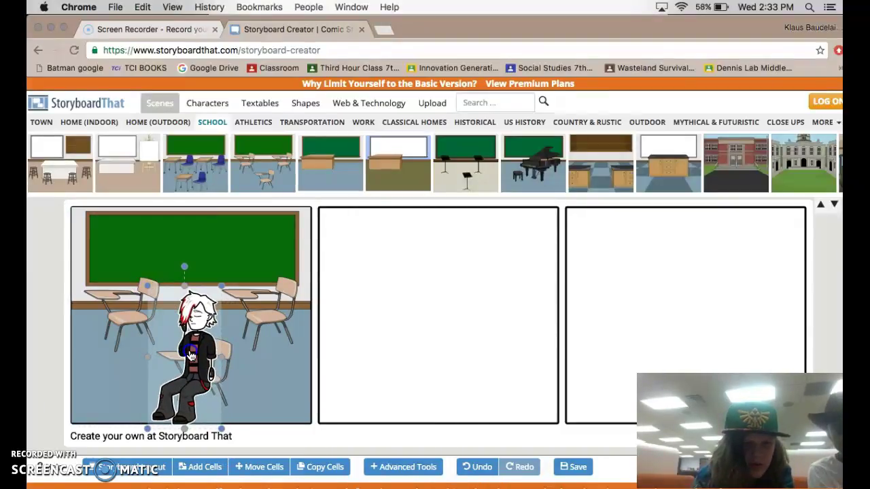
pyautogui.click(103, 382)
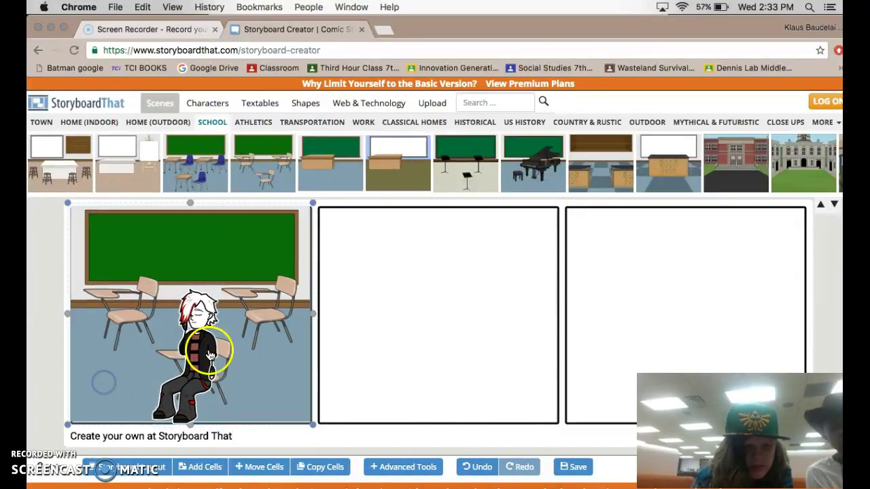
pyautogui.click(211, 355)
pyautogui.click(84, 291)
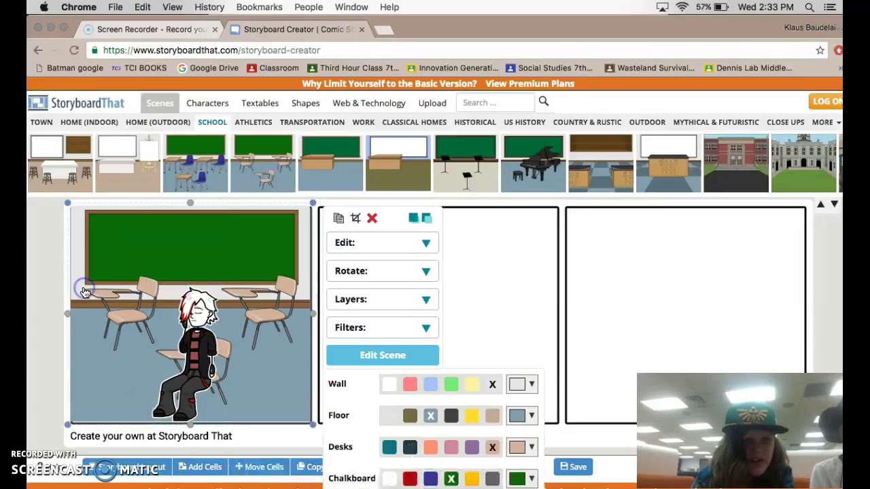
pyautogui.click(45, 354)
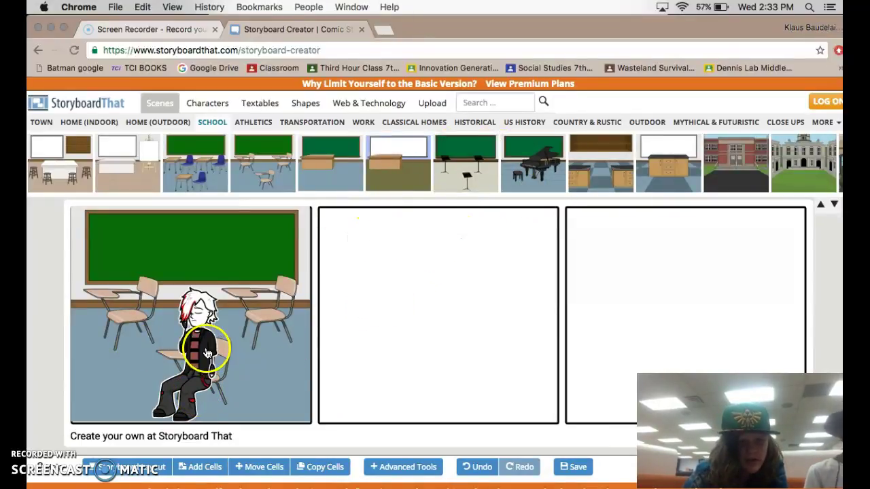
# Recolour the sleeping teen's hair and skin, undoing an accidental deletion of him
pyautogui.click(191, 332)
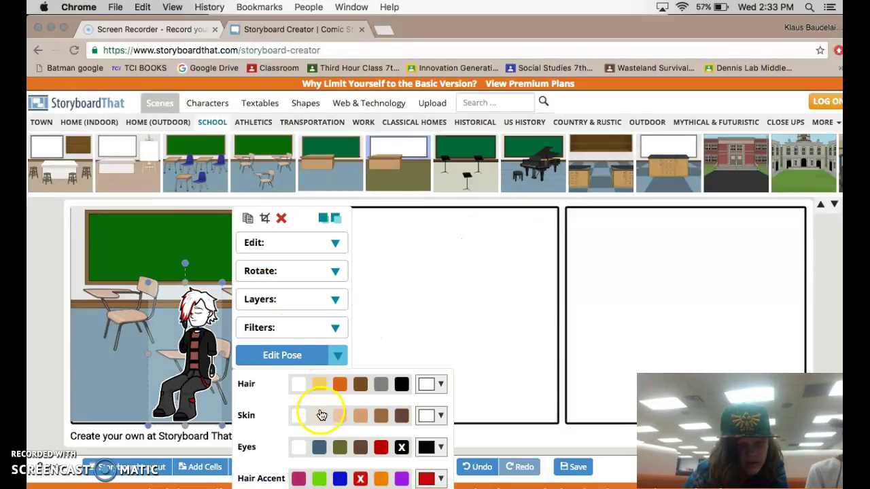
pyautogui.click(424, 386)
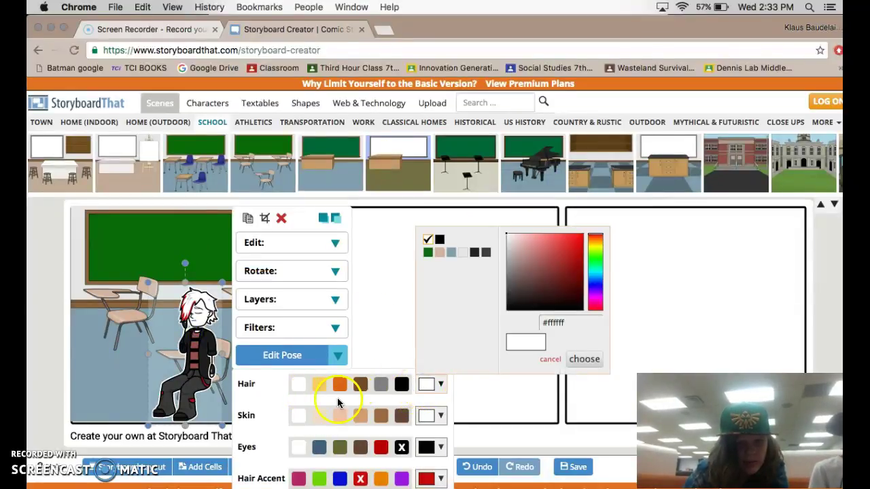
pyautogui.click(423, 389)
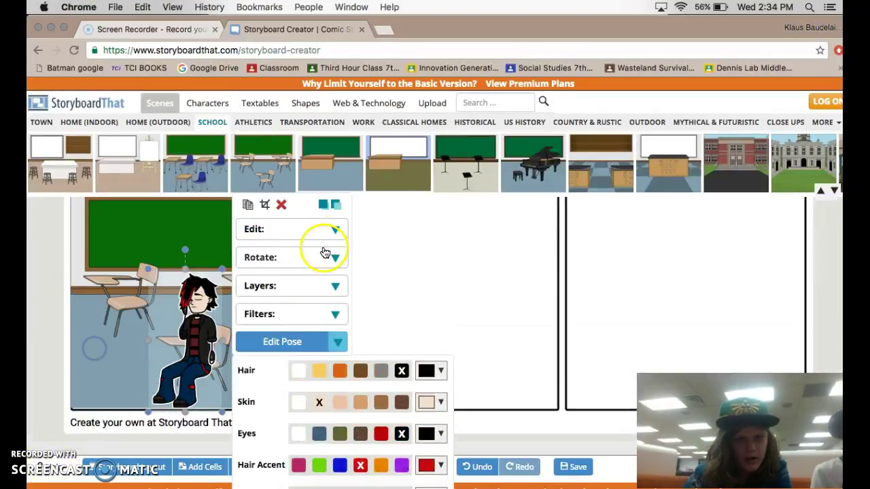
pyautogui.click(287, 206)
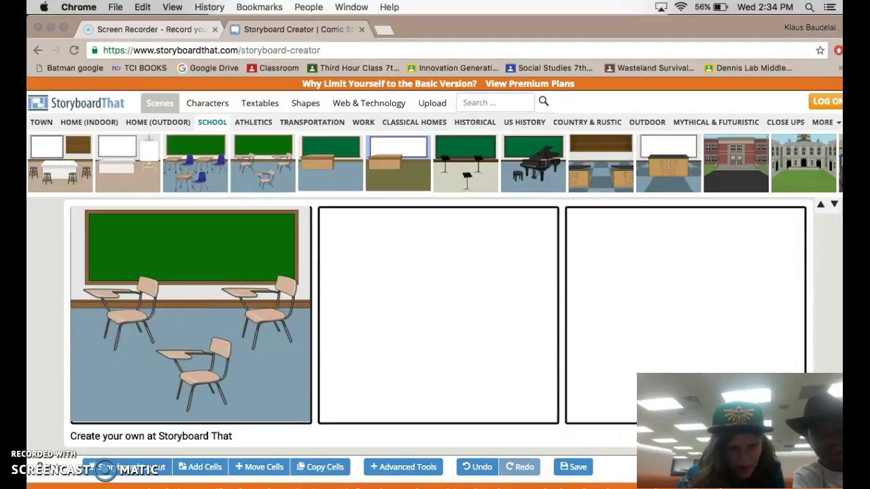
pyautogui.click(480, 468)
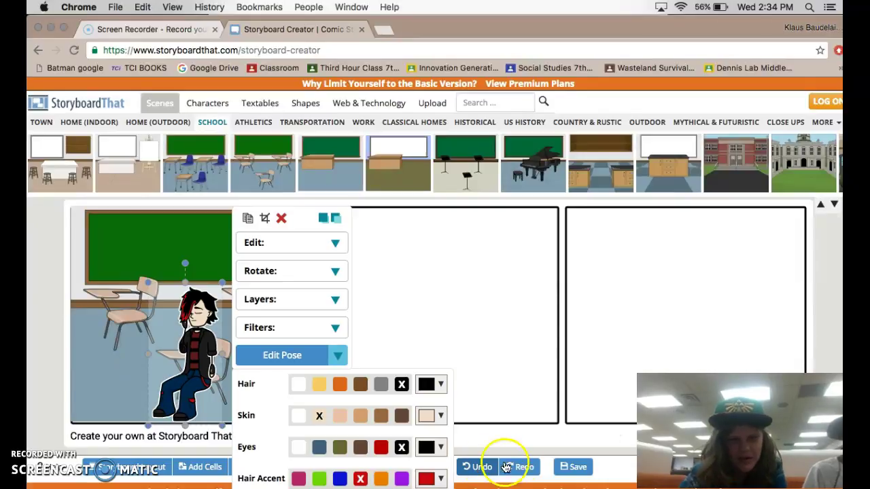
pyautogui.click(170, 402)
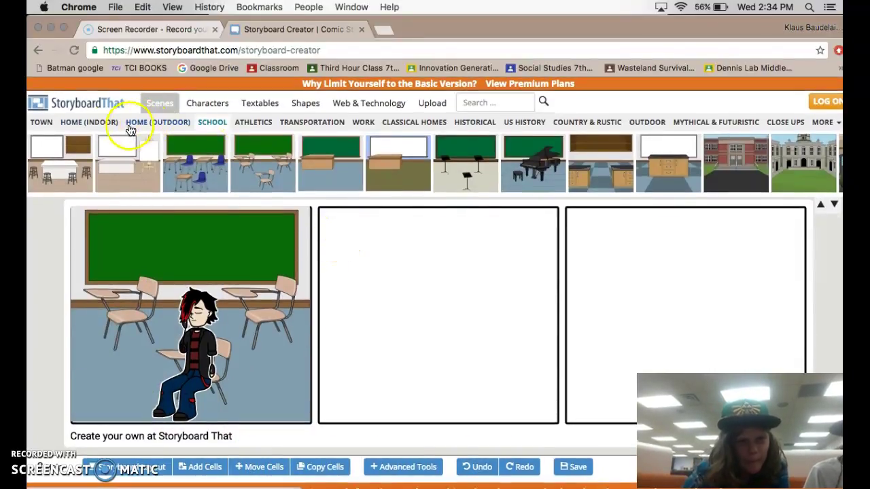
# Place the green-chalkboard classroom with the teacher's desk into panel 2
pyautogui.moveTo(129, 159); pyautogui.dragTo(168, 175)
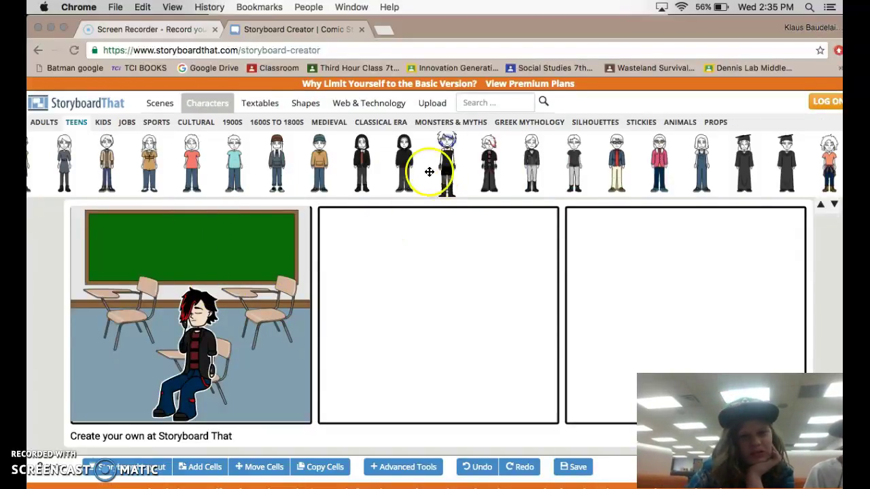
pyautogui.click(654, 184)
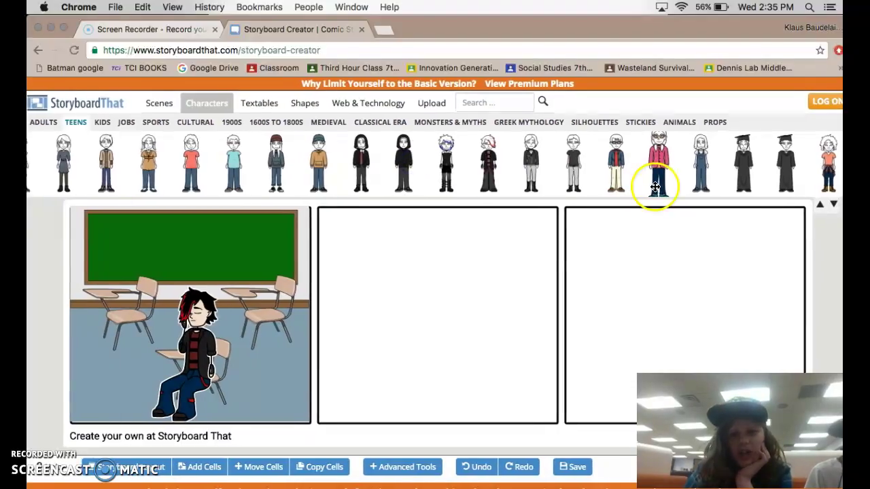
pyautogui.hscroll(-4, 277, 181)
pyautogui.hscroll(-5, 490, 188)
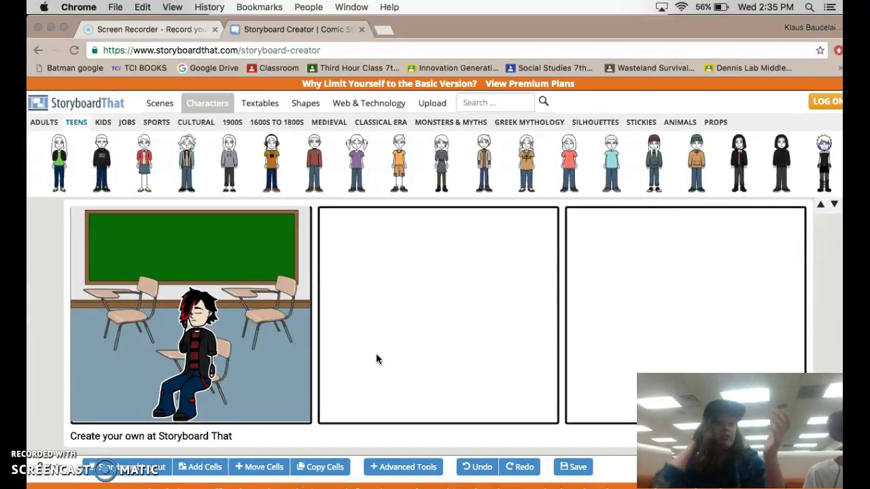
pyautogui.click(157, 103)
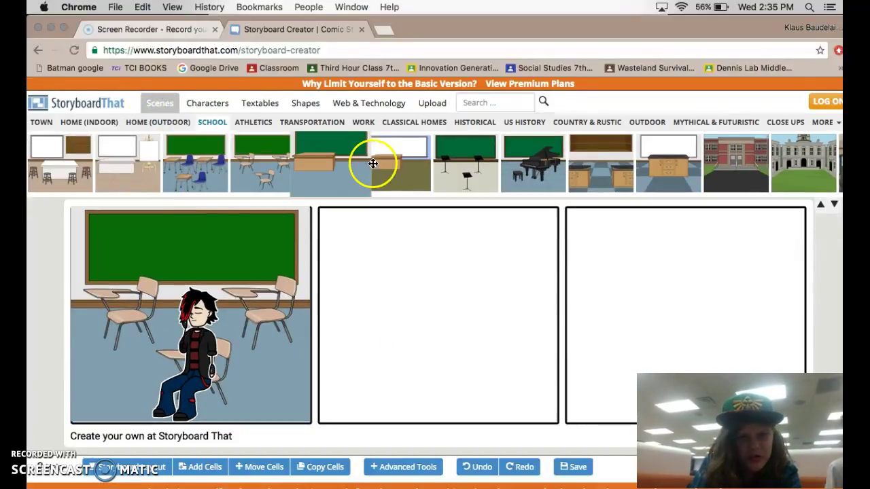
pyautogui.moveTo(373, 165); pyautogui.dragTo(376, 362)
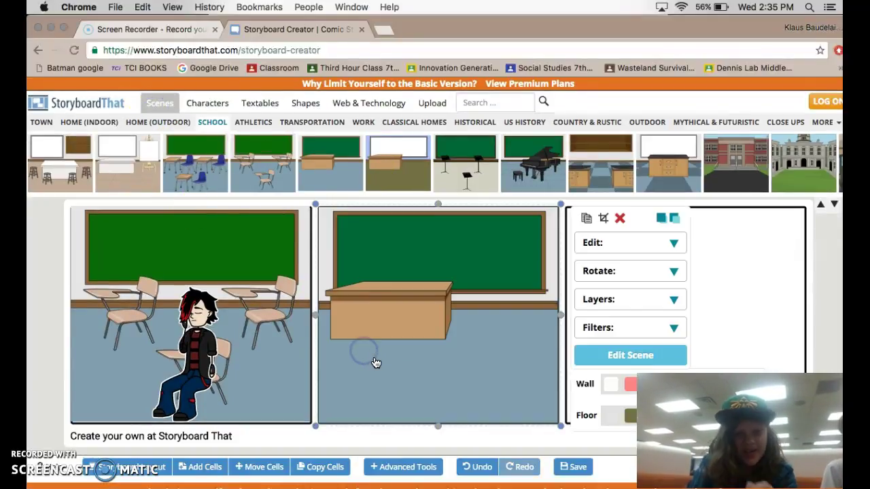
pyautogui.click(480, 350)
pyautogui.click(583, 295)
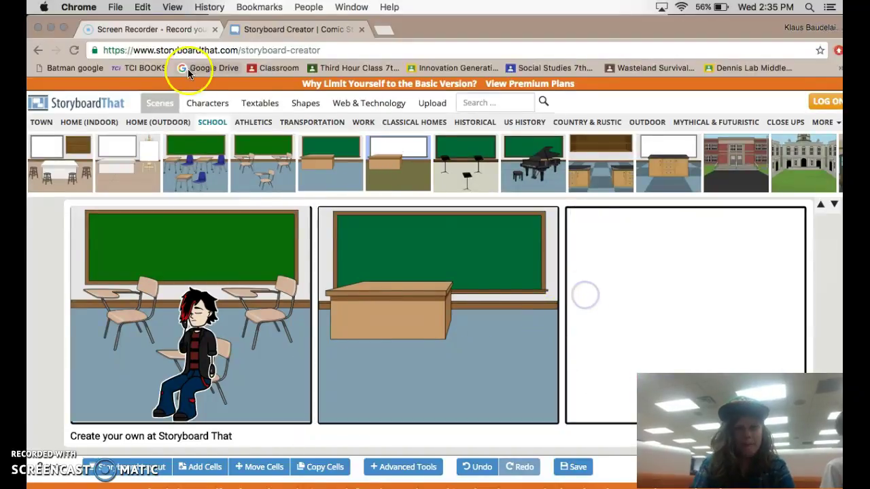
# Place an adult teacher beside the desk in panel 2 and enlarge her
pyautogui.click(204, 103)
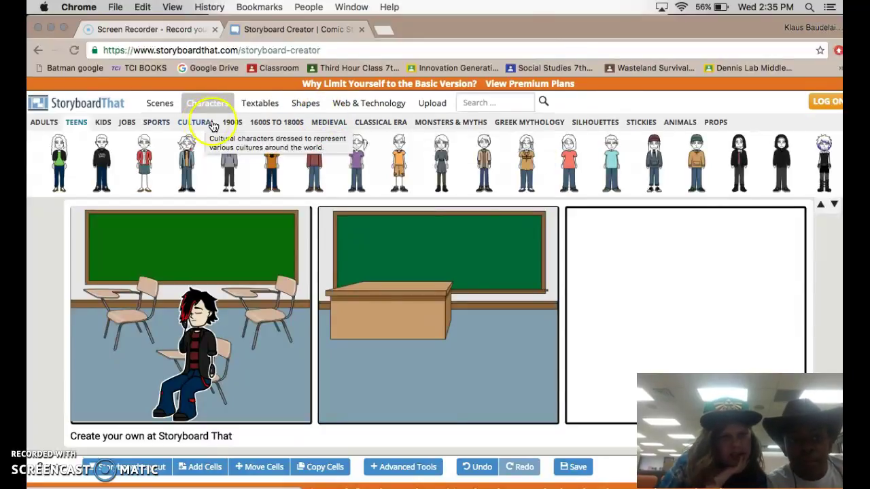
pyautogui.click(43, 121)
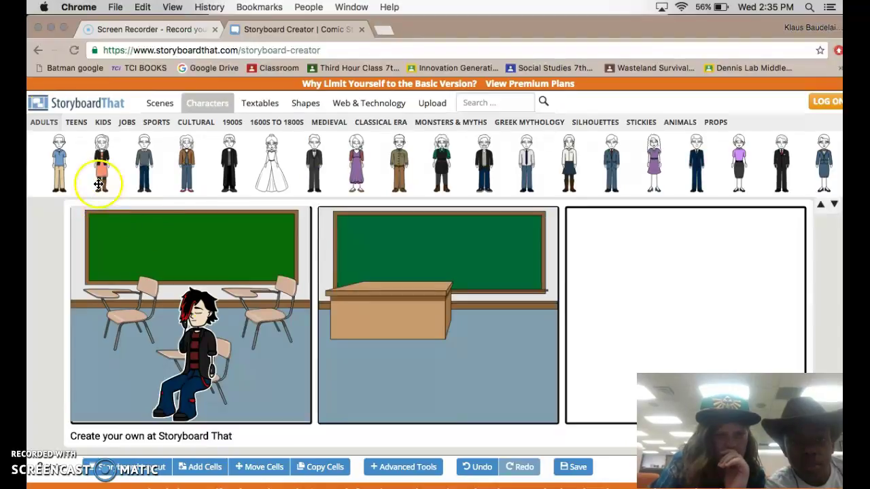
pyautogui.moveTo(220, 255); pyautogui.dragTo(478, 317)
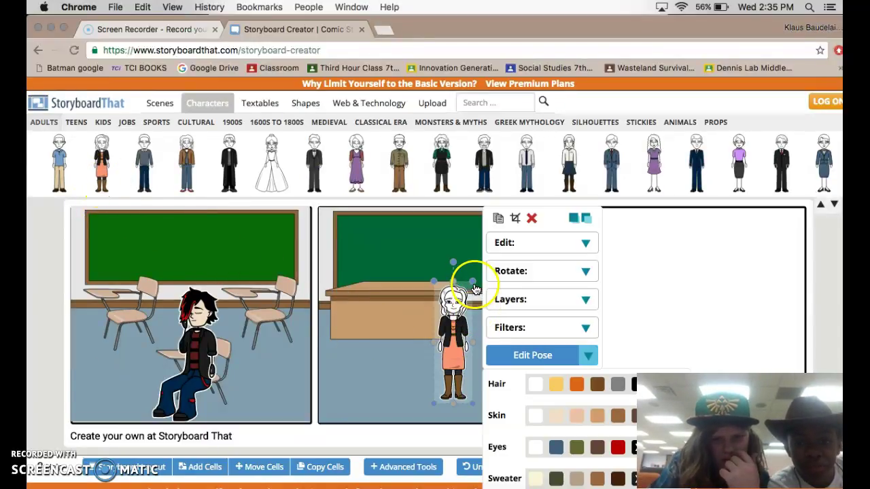
pyautogui.moveTo(474, 283); pyautogui.dragTo(484, 240)
pyautogui.click(470, 296)
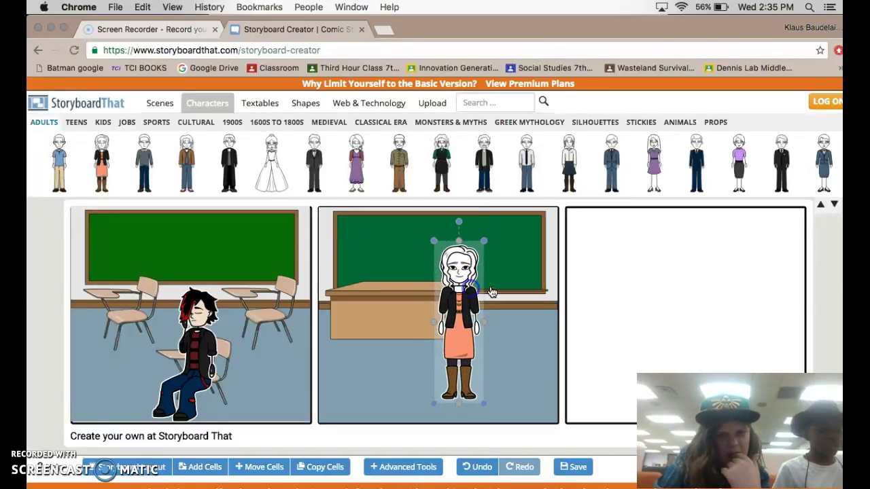
pyautogui.click(489, 271)
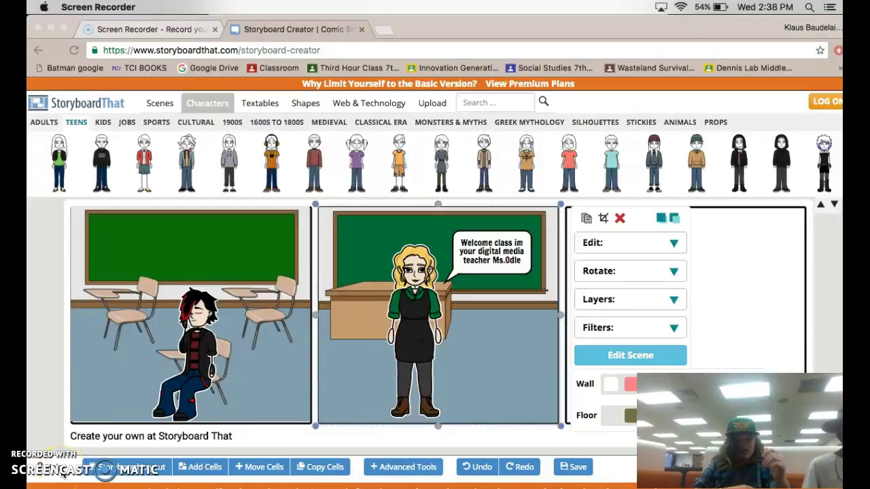
# Place a hooded teen in panel 1 and enlarge him to full size
pyautogui.click(131, 263)
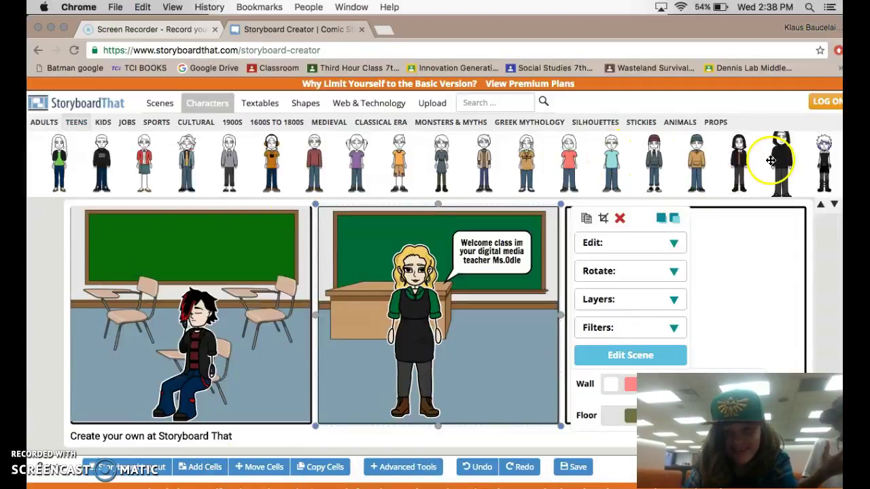
pyautogui.moveTo(781, 163); pyautogui.dragTo(257, 355)
pyautogui.click(265, 332)
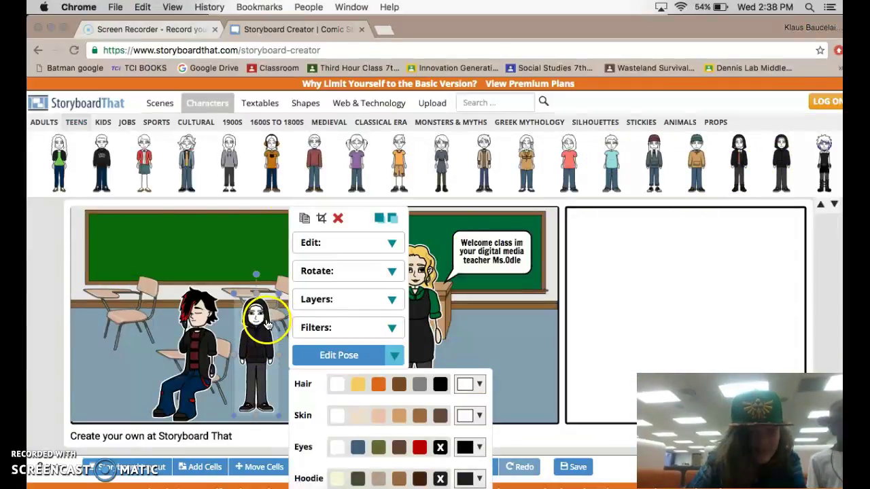
pyautogui.moveTo(280, 293); pyautogui.dragTo(311, 233)
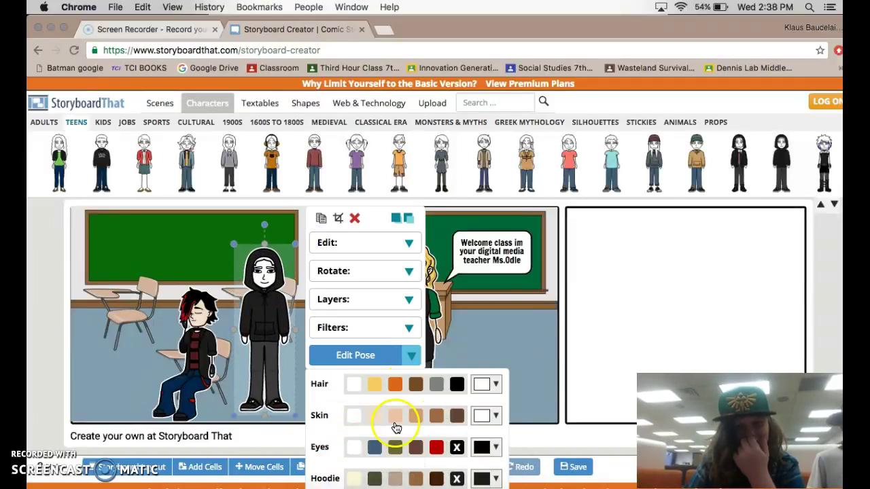
# Colour the teen's pants and hoodie custom navy, hair black, and skin dark brown
pyautogui.scroll(-2, 401, 425)
pyautogui.click(417, 451)
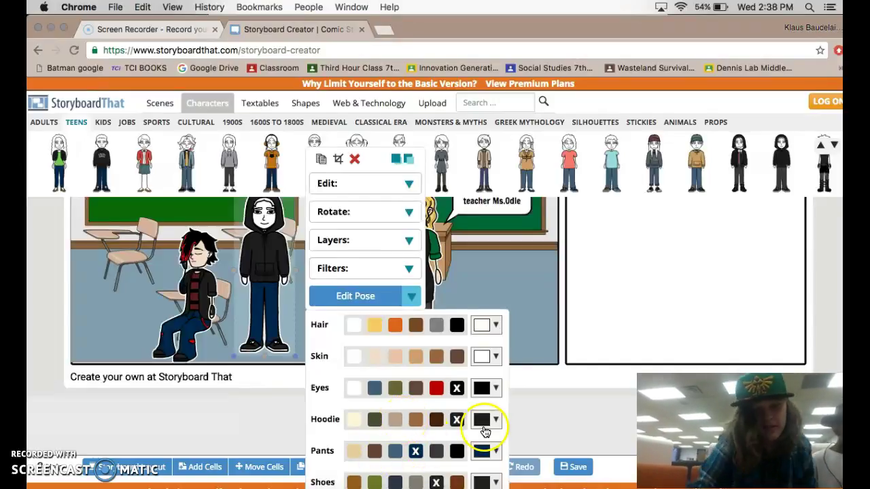
pyautogui.click(484, 420)
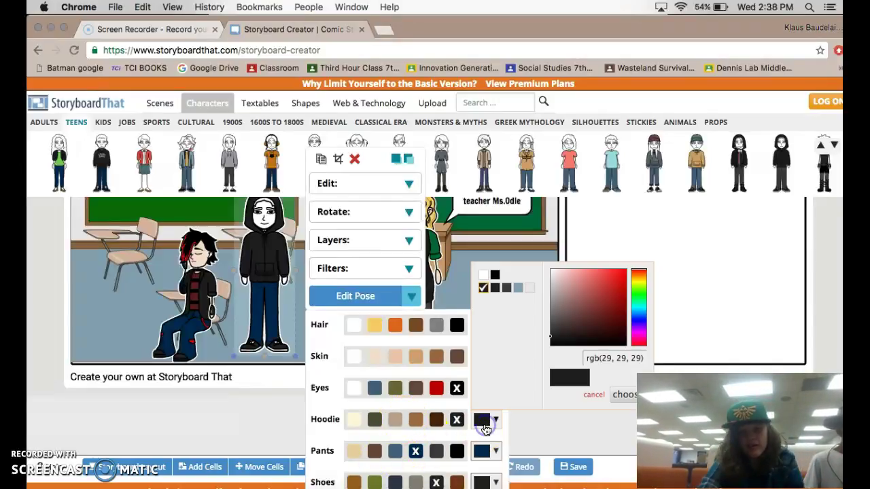
pyautogui.click(640, 318)
pyautogui.moveTo(608, 301); pyautogui.dragTo(608, 327)
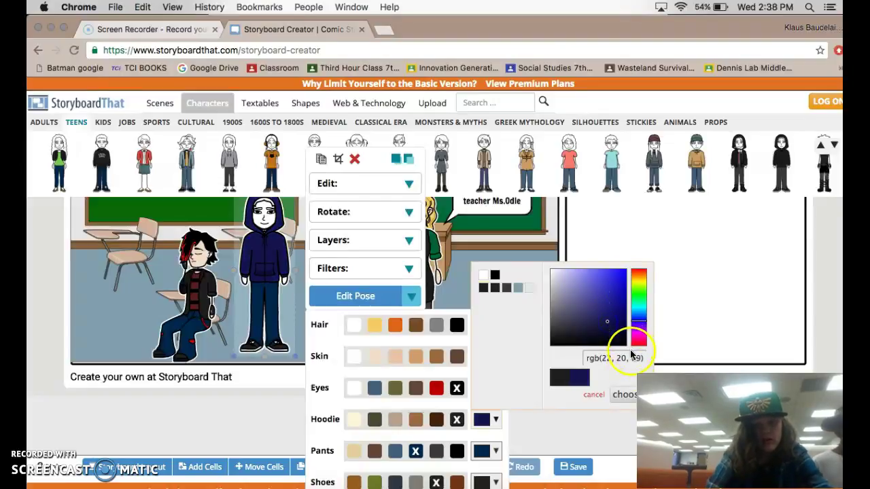
pyautogui.click(624, 394)
pyautogui.click(459, 326)
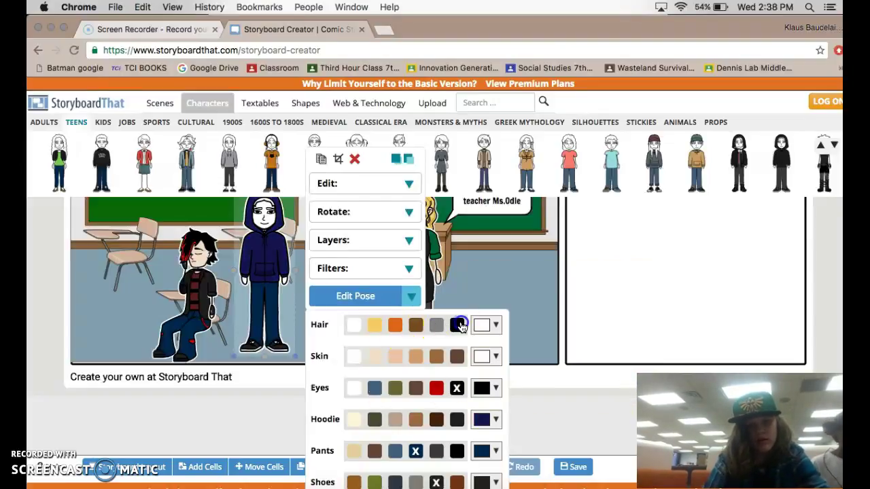
pyautogui.click(457, 357)
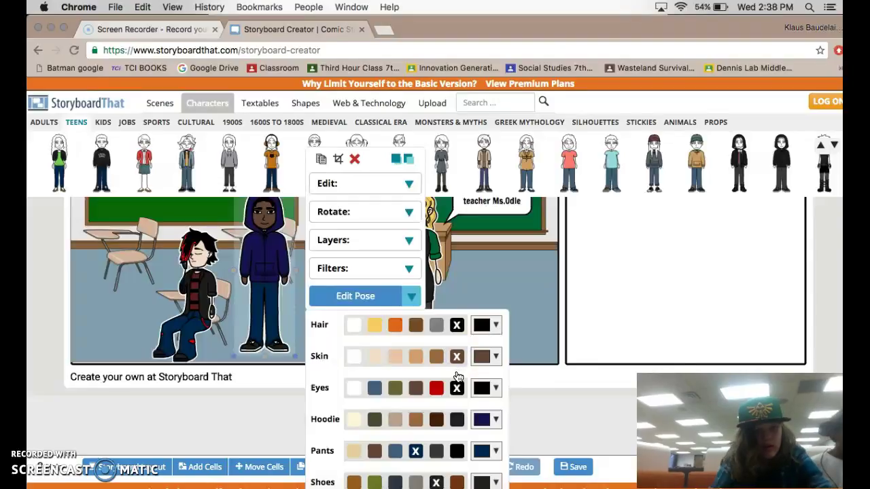
pyautogui.click(500, 266)
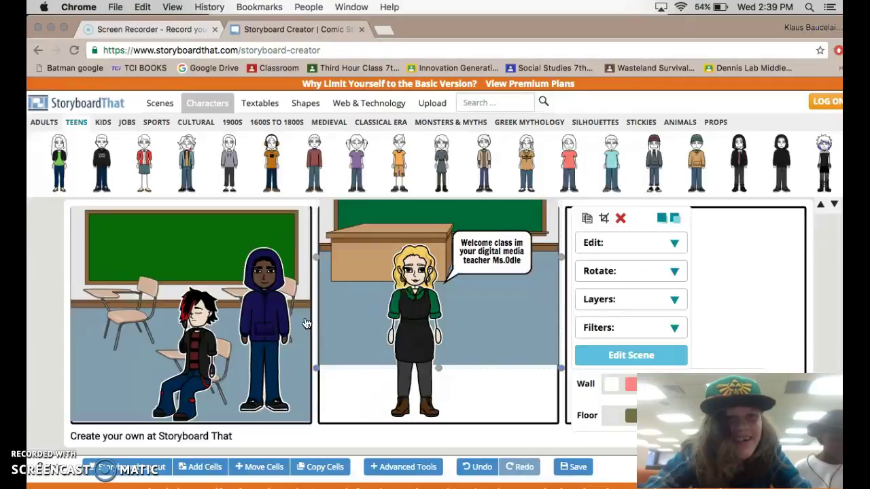
# Undo the accidental change to panel 2's background and reselect the hooded teen
pyautogui.click(451, 357)
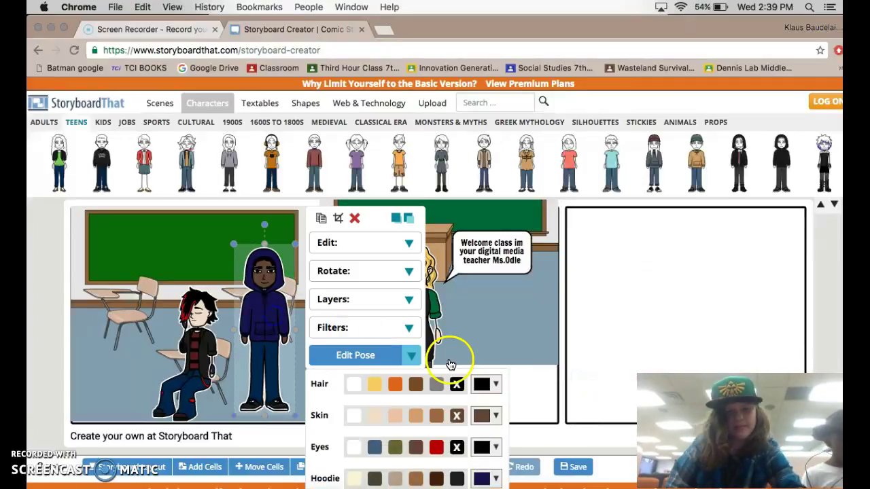
pyautogui.click(538, 481)
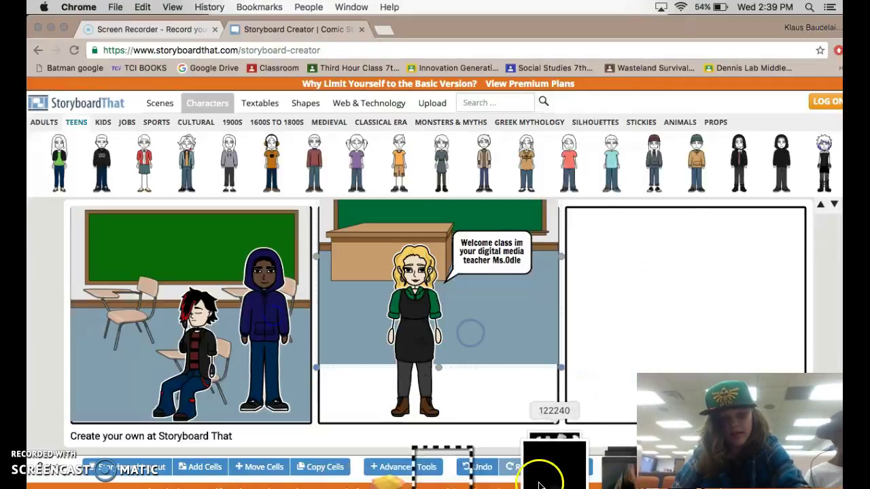
pyautogui.click(484, 465)
pyautogui.click(487, 467)
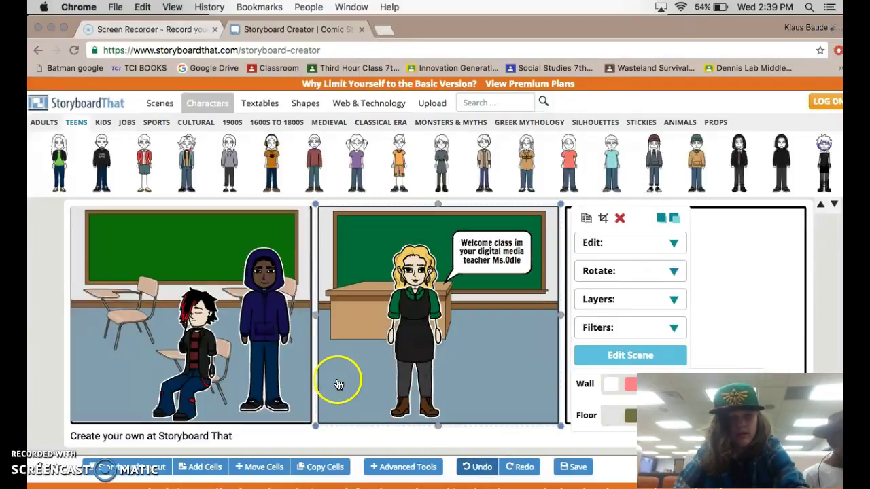
pyautogui.click(270, 328)
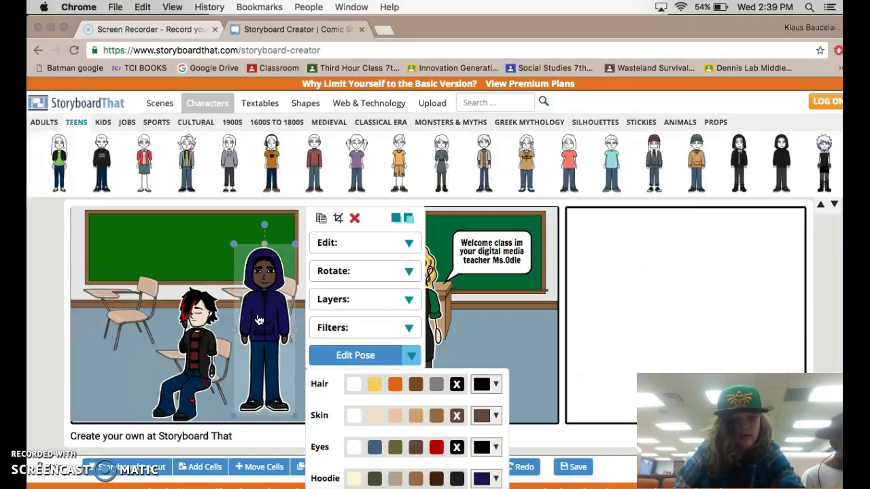
# Give the hooded teen a seated side-view pose in the Character Poser
pyautogui.click(367, 353)
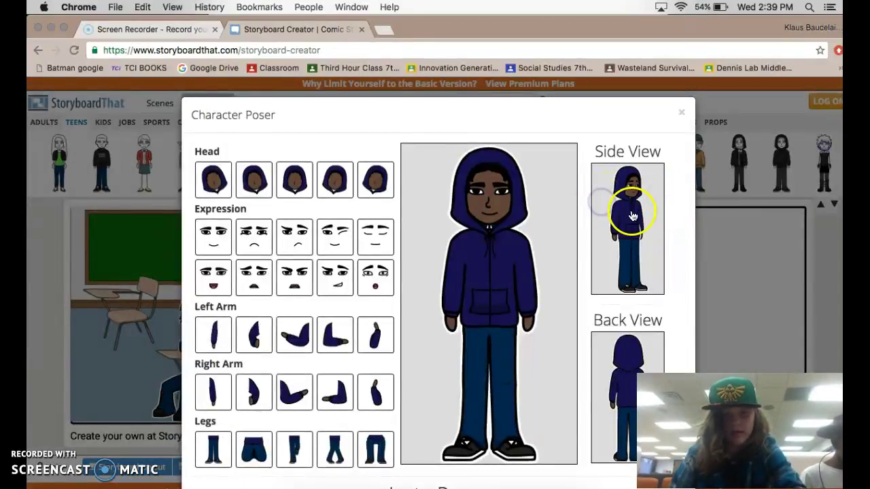
pyautogui.click(633, 218)
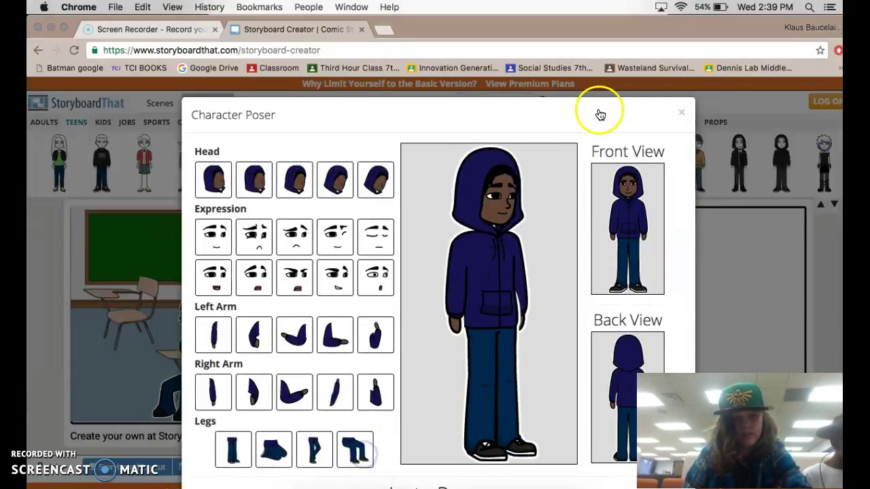
pyautogui.click(650, 129)
pyautogui.click(615, 194)
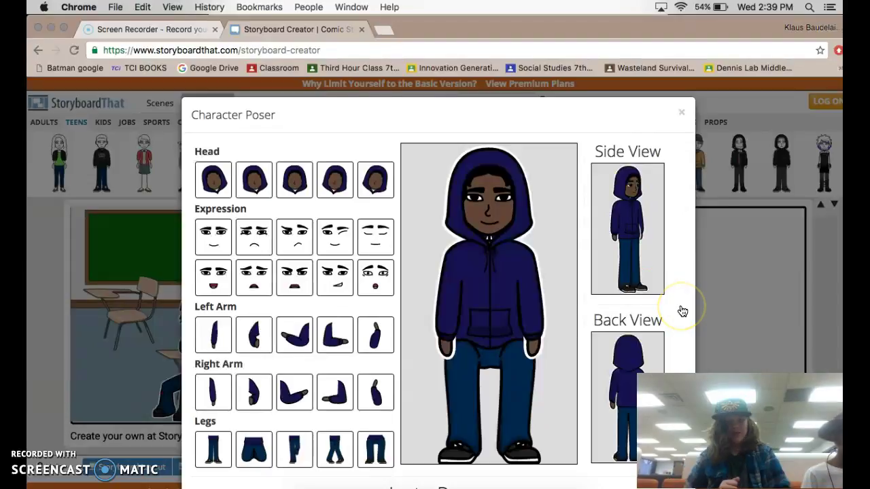
pyautogui.click(680, 115)
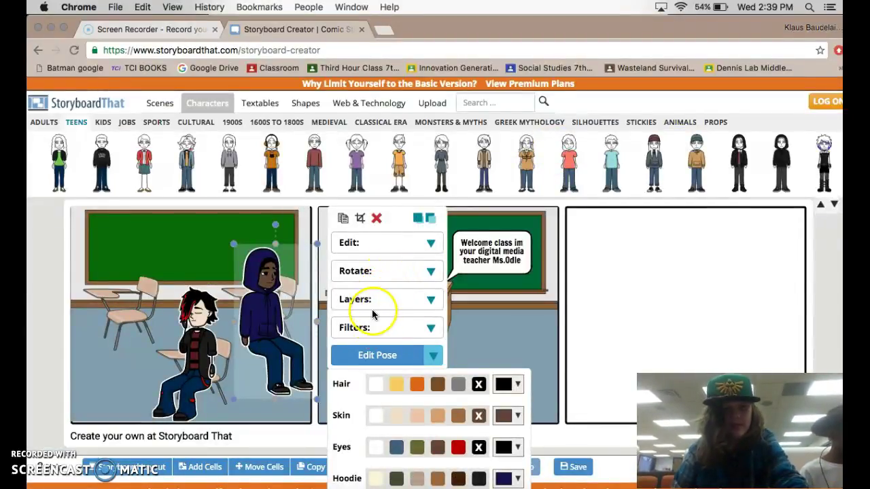
# Flip the hooded teen horizontally and move him to panel 1's upper left
pyautogui.click(368, 274)
pyautogui.click(365, 340)
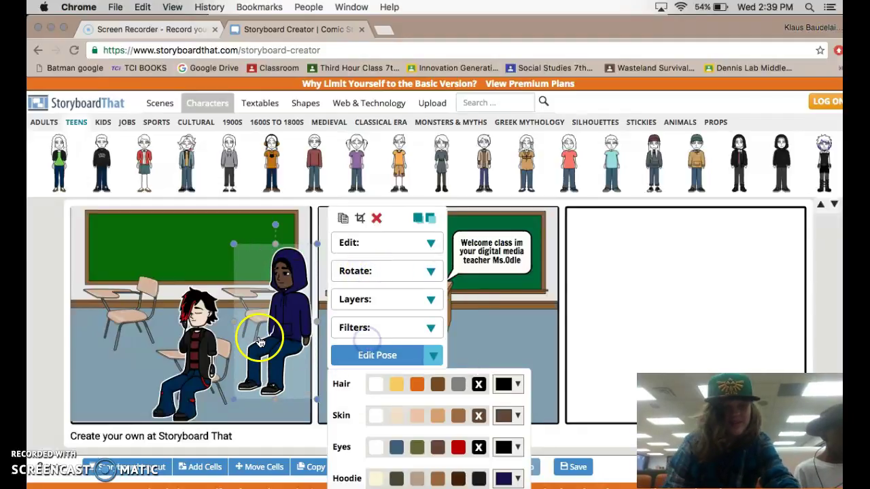
pyautogui.moveTo(302, 311); pyautogui.dragTo(141, 282)
# Try several arm poses on the hooded teen, then close the poser and deselect him
pyautogui.click(253, 355)
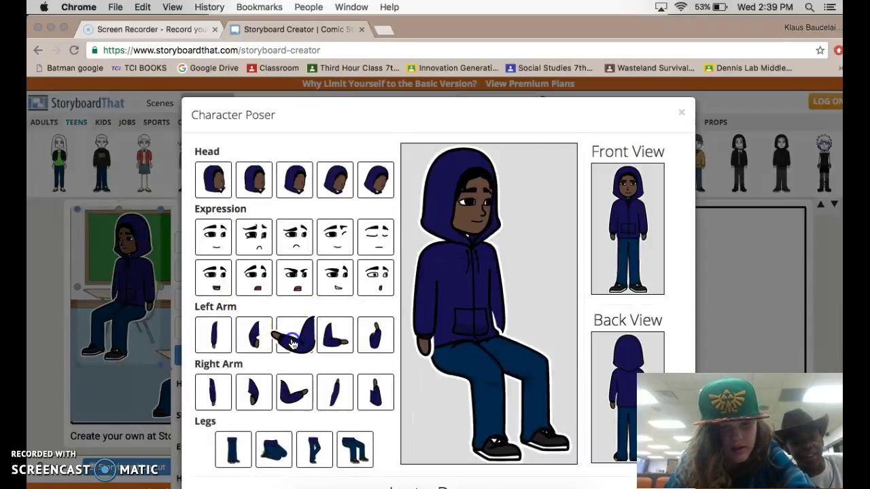
pyautogui.click(294, 345)
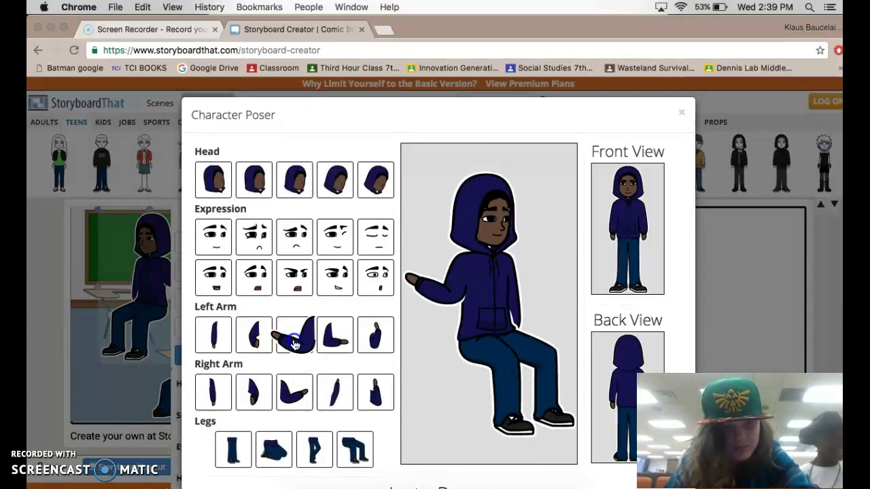
pyautogui.click(337, 381)
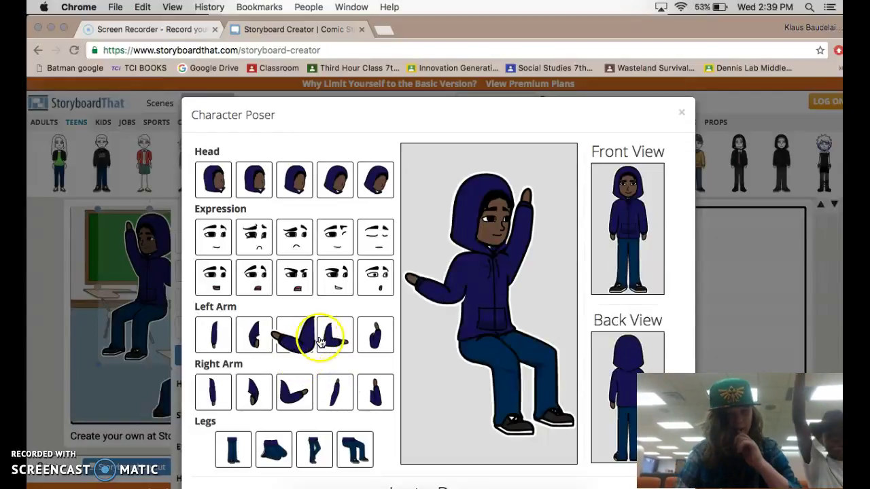
pyautogui.click(214, 333)
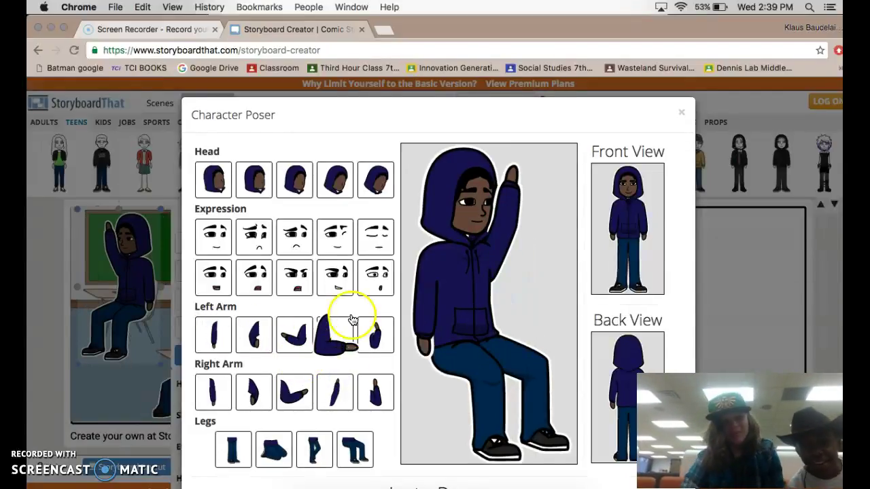
pyautogui.click(681, 113)
pyautogui.click(135, 356)
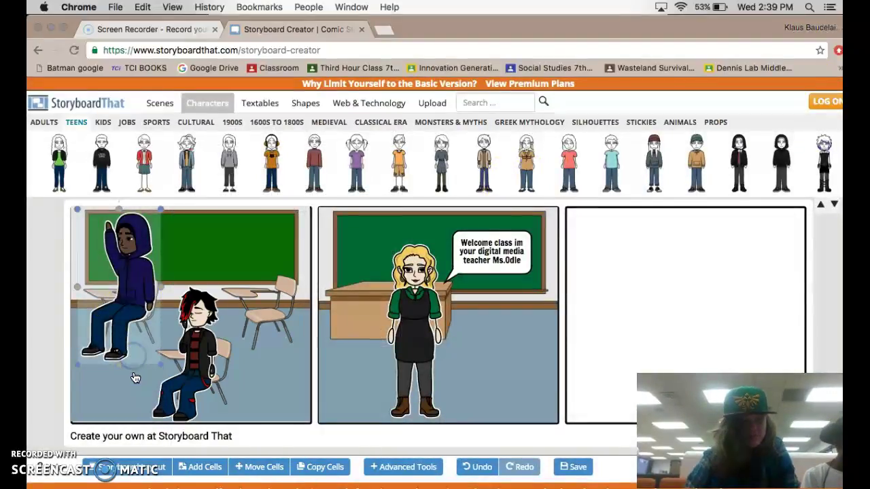
pyautogui.click(483, 330)
# Tuck both of the hooded teen's hands into his hoodie pocket
pyautogui.click(115, 250)
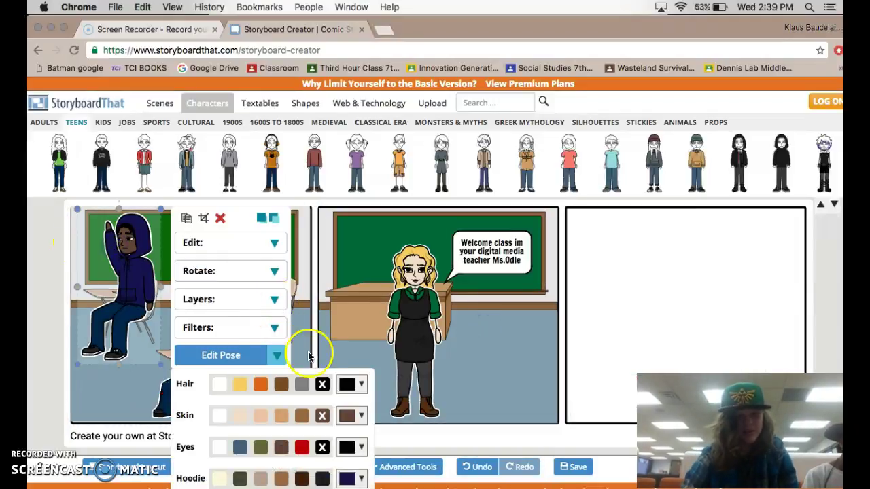
pyautogui.click(250, 355)
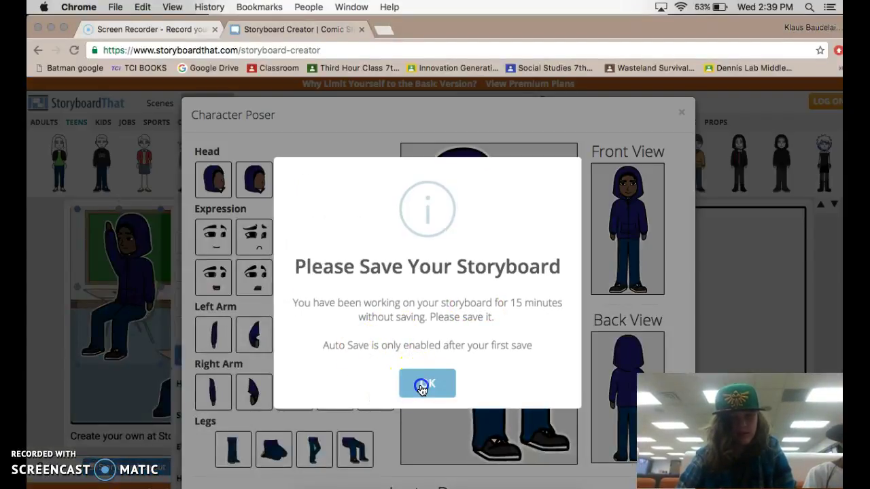
pyautogui.click(420, 385)
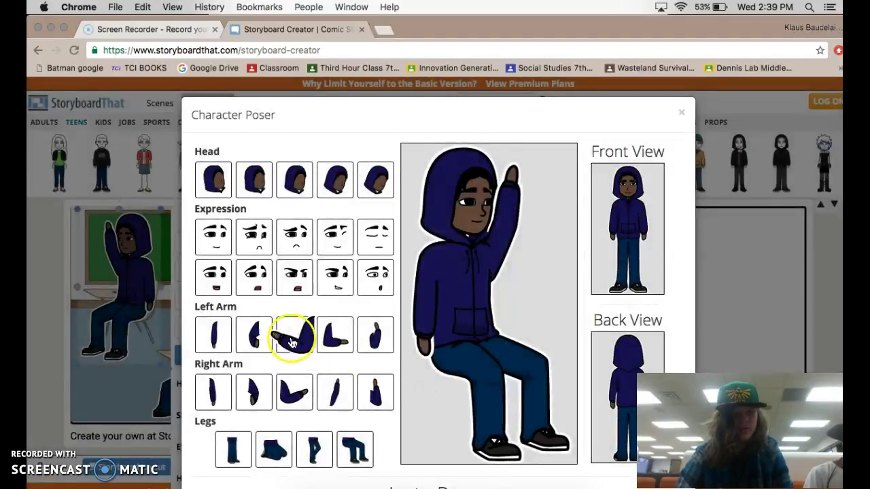
pyautogui.click(254, 347)
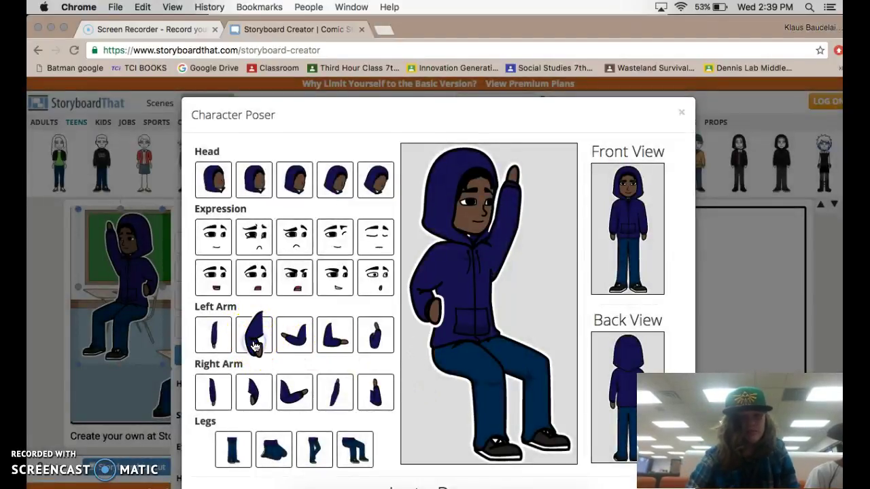
pyautogui.click(257, 390)
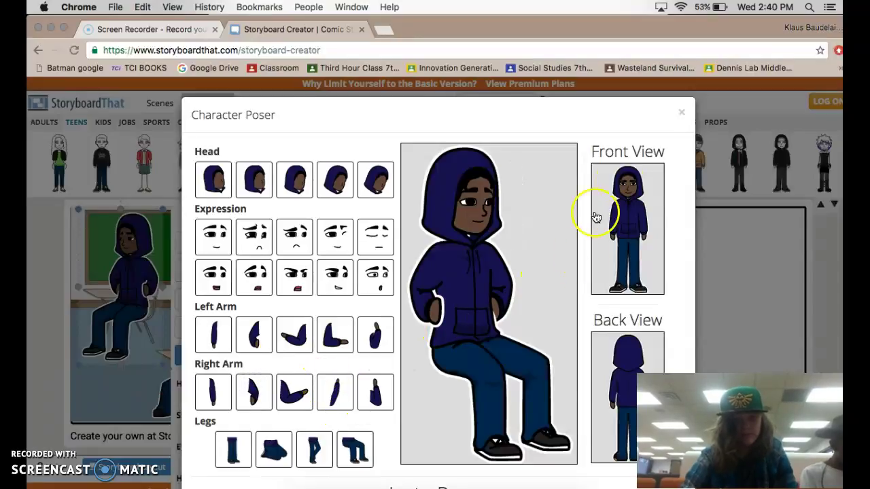
pyautogui.click(681, 113)
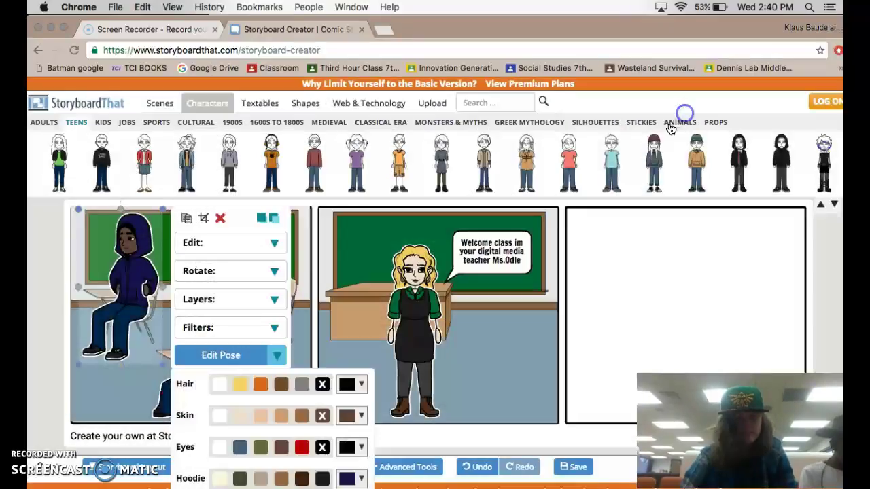
pyautogui.click(520, 370)
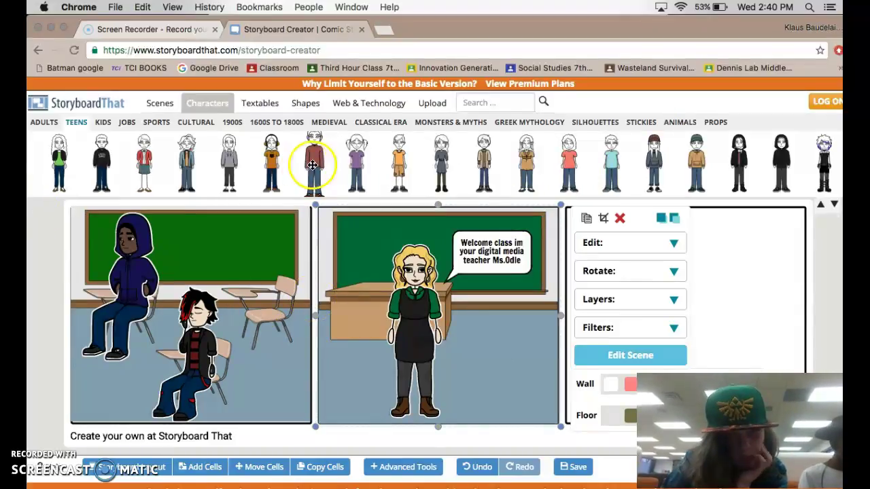
# Add a new teen beside the chairs in panel 1, and shrink and nudge the hooded teen
pyautogui.moveTo(484, 166); pyautogui.dragTo(275, 379)
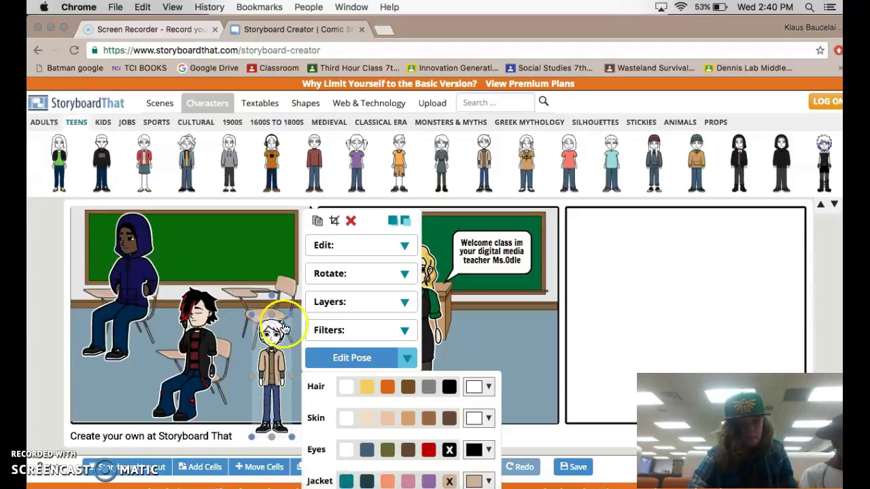
pyautogui.click(152, 252)
pyautogui.moveTo(160, 216); pyautogui.dragTo(181, 213)
pyautogui.click(145, 253)
pyautogui.moveTo(146, 253); pyautogui.dragTo(153, 250)
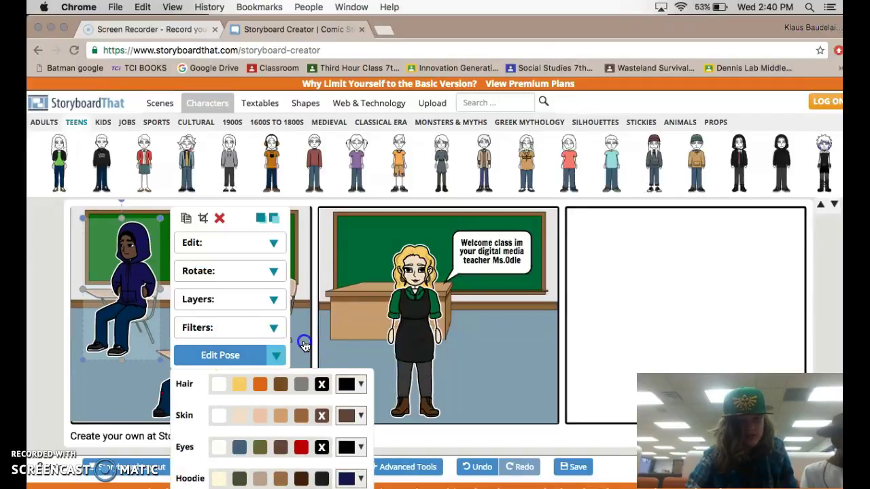
pyautogui.click(287, 348)
# Give the new teen brown hair, lighter skin, a dark blue jacket and red shirt, then reposition and enlarge him
pyautogui.click(275, 348)
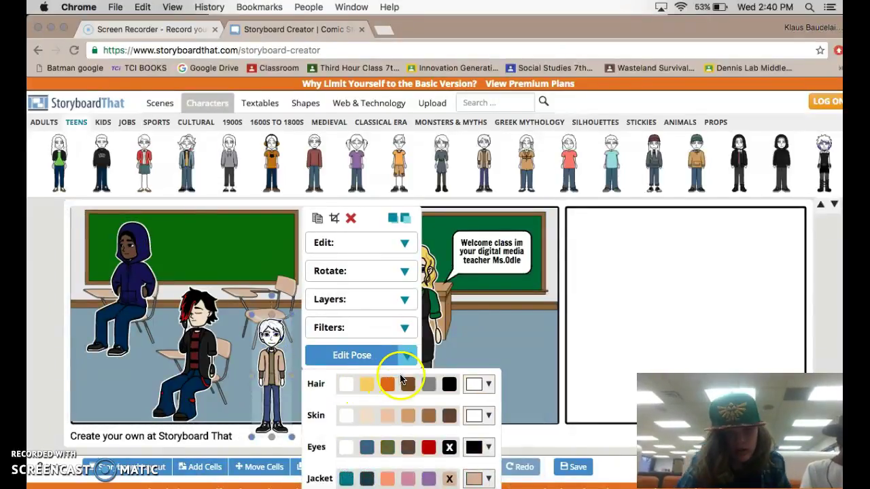
pyautogui.click(355, 417)
pyautogui.click(368, 415)
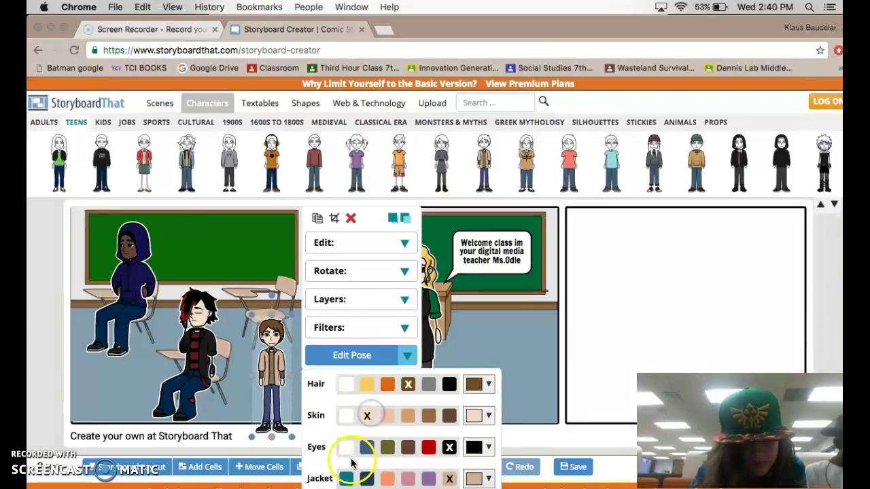
pyautogui.scroll(-1, 401, 449)
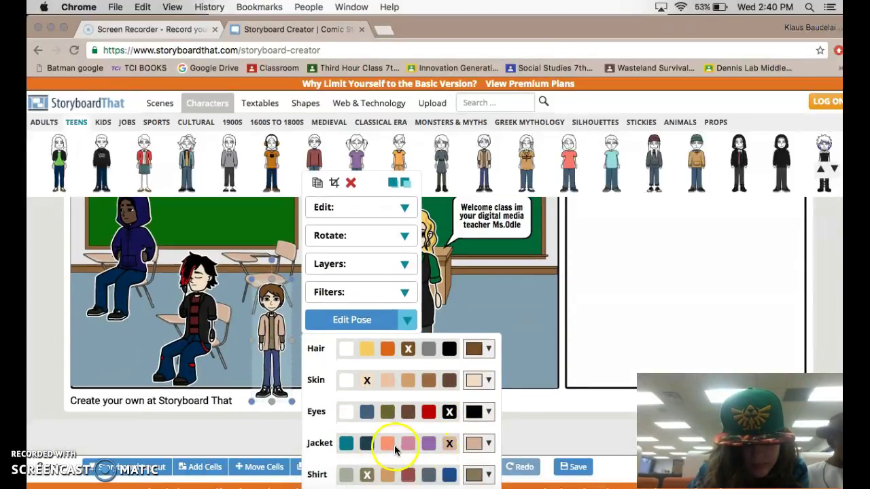
pyautogui.click(366, 444)
pyautogui.scroll(-1, 388, 462)
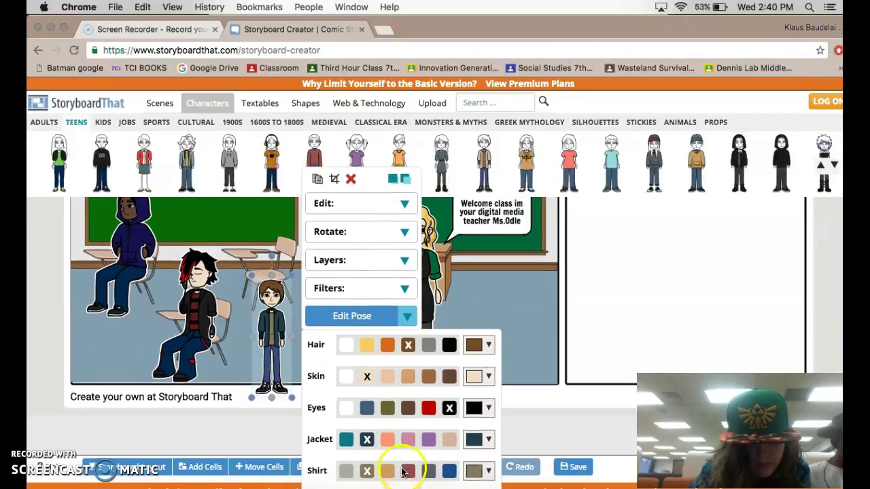
pyautogui.click(408, 457)
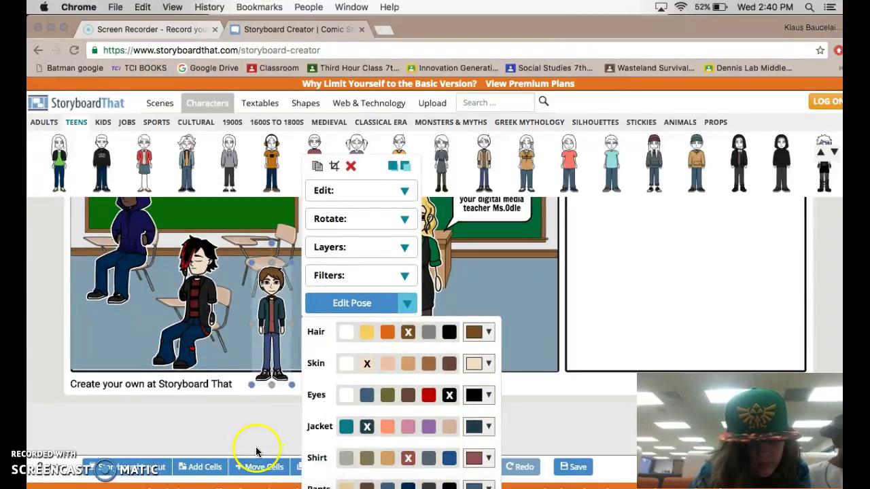
pyautogui.scroll(2, 265, 408)
pyautogui.moveTo(272, 358); pyautogui.dragTo(275, 329)
pyautogui.moveTo(290, 286); pyautogui.dragTo(298, 245)
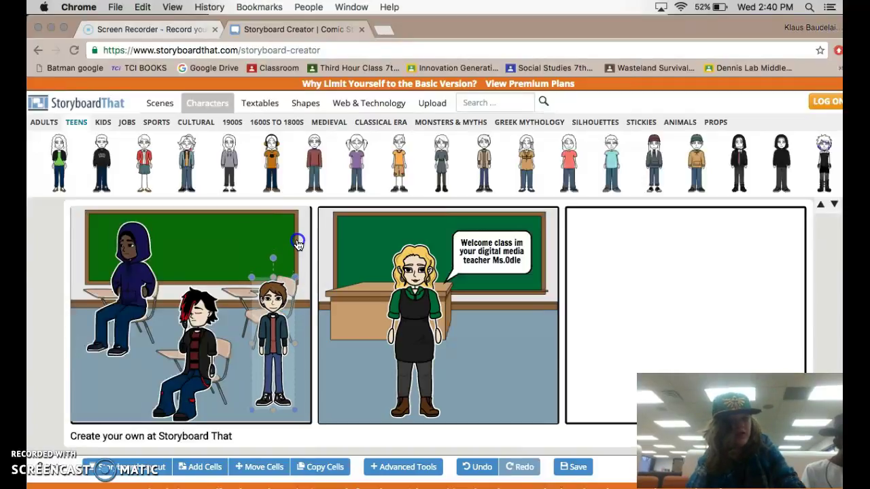
# Give the brown-haired teen a seated side-view pose with a new leg position
pyautogui.click(340, 355)
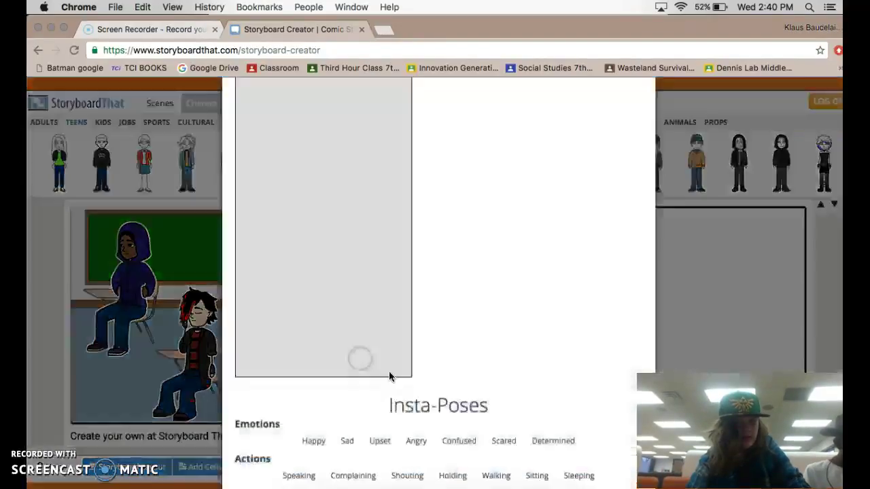
pyautogui.click(412, 450)
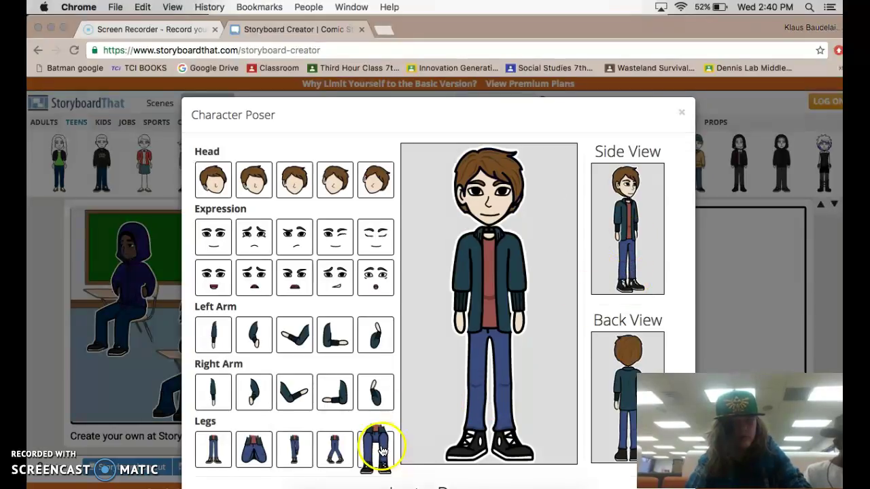
pyautogui.click(625, 244)
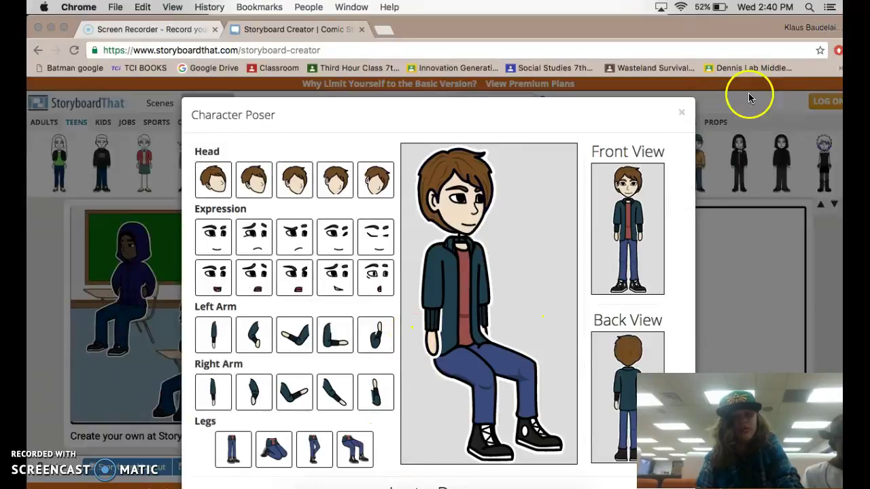
pyautogui.click(680, 117)
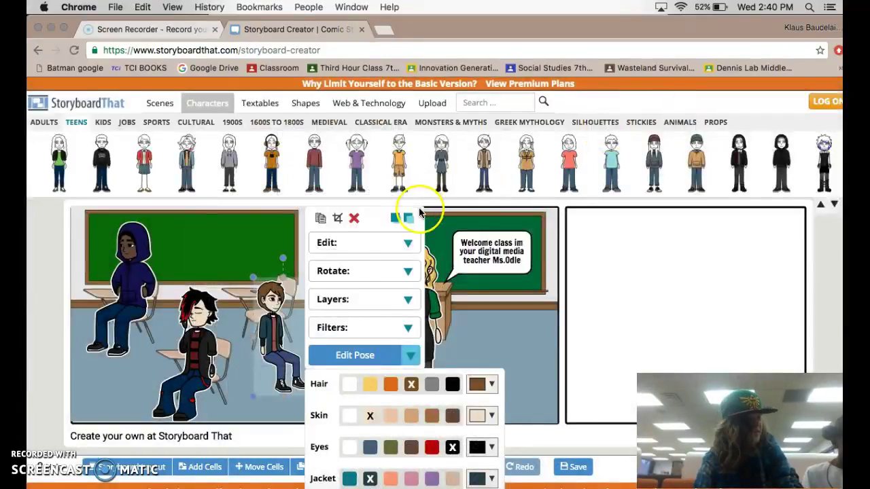
# Flip the seated teen to face left, move him onto a back chair and enlarge him
pyautogui.click(382, 272)
pyautogui.click(374, 341)
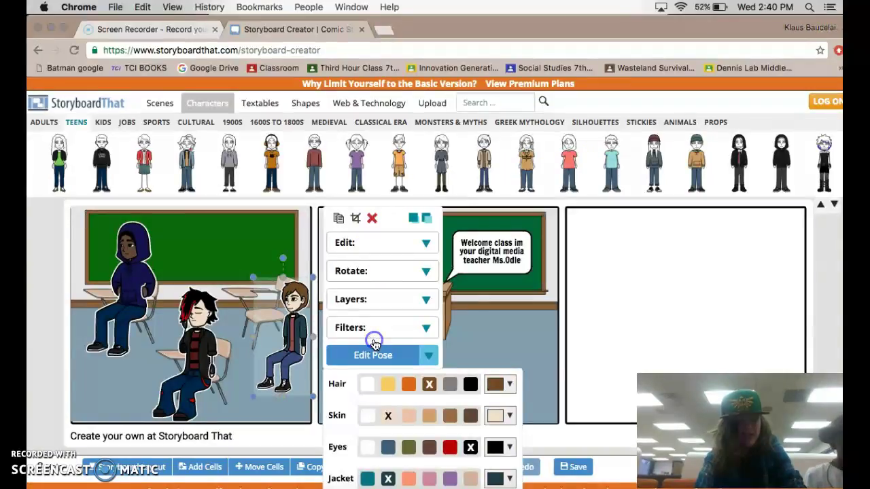
pyautogui.click(282, 304)
pyautogui.moveTo(281, 304)
pyautogui.mouseDown()
pyautogui.moveTo(270, 282)
pyautogui.moveTo(281, 291)
pyautogui.mouseUp()
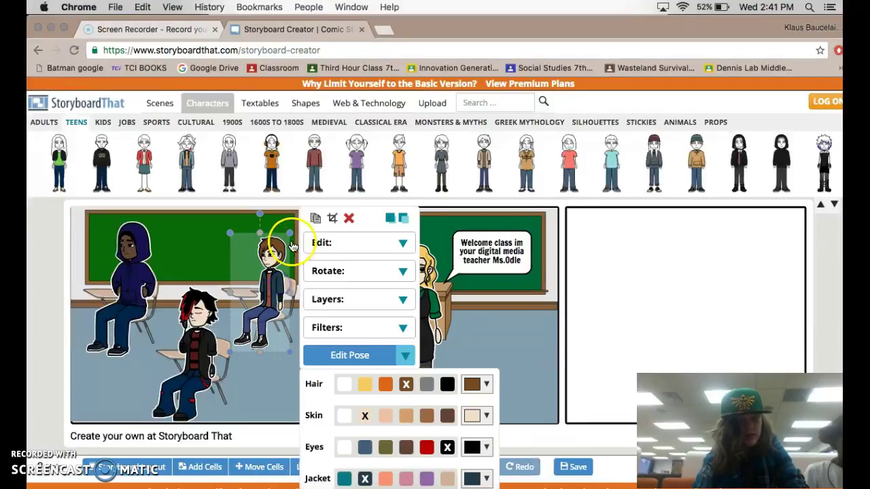
pyautogui.moveTo(298, 223); pyautogui.dragTo(311, 208)
pyautogui.click(275, 407)
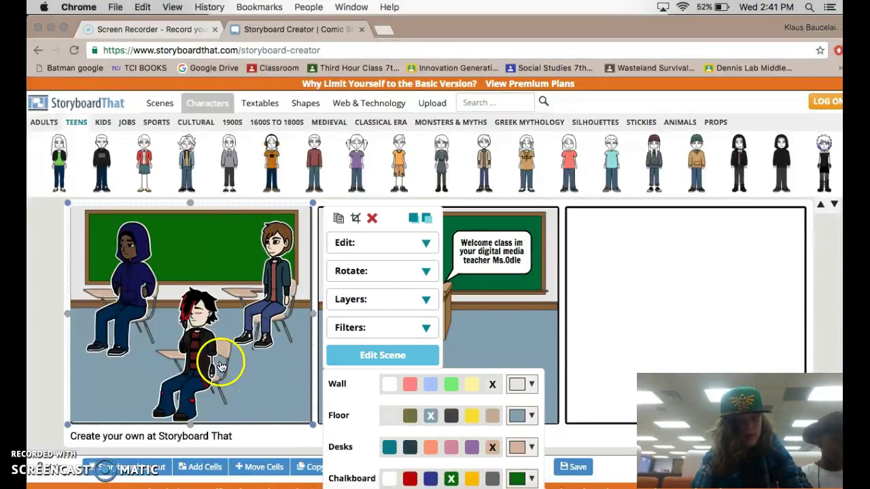
pyautogui.click(55, 401)
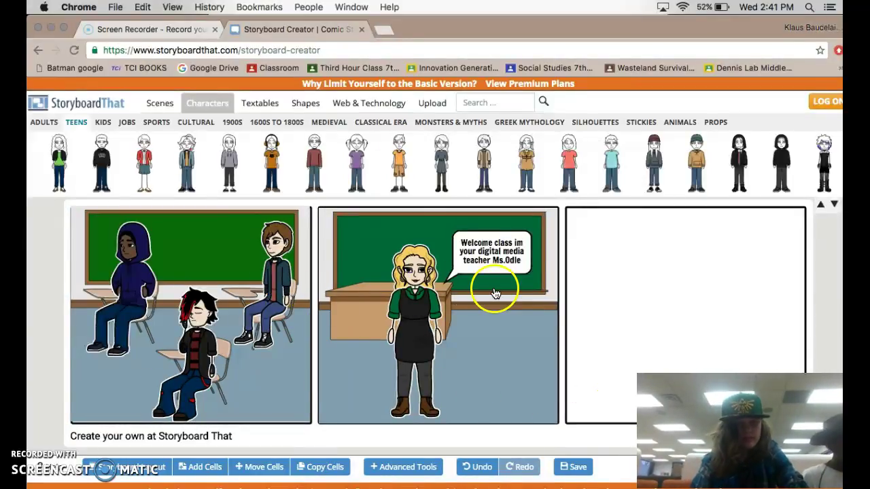
# Open the Textables library, drop a Free Form Text box into panel 3, then delete it
pyautogui.click(153, 104)
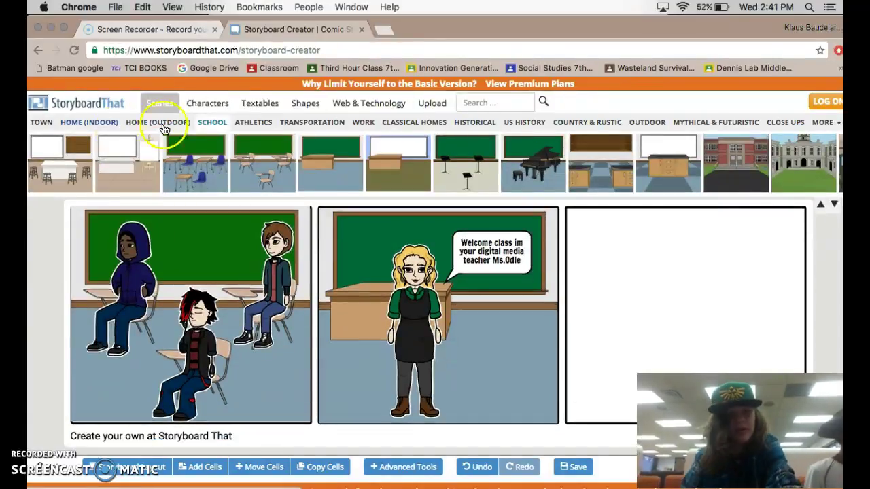
pyautogui.click(246, 109)
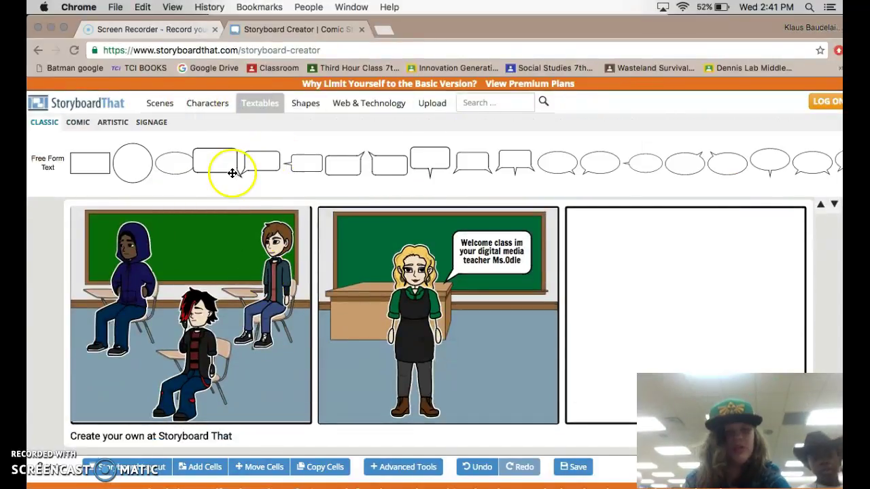
pyautogui.moveTo(88, 162); pyautogui.dragTo(645, 303)
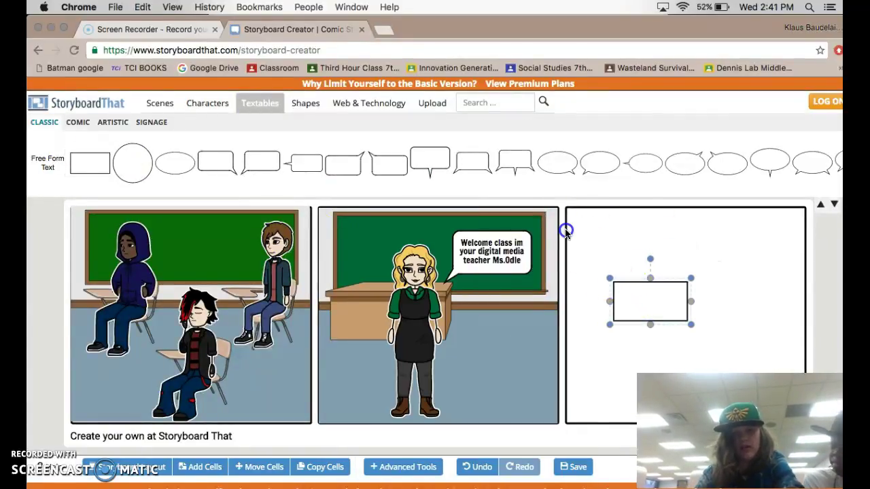
pyautogui.click(625, 287)
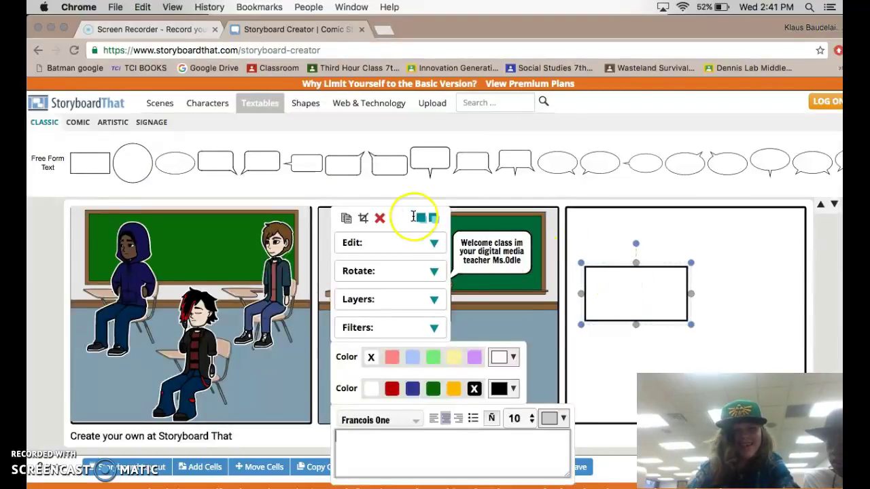
pyautogui.click(380, 217)
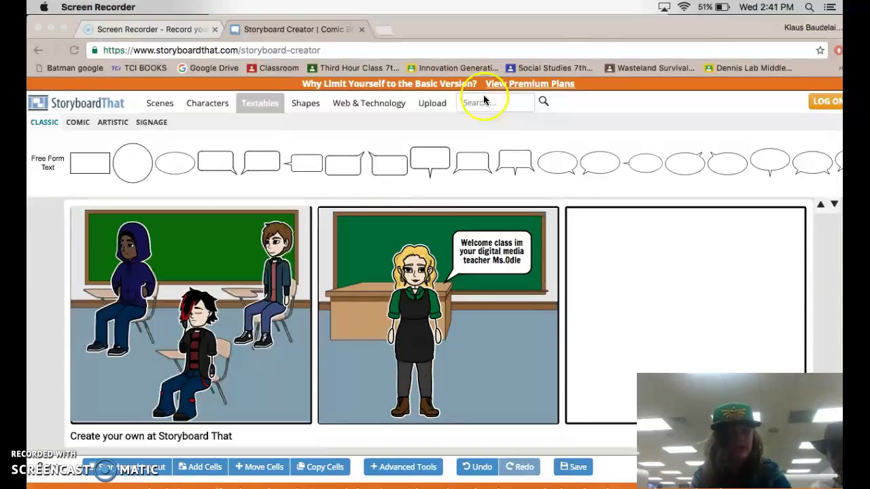
# Browse the School scene backgrounds such as stage, library and lockers in the Scenes library
pyautogui.click(160, 103)
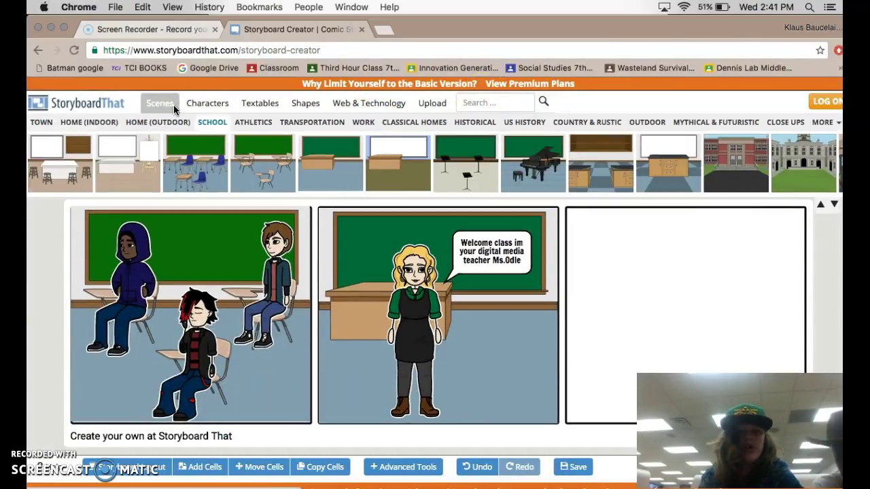
pyautogui.hscroll(10, 469, 142)
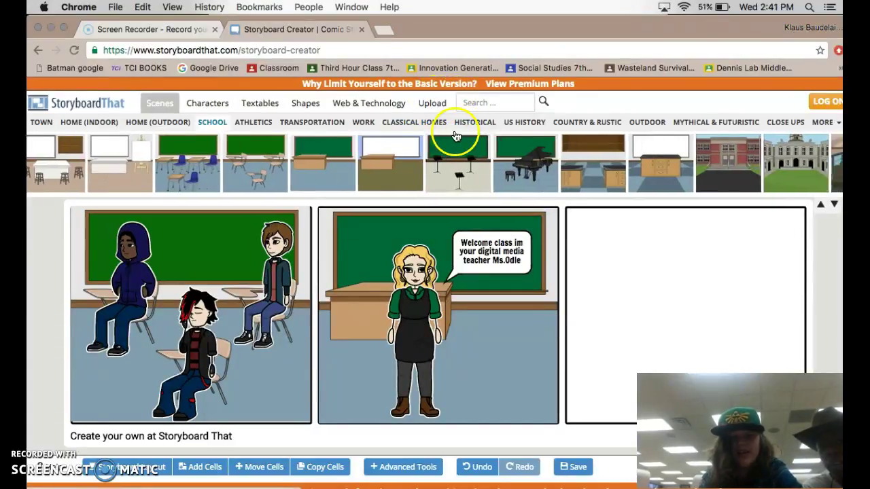
pyautogui.hscroll(-1, 501, 154)
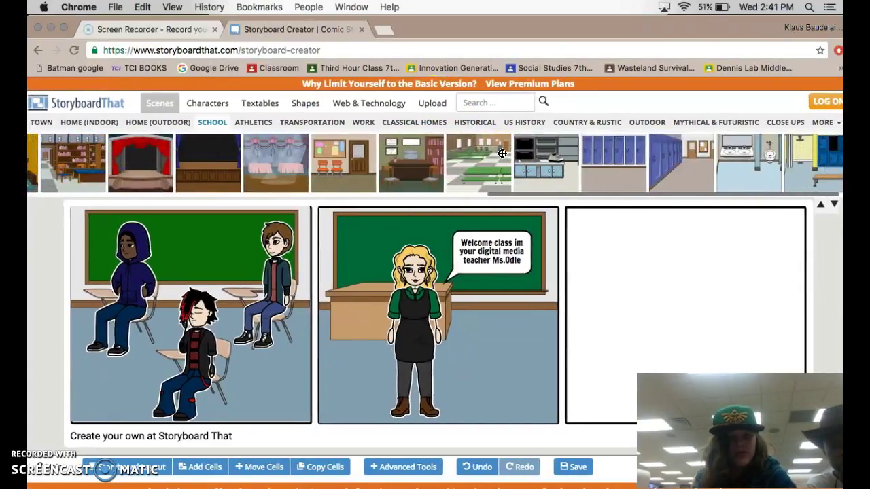